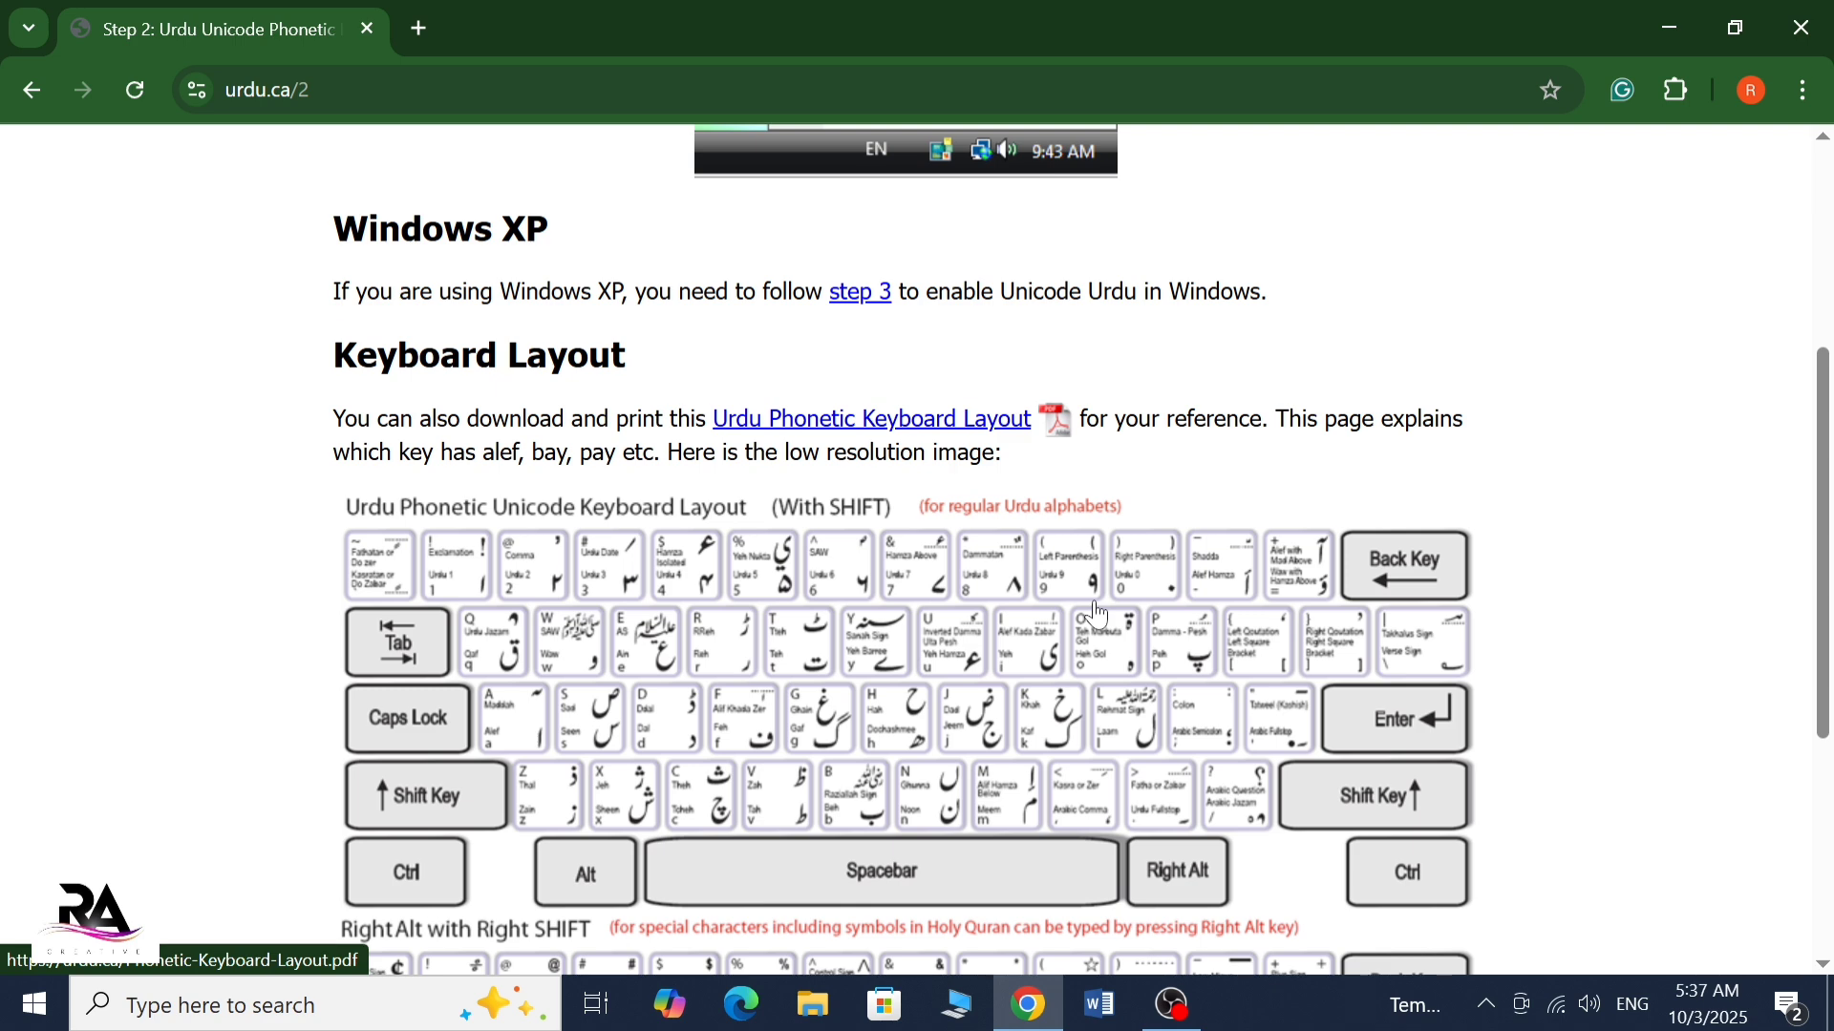
Review the installer instructions and the Urdu phonetic keyboard layout images on the urdu.ca Step 2 page
{"action": "scroll", "coordinate": [1097, 614], "scroll_direction": "up", "scroll_amount": 5}
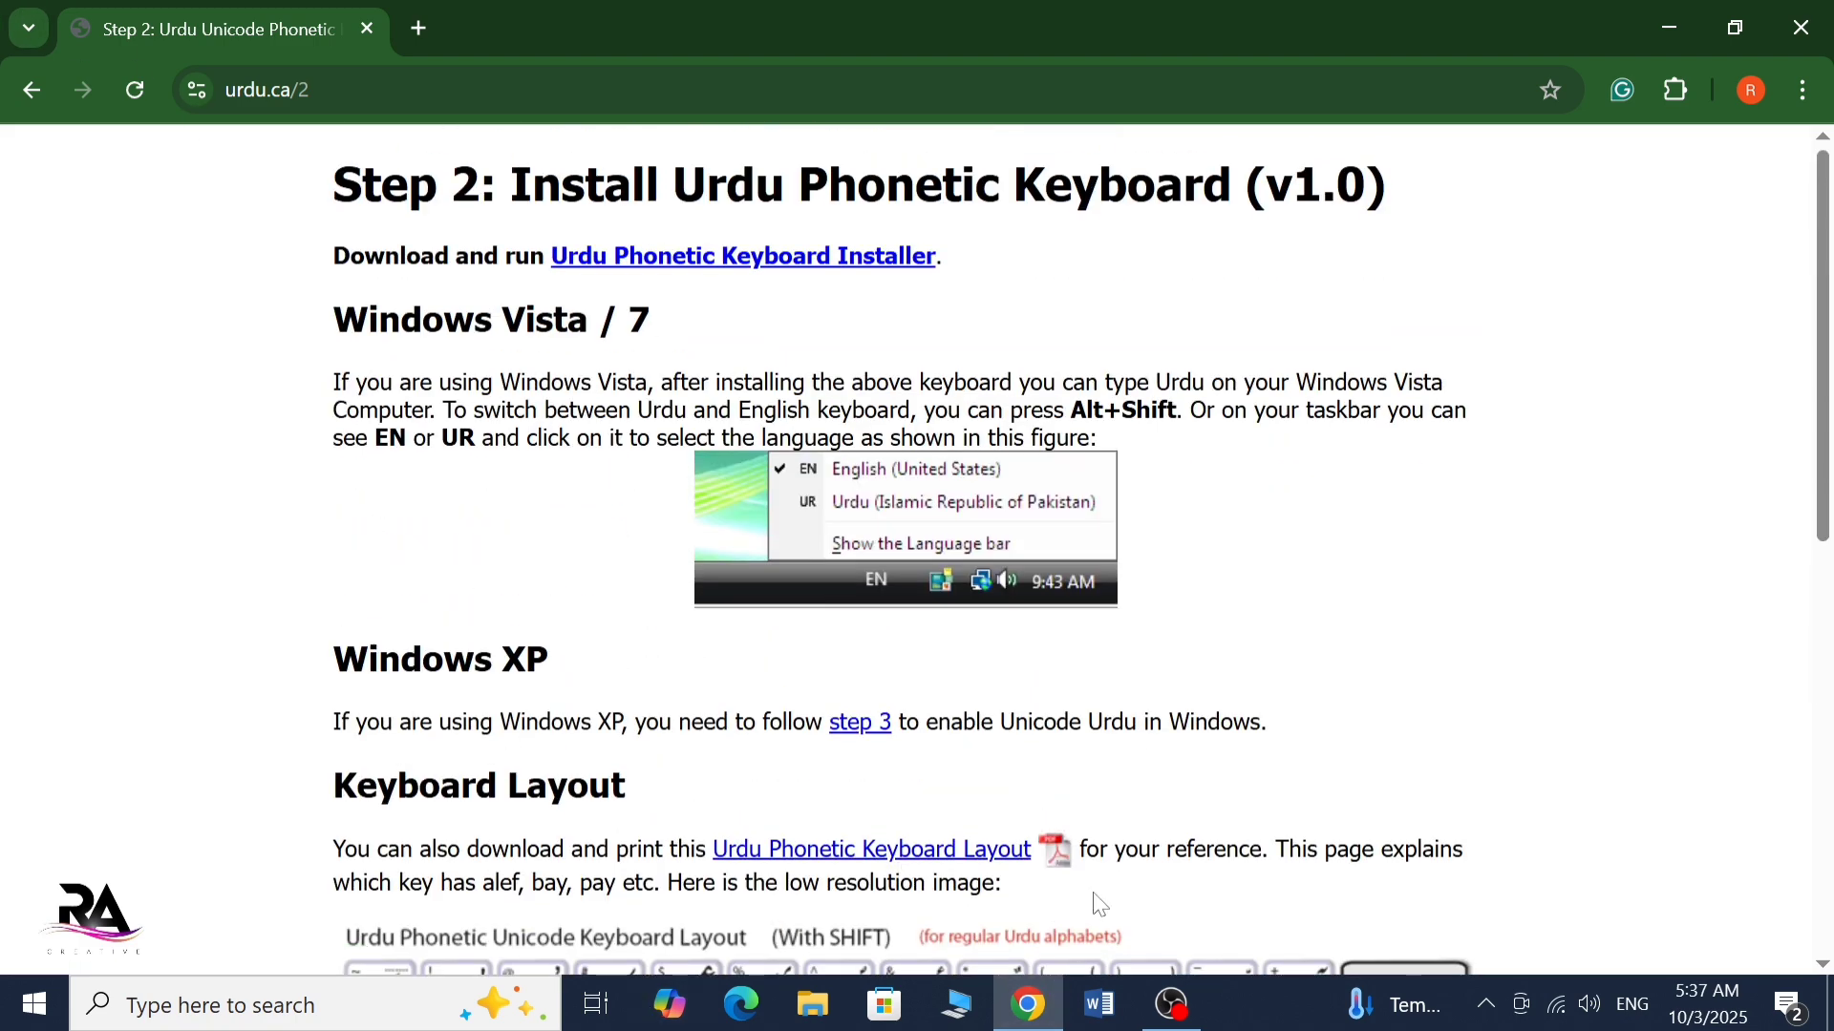
{"action": "scroll", "coordinate": [443, 711], "scroll_direction": "down", "scroll_amount": 6}
{"action": "scroll", "coordinate": [628, 573], "scroll_direction": "down", "scroll_amount": 1}
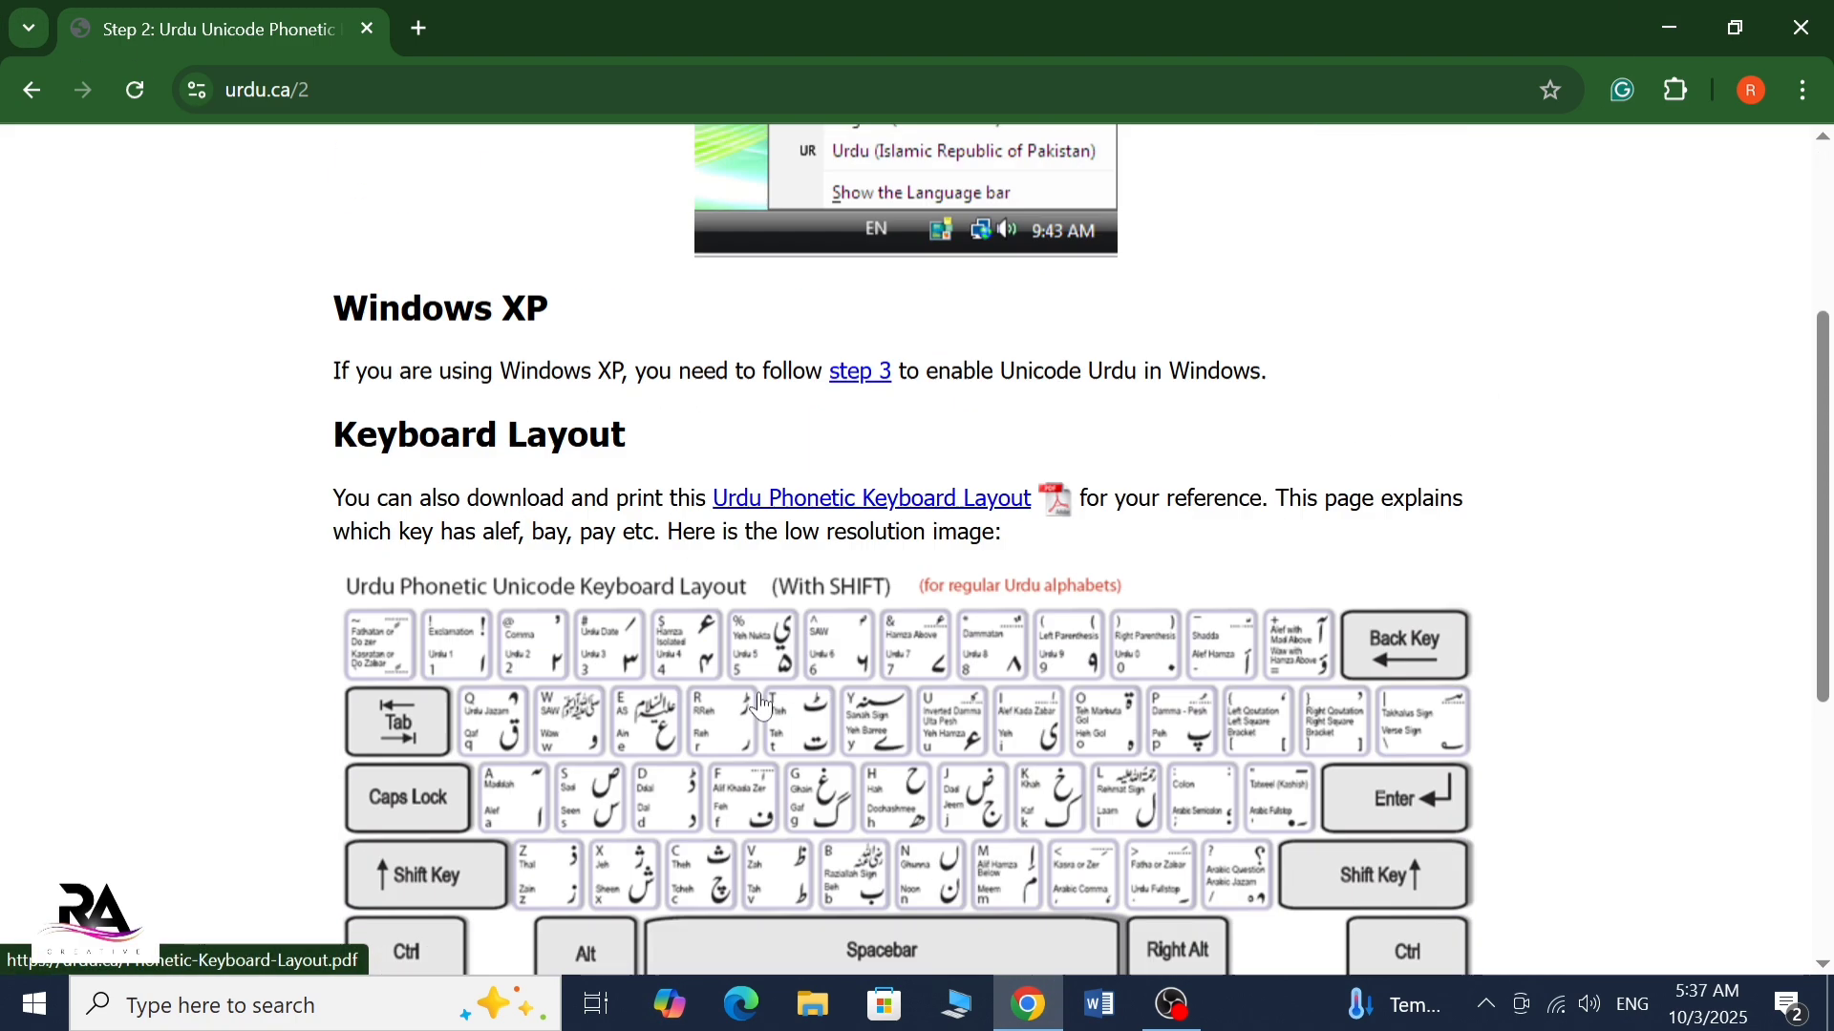
{"action": "scroll", "coordinate": [761, 705], "scroll_direction": "up", "scroll_amount": 4}
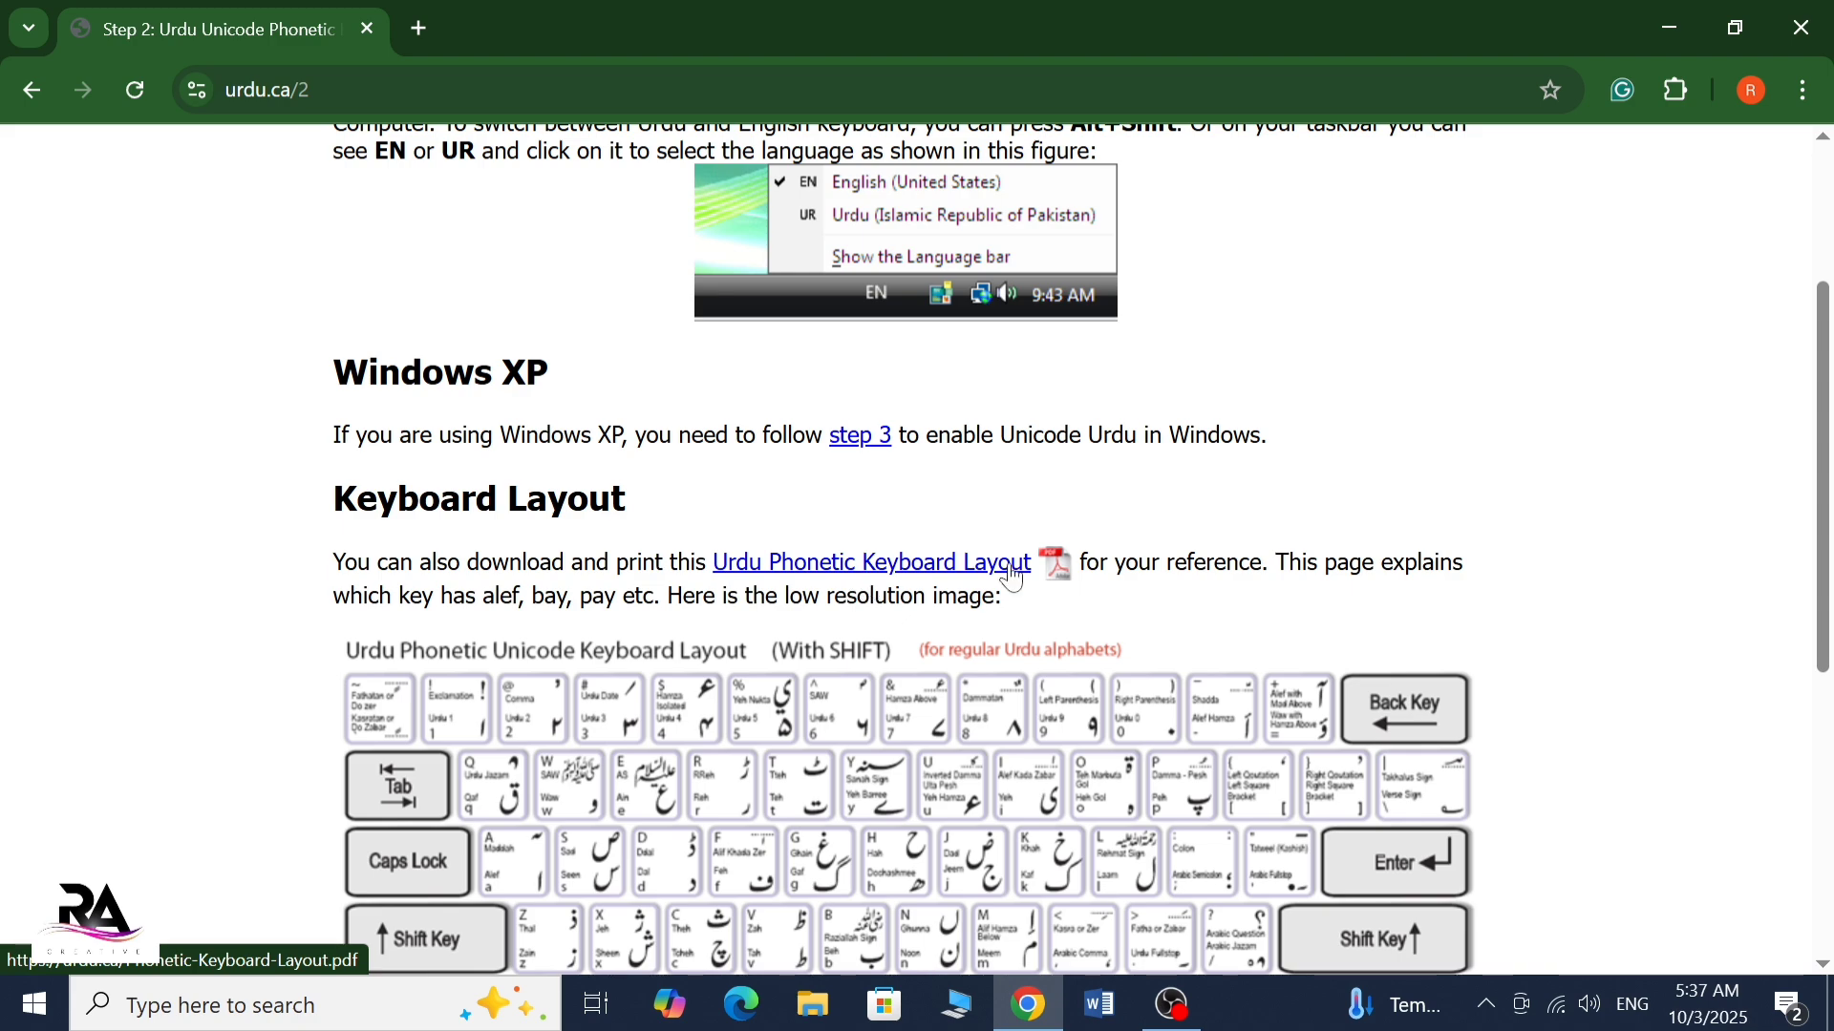
{"action": "scroll", "coordinate": [1004, 573], "scroll_direction": "up", "scroll_amount": 3}
{"action": "scroll", "coordinate": [903, 267], "scroll_direction": "down", "scroll_amount": 9}
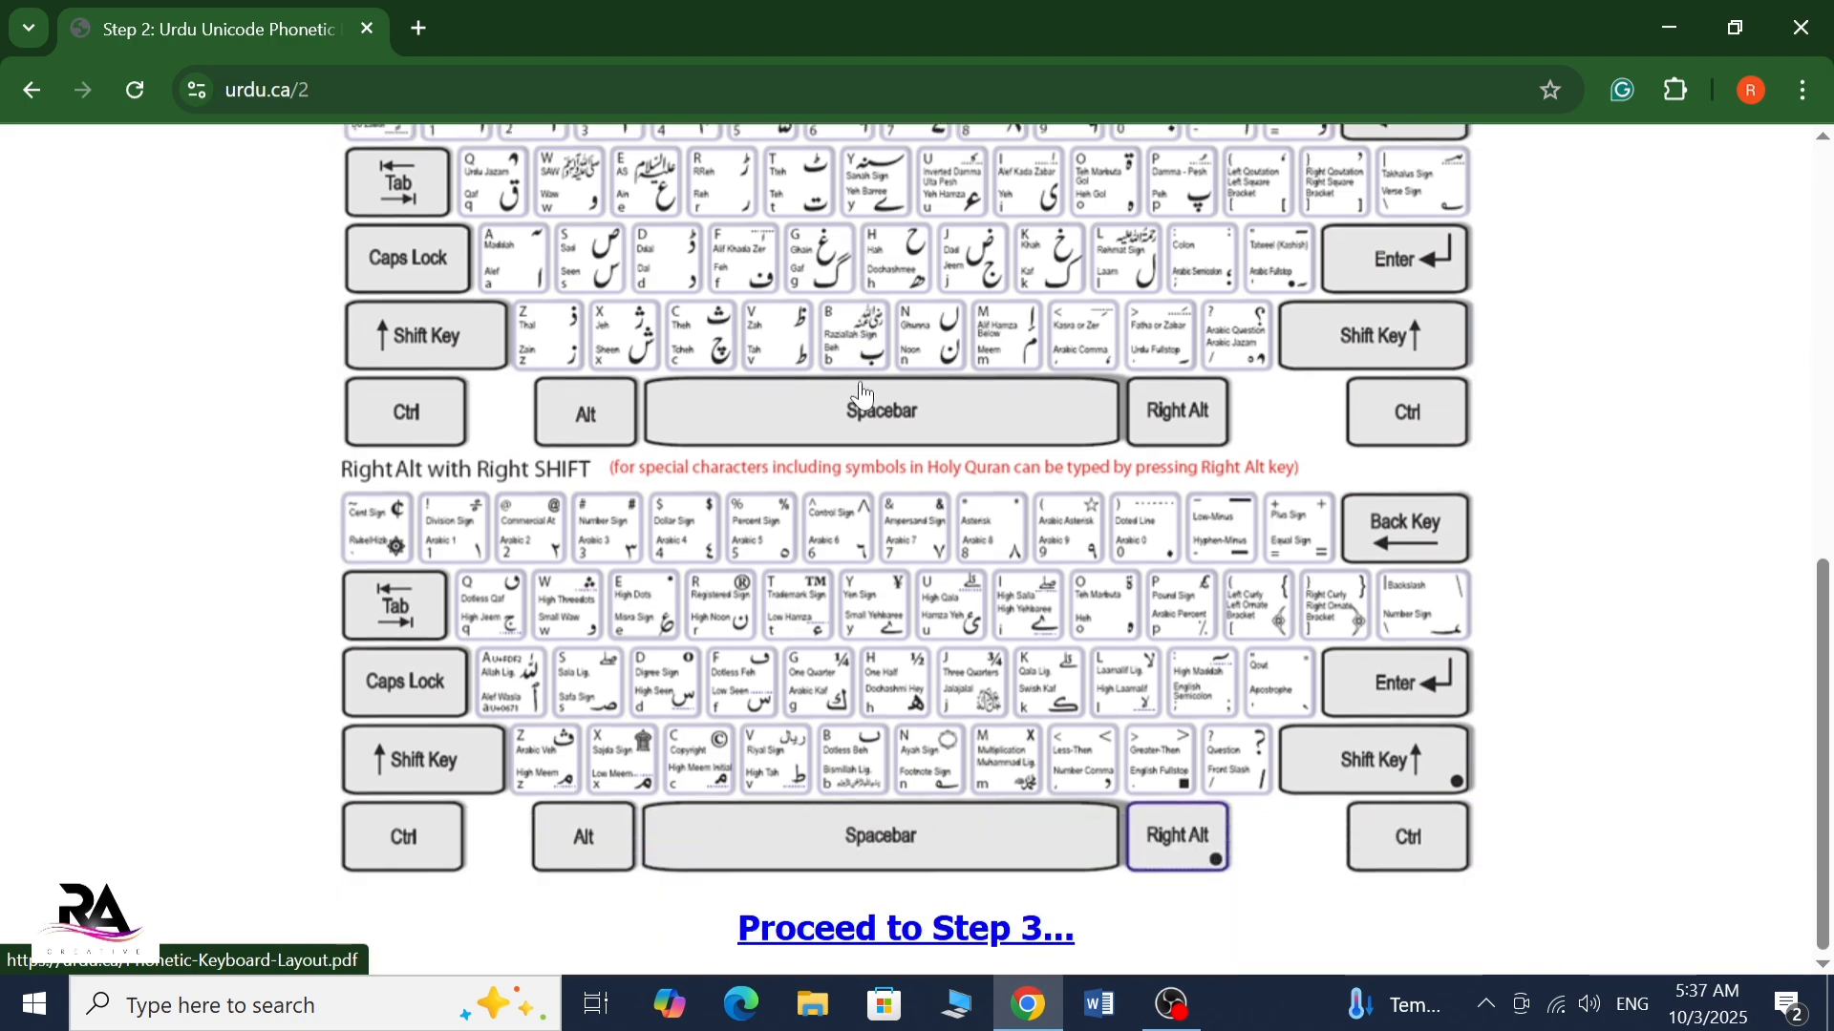
{"action": "scroll", "coordinate": [908, 726], "scroll_direction": "up", "scroll_amount": 4}
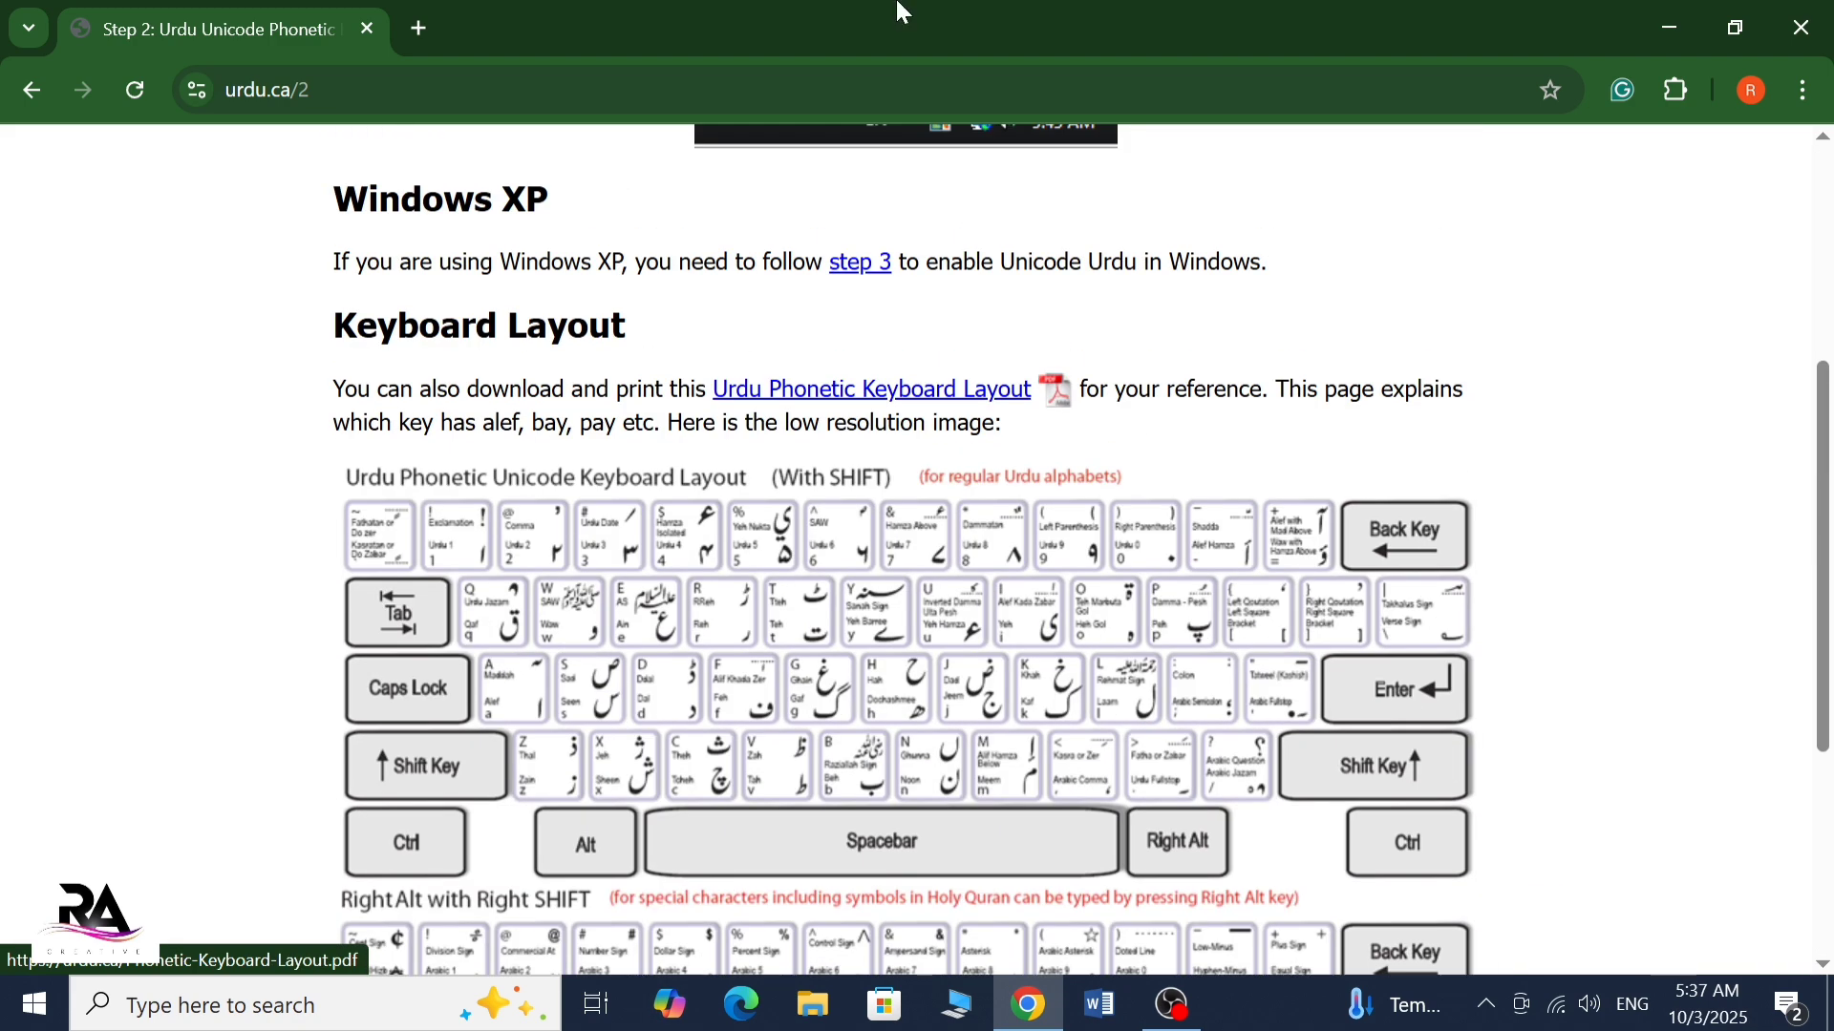
Search Google in a new tab for "jameel noori nastaleeq free download"
{"action": "left_click", "coordinate": [414, 30]}
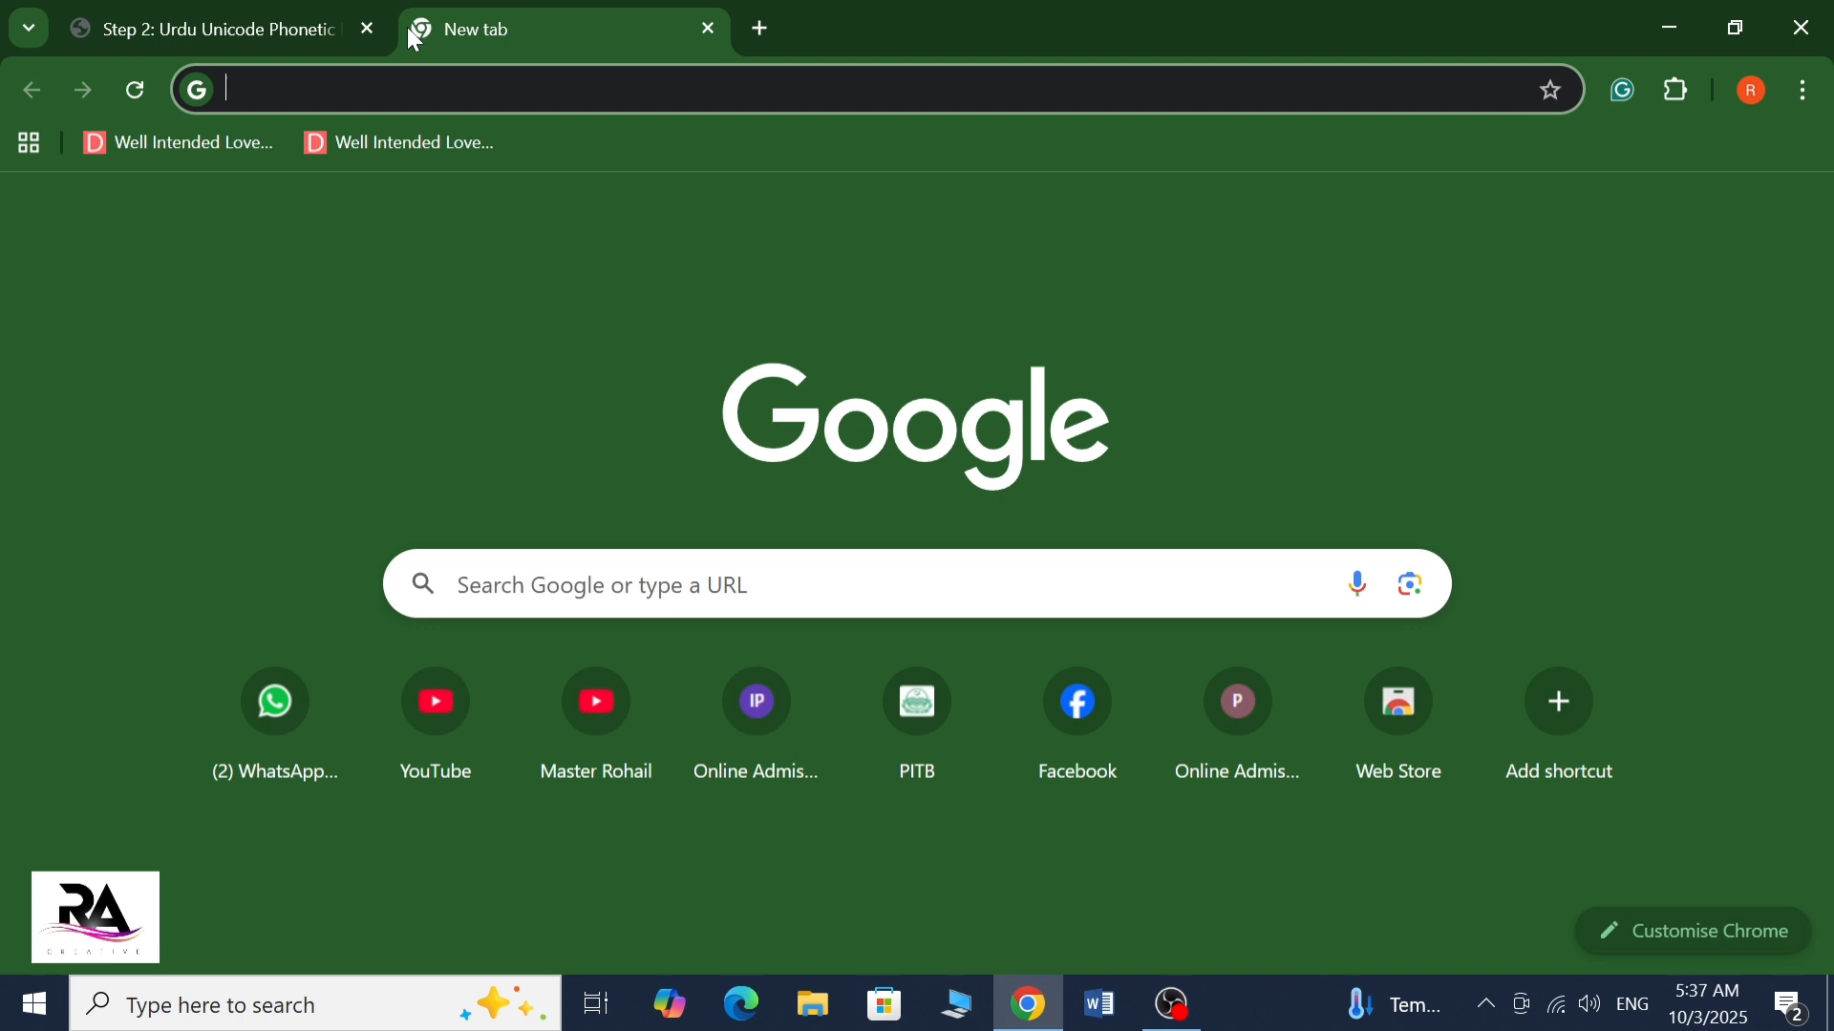
{"action": "type", "text": "jame"}
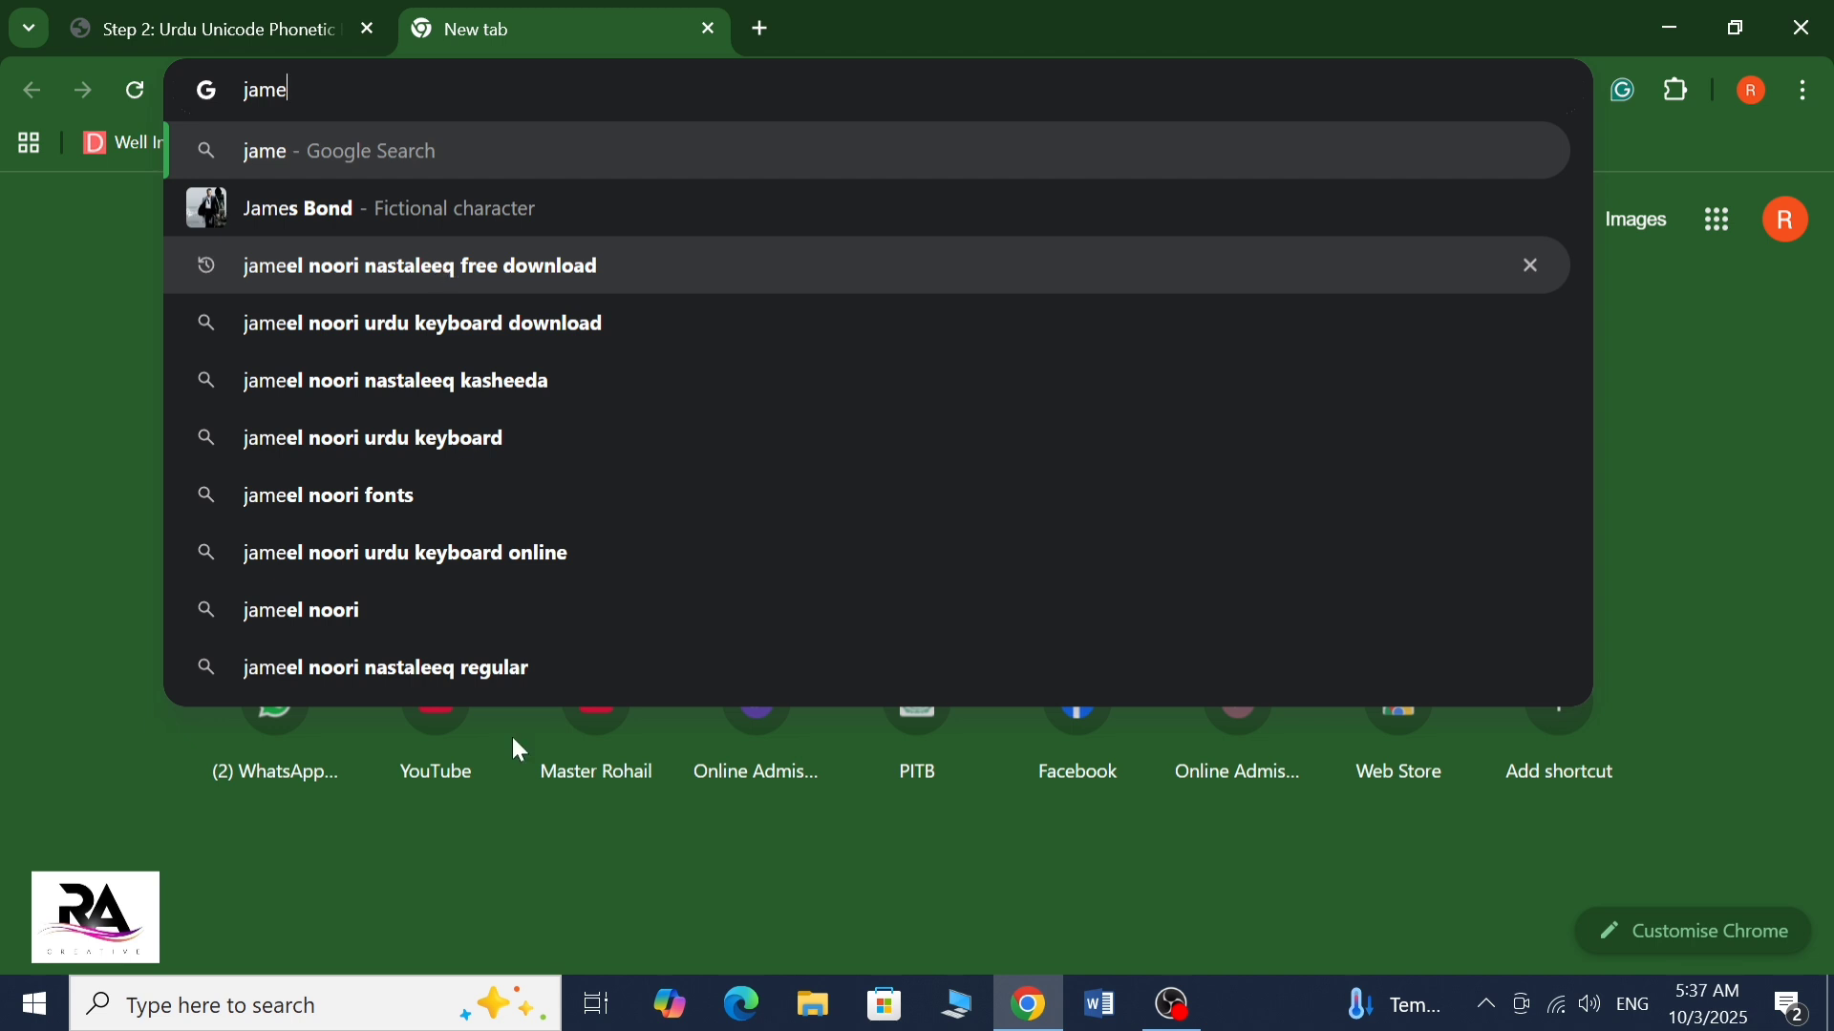
{"action": "left_click", "coordinate": [570, 955]}
{"action": "left_click", "coordinate": [764, 584]}
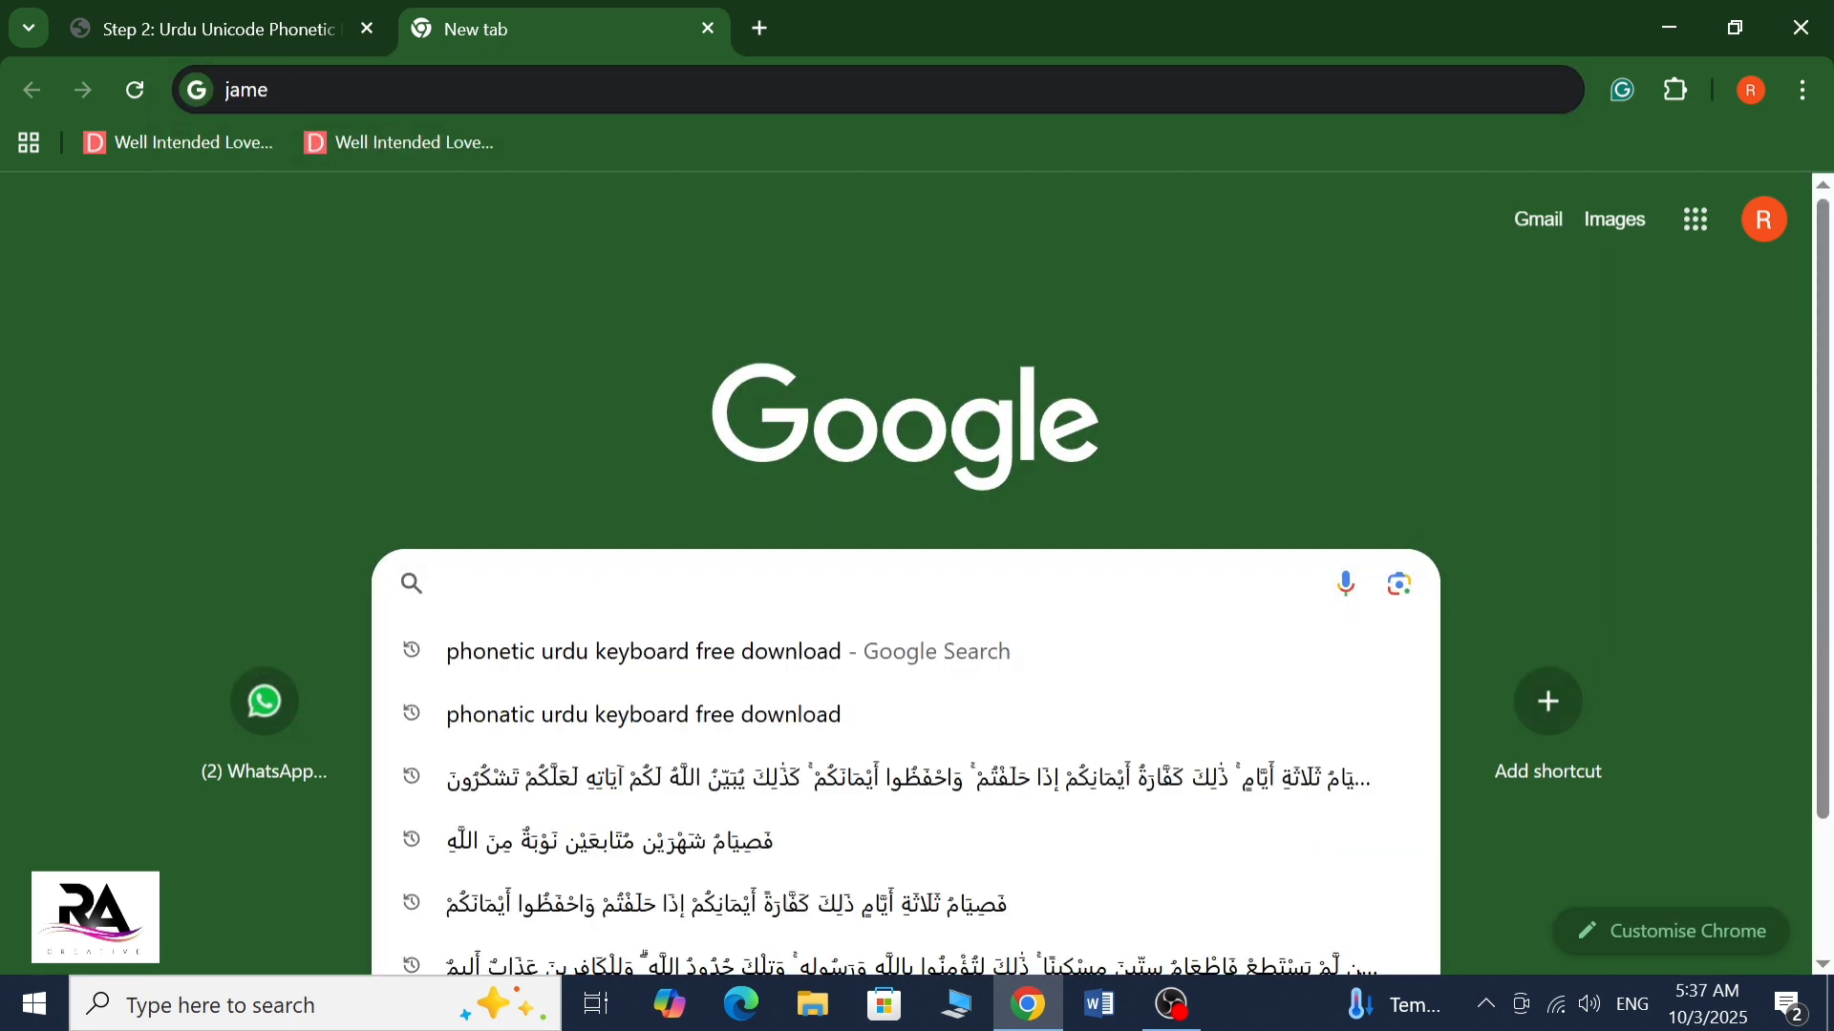
{"action": "type", "text": "jamee"}
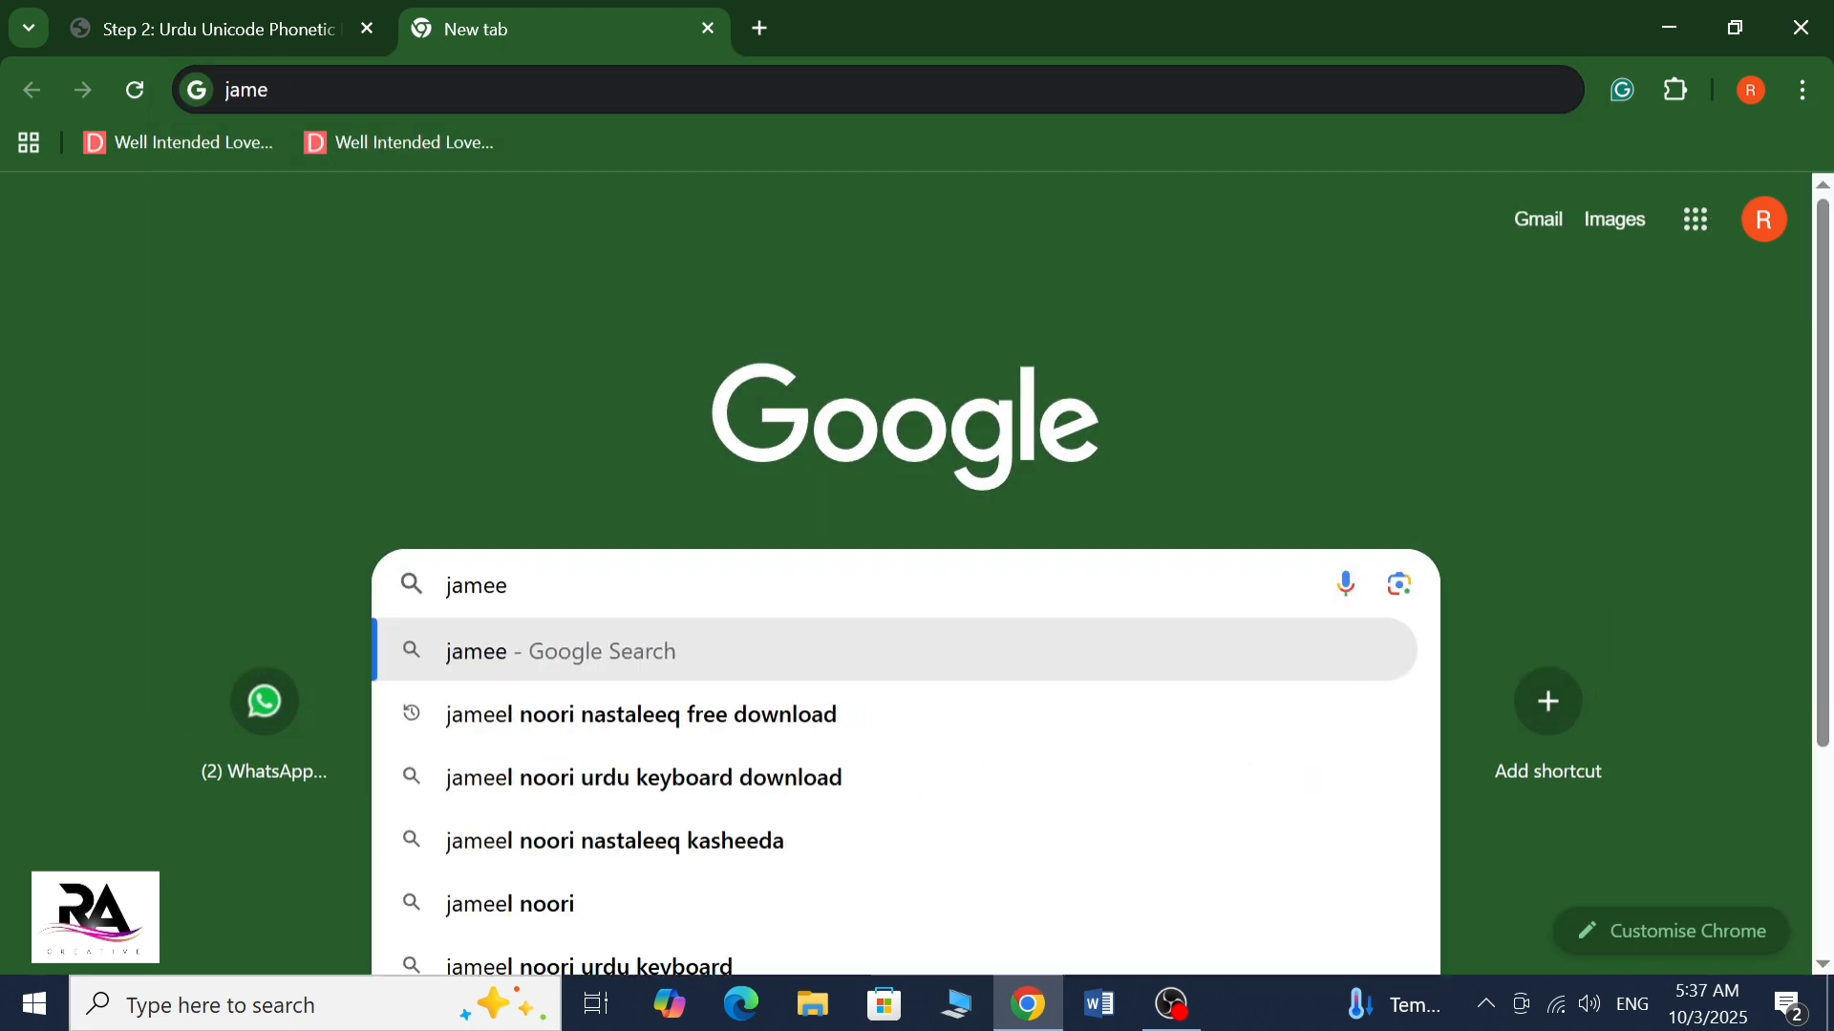
{"action": "left_click", "coordinate": [625, 735]}
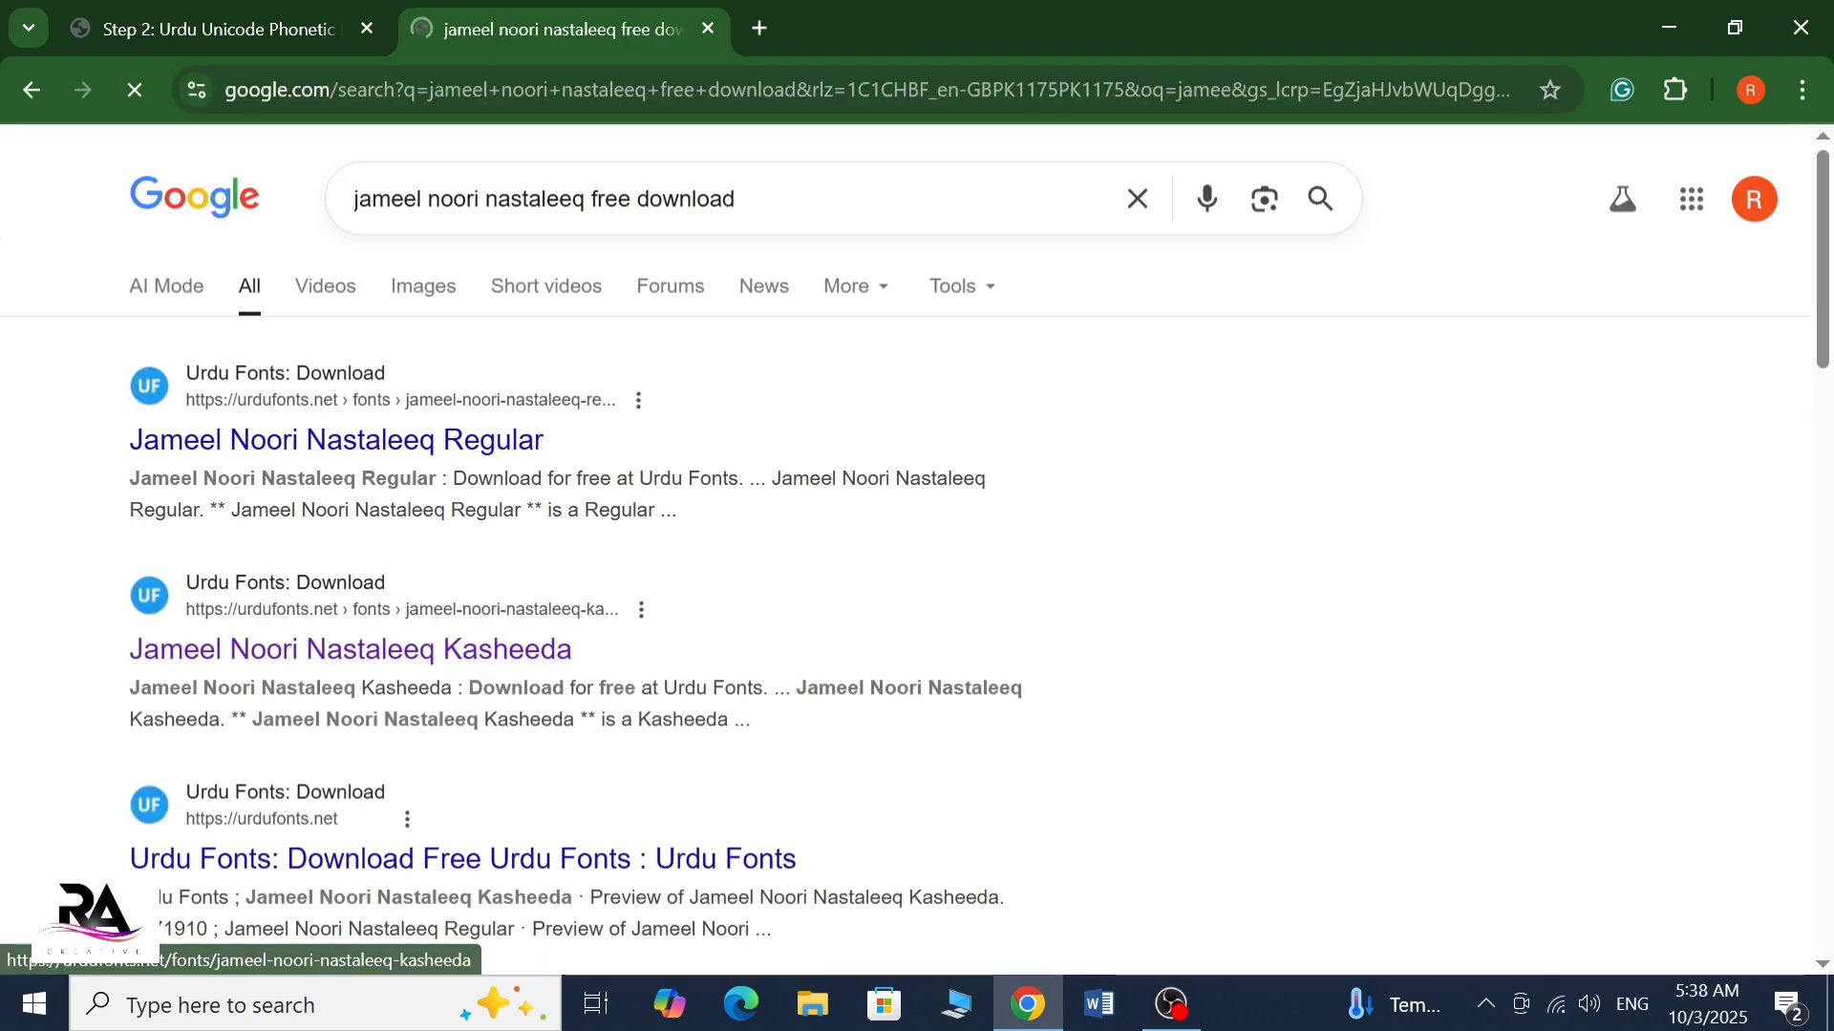
Open the Jameel Noori Nastaleeq Kasheeda result on urdufonts.net and look over its preview and download section
{"action": "left_click", "coordinate": [364, 651]}
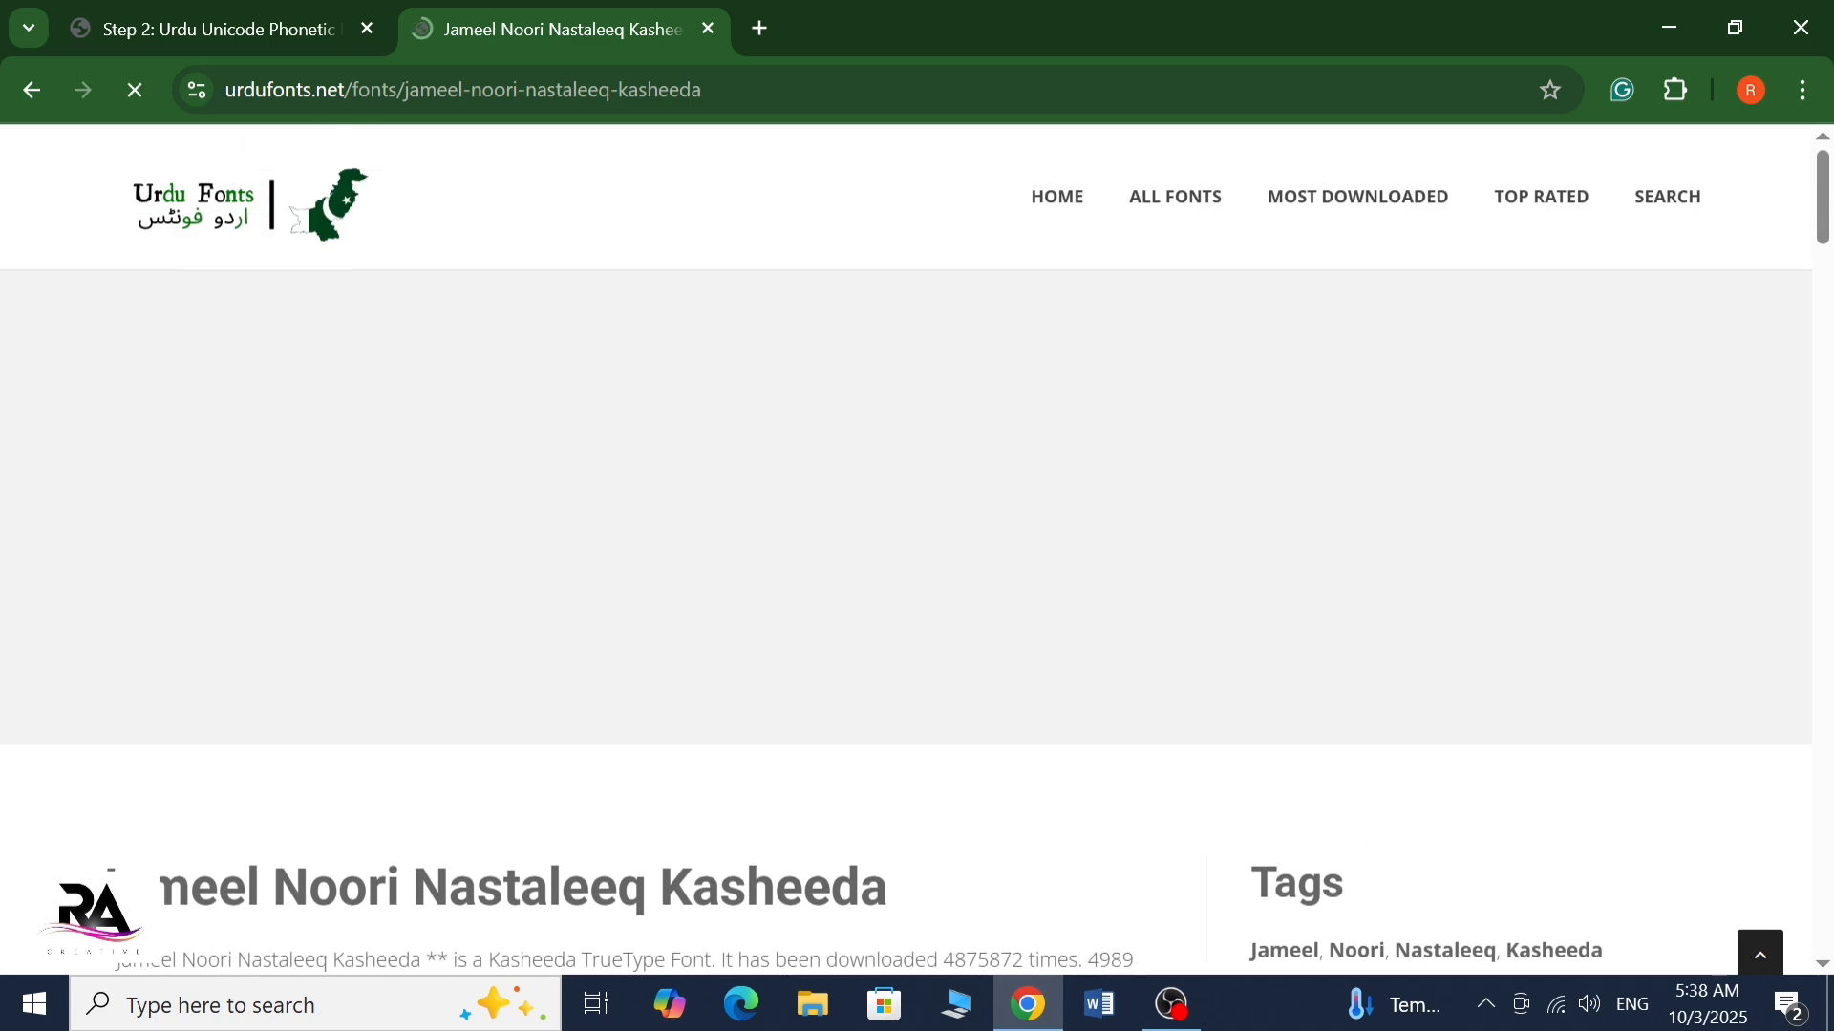
{"action": "scroll", "coordinate": [423, 625], "scroll_direction": "down", "scroll_amount": 6}
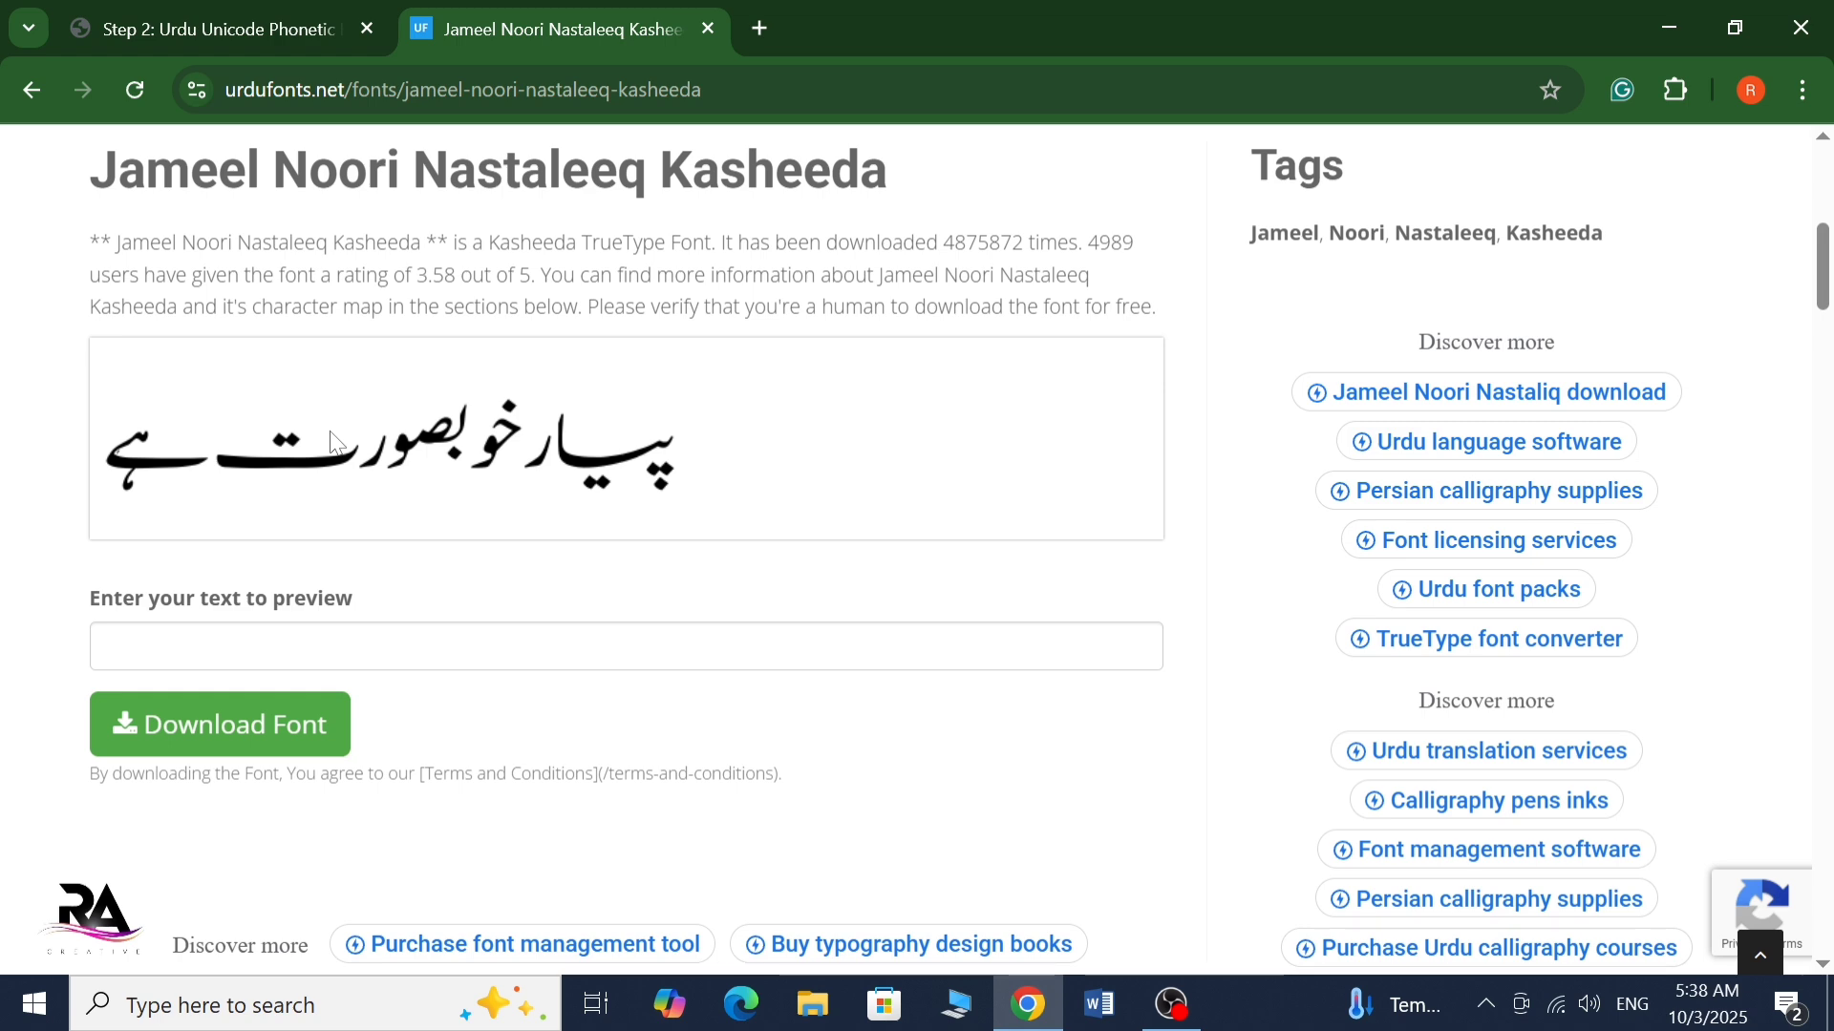
{"action": "scroll", "coordinate": [470, 380], "scroll_direction": "up", "scroll_amount": 5}
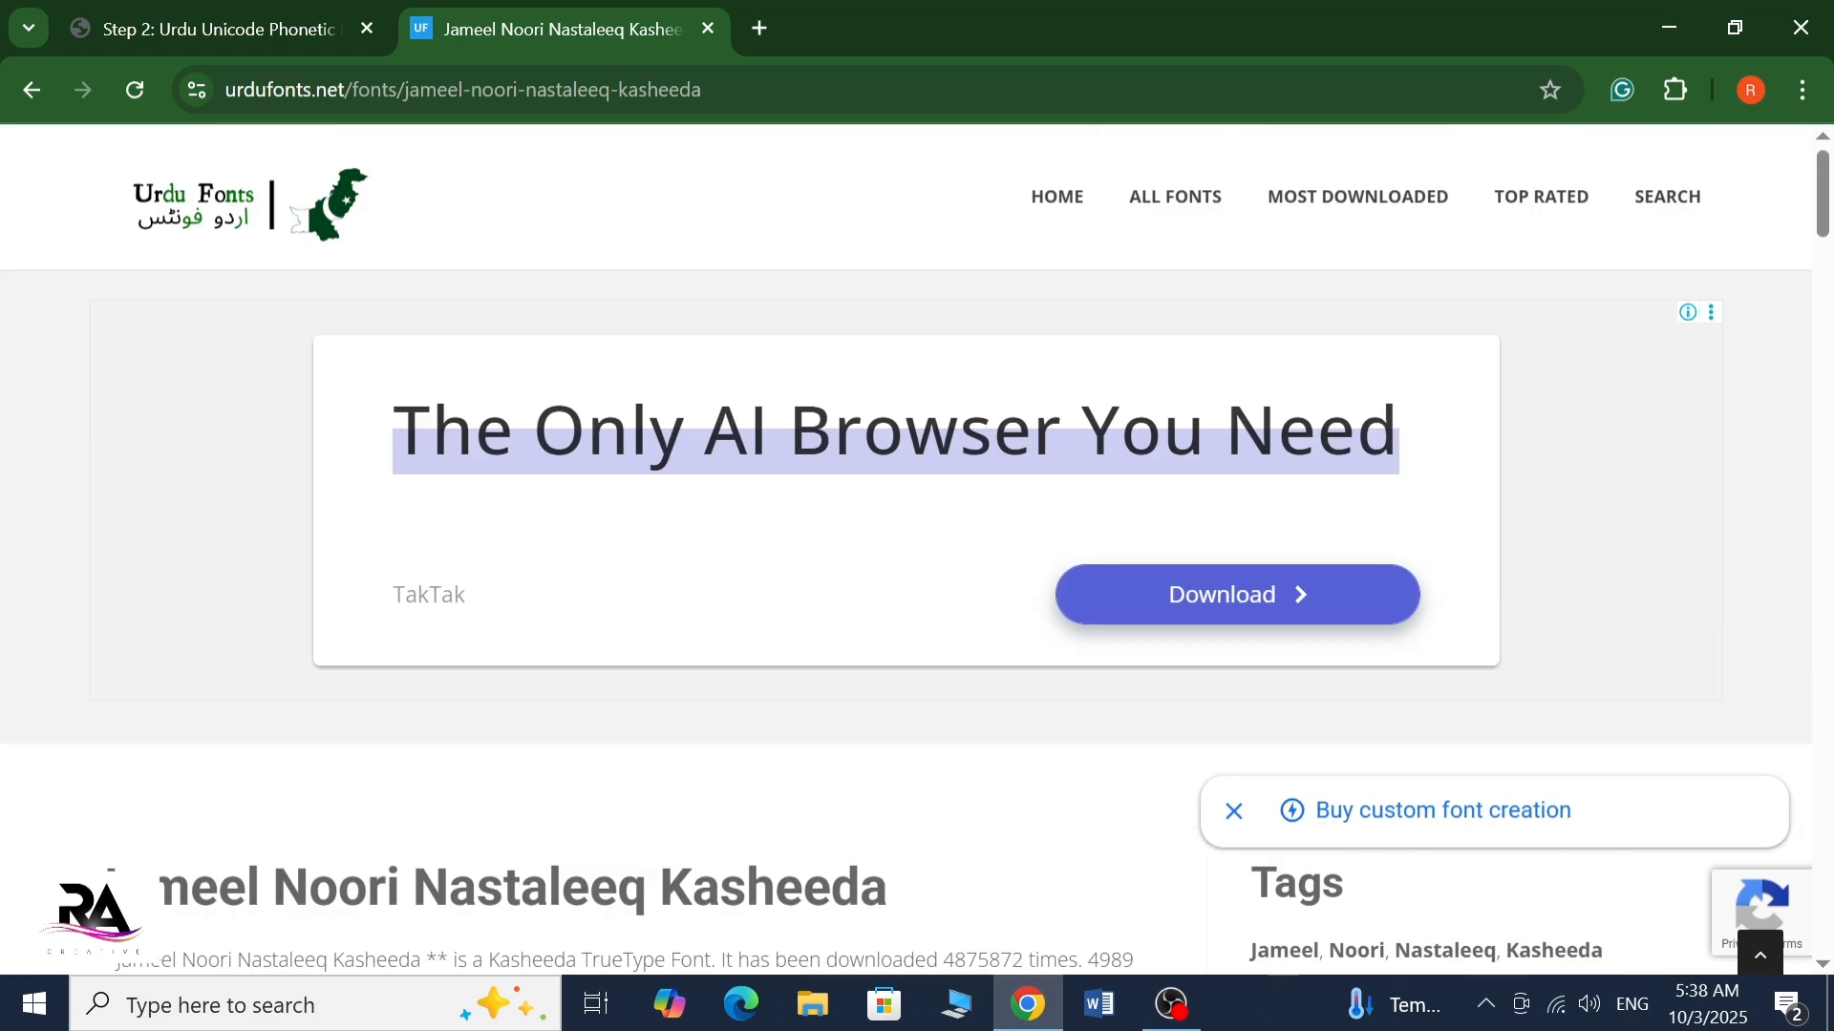
Search Google in another new tab for "sakkal majalla font free download"
{"action": "left_click", "coordinate": [759, 29]}
{"action": "left_click", "coordinate": [602, 584]}
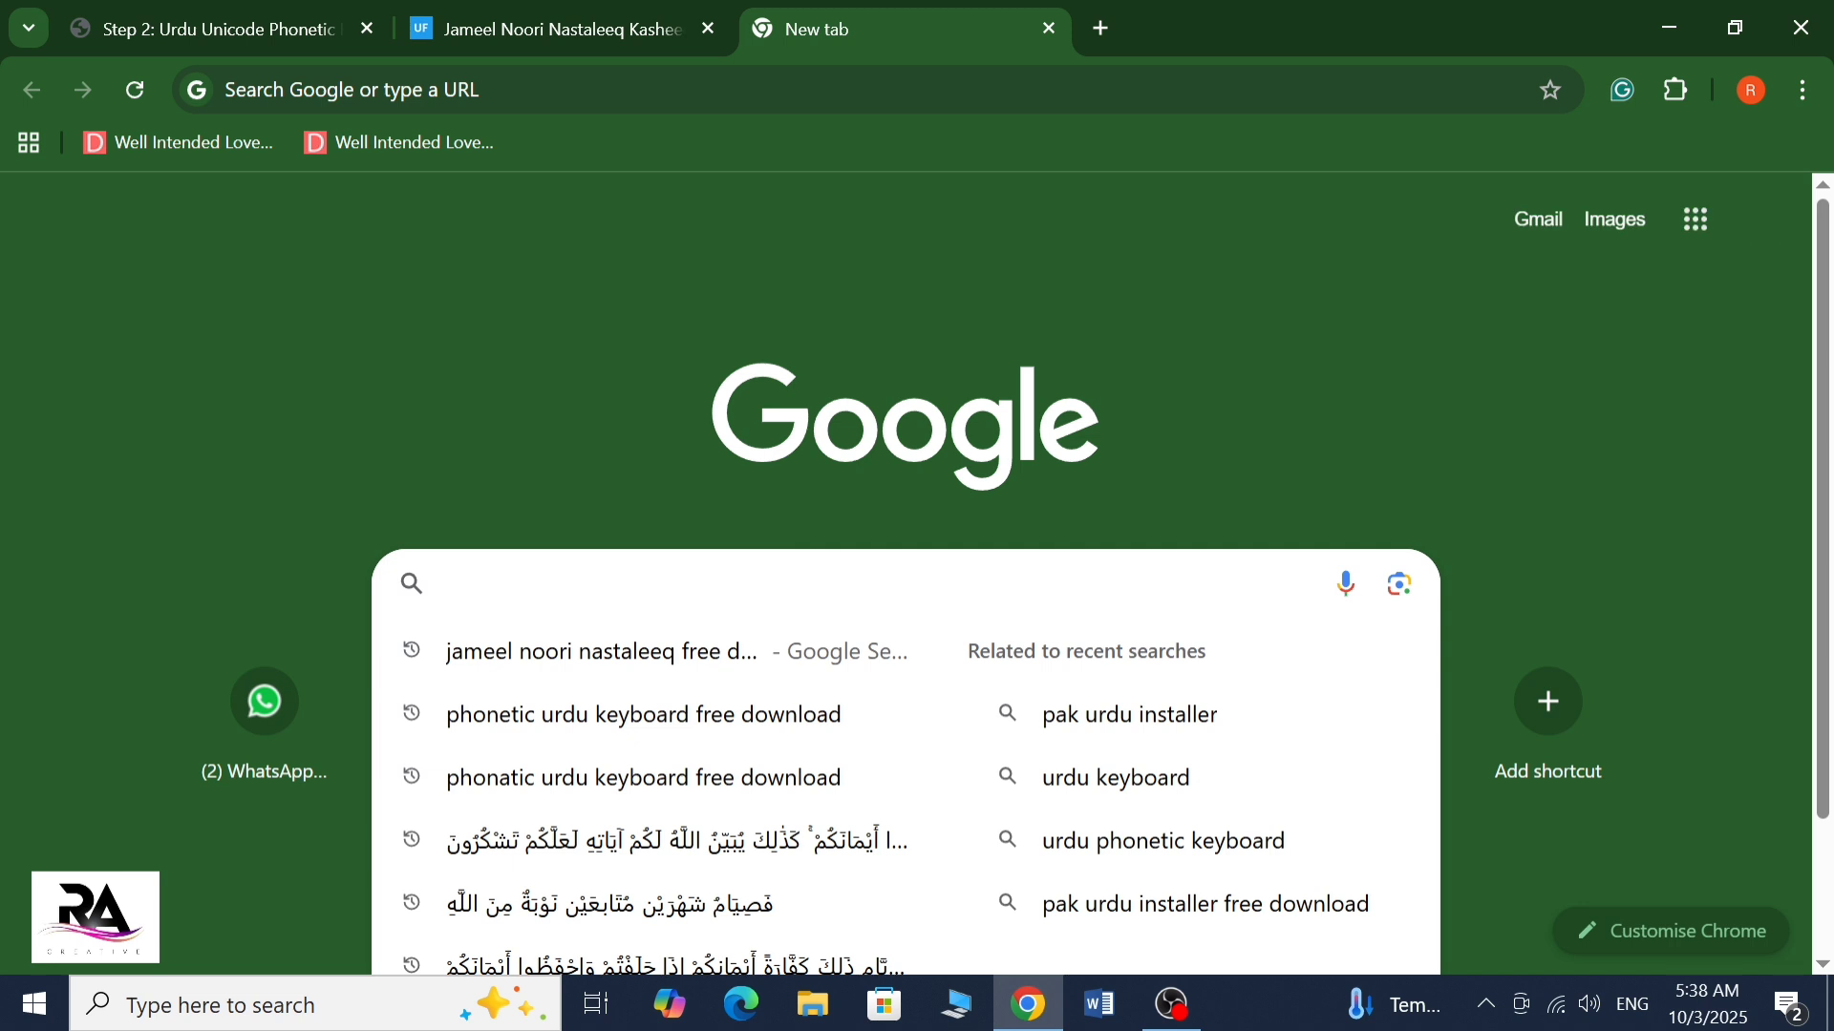
{"action": "type", "text": "sakk"}
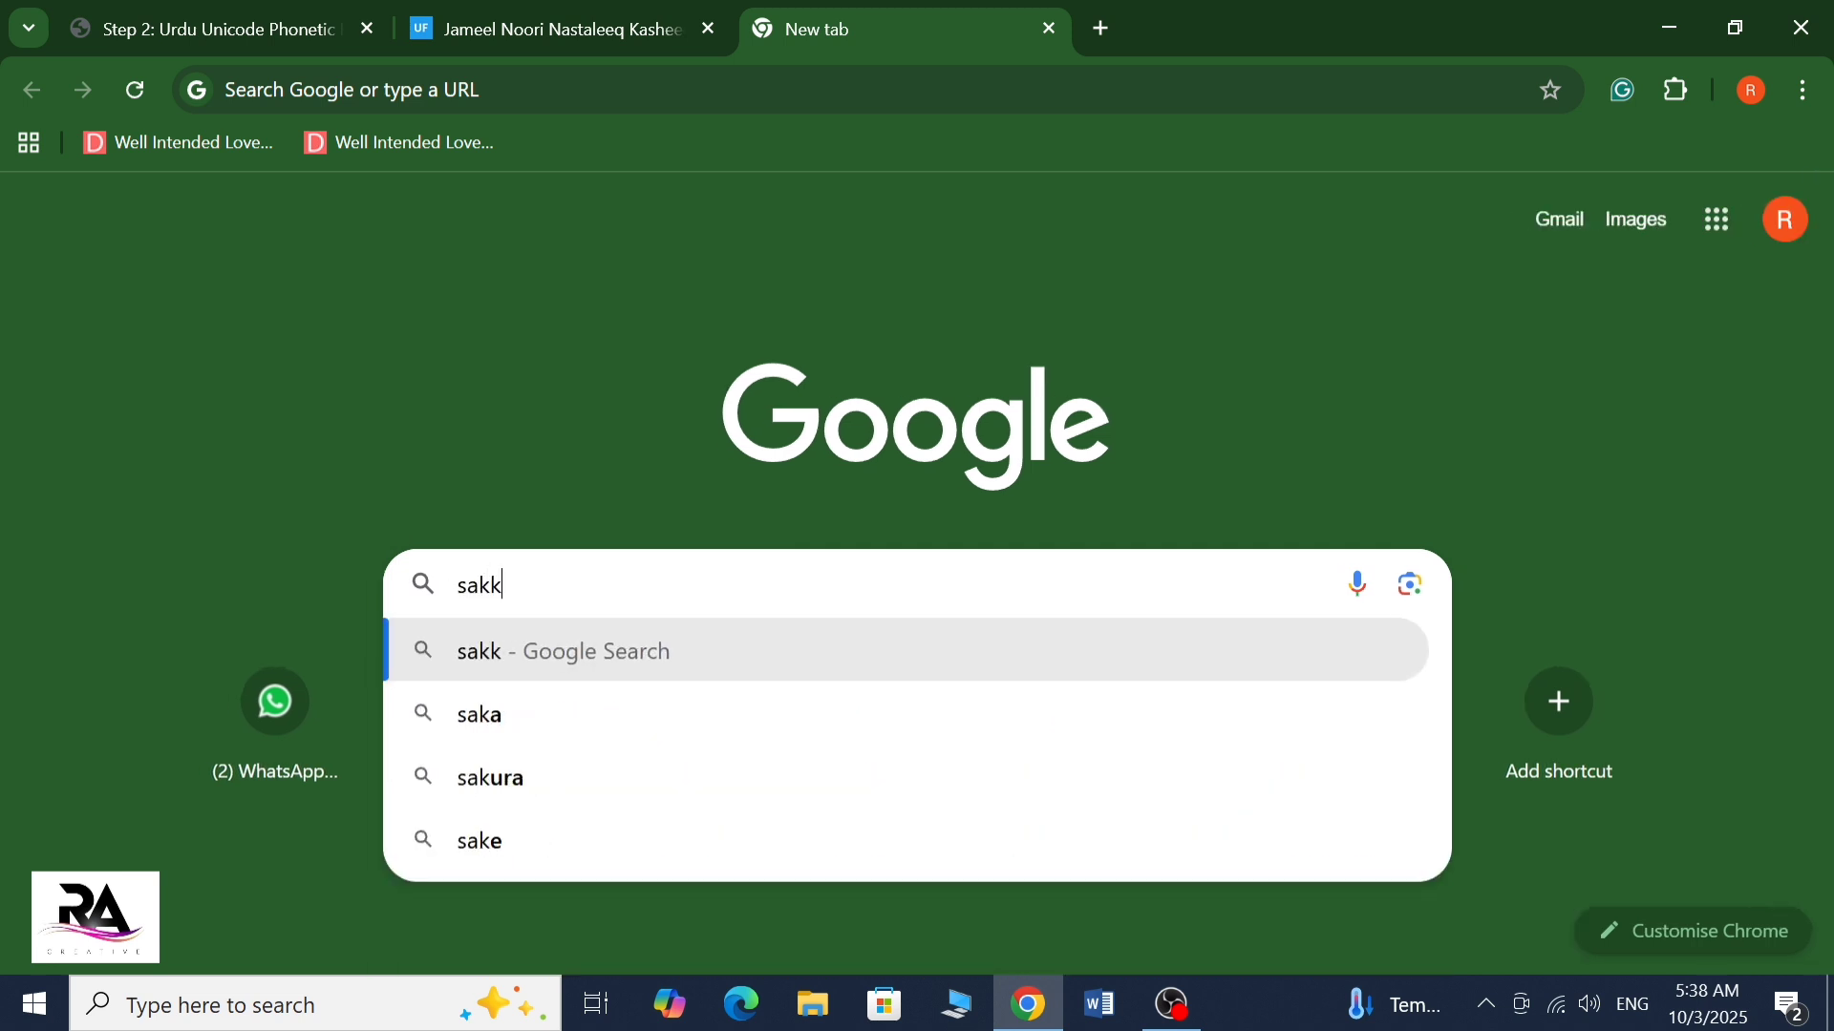
{"action": "type", "text": "al muj"}
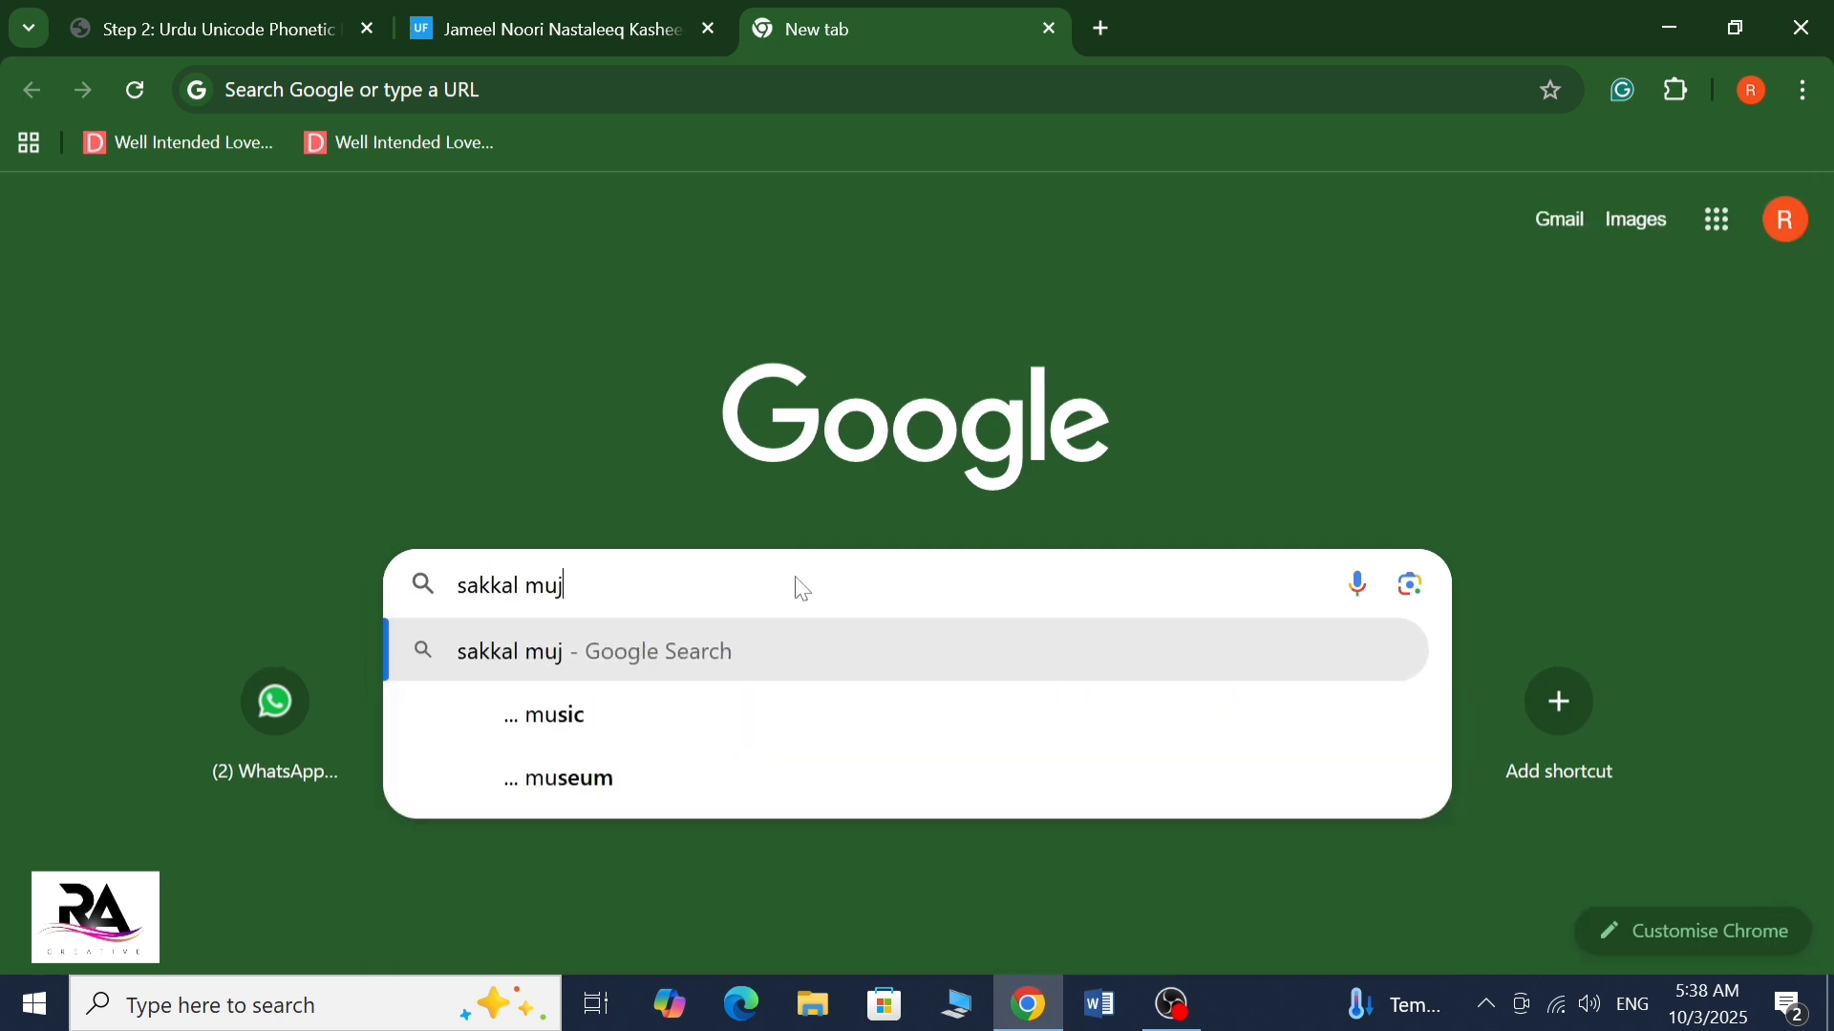
{"action": "type", "text": "alla"}
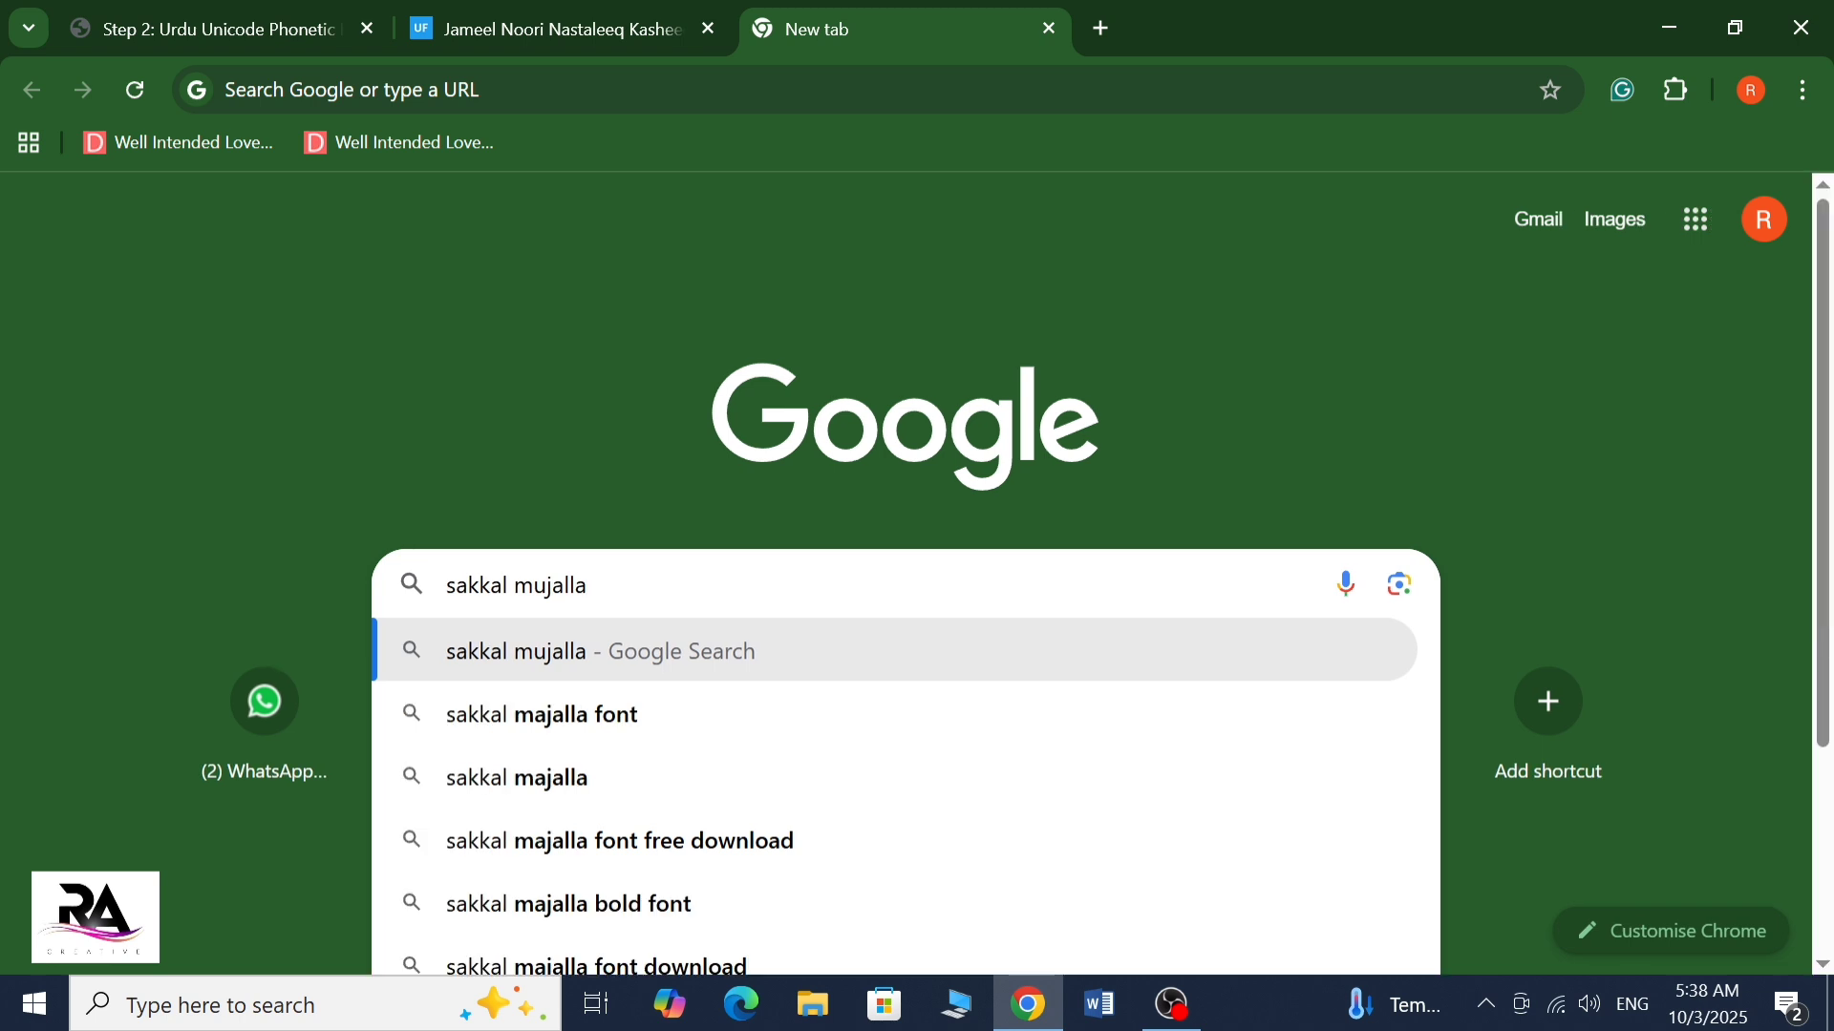
{"action": "left_click", "coordinate": [631, 840]}
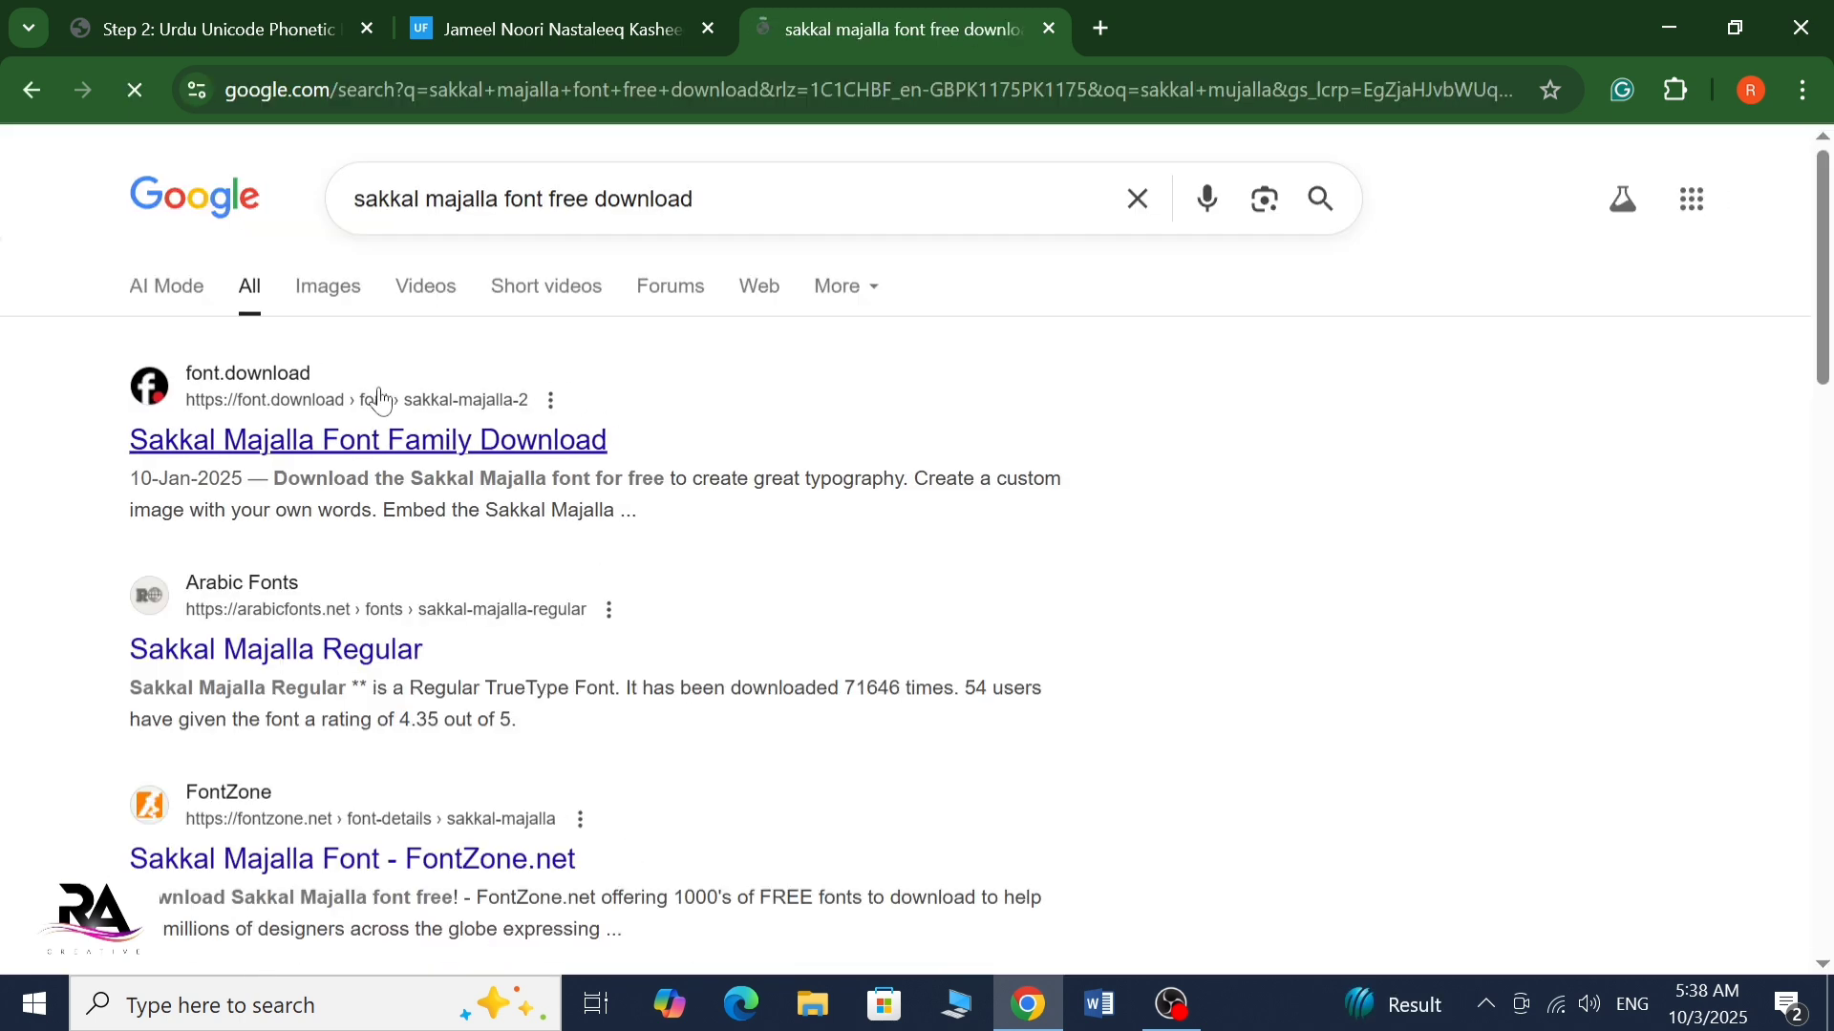
Open the Sakkal Majalla Font Family result on font.download and review its download options and font variants
{"action": "left_click", "coordinate": [340, 451]}
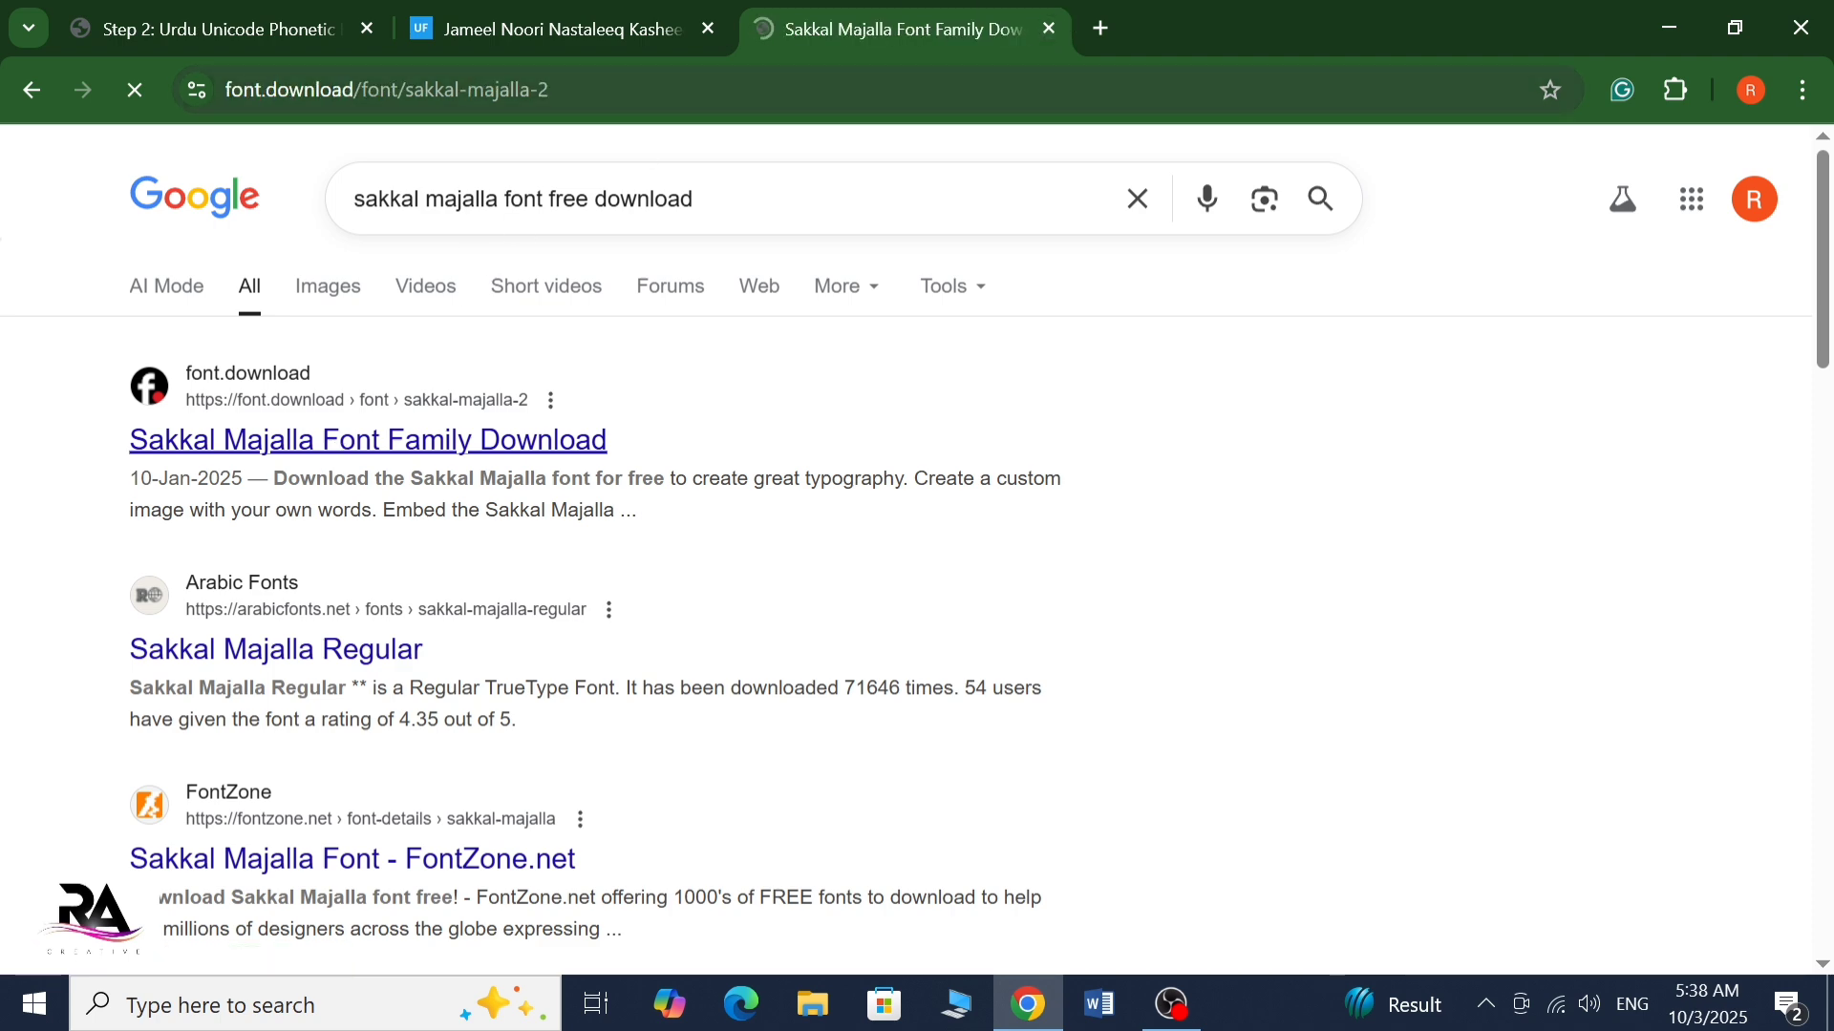
{"action": "scroll", "coordinate": [1018, 749], "scroll_direction": "down", "scroll_amount": 3}
{"action": "scroll", "coordinate": [1018, 750], "scroll_direction": "down", "scroll_amount": 9}
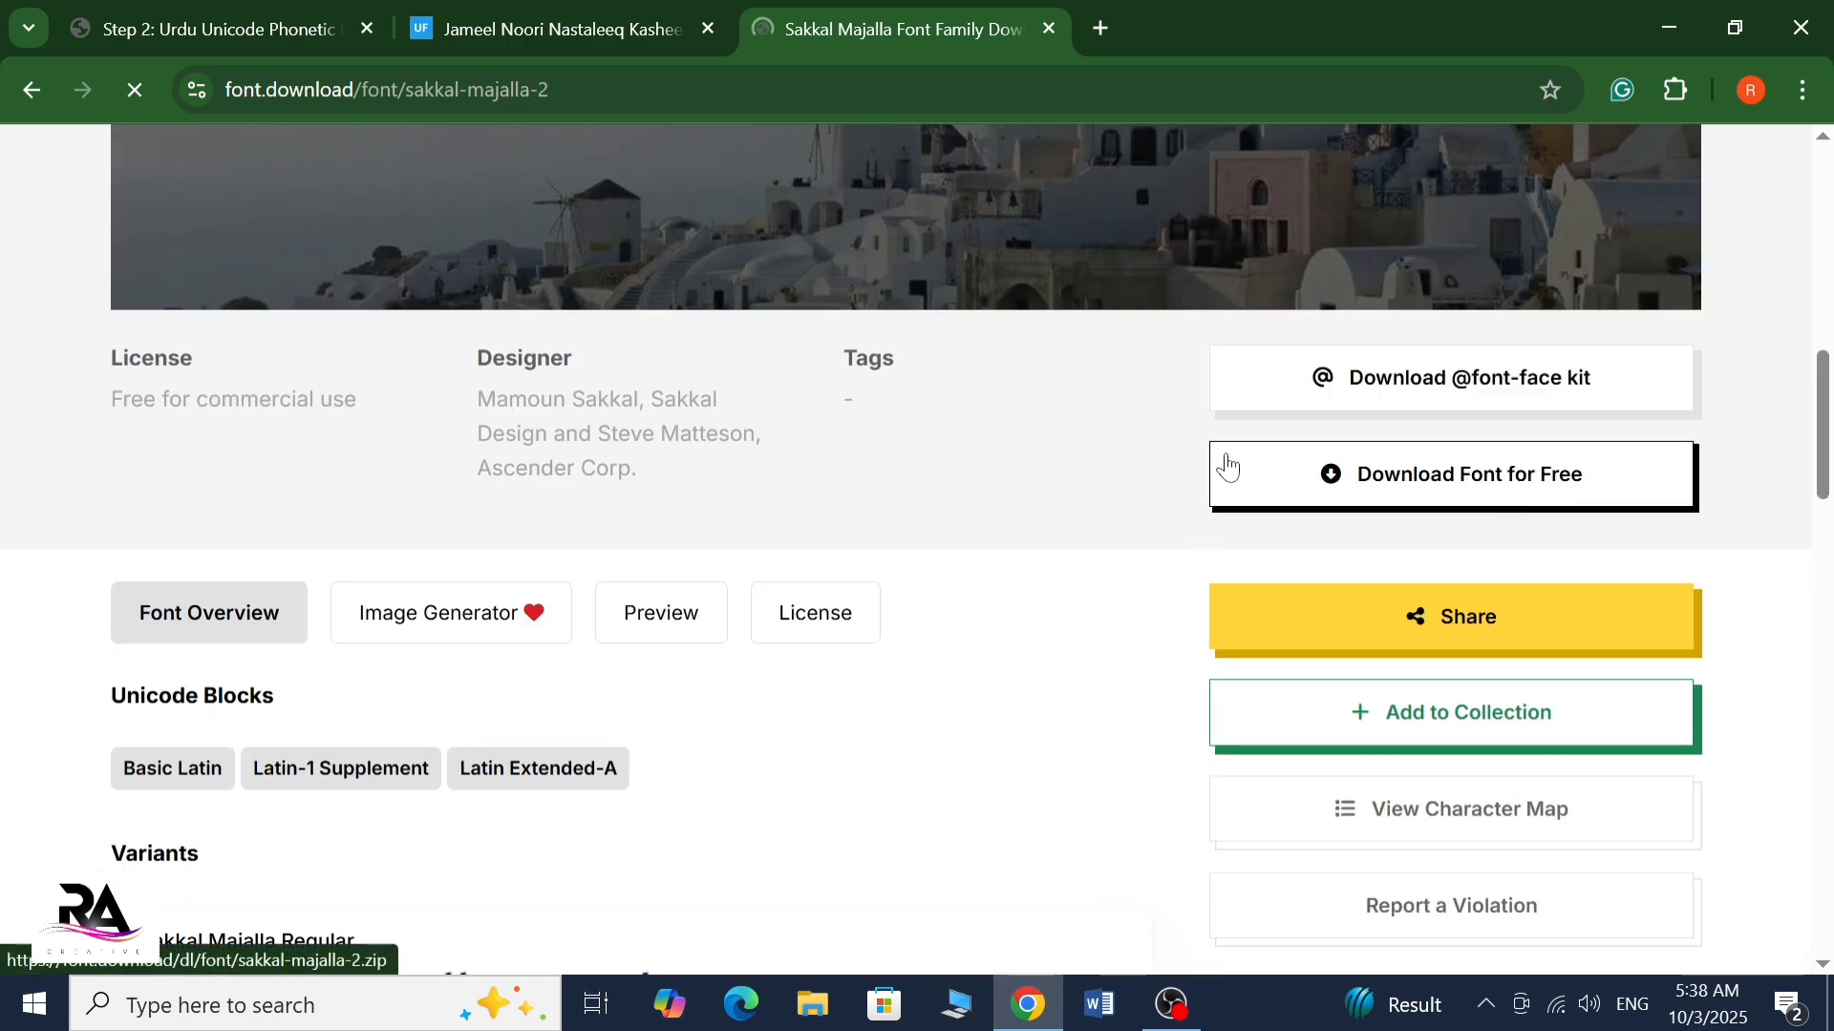
{"action": "scroll", "coordinate": [611, 586], "scroll_direction": "down", "scroll_amount": 4}
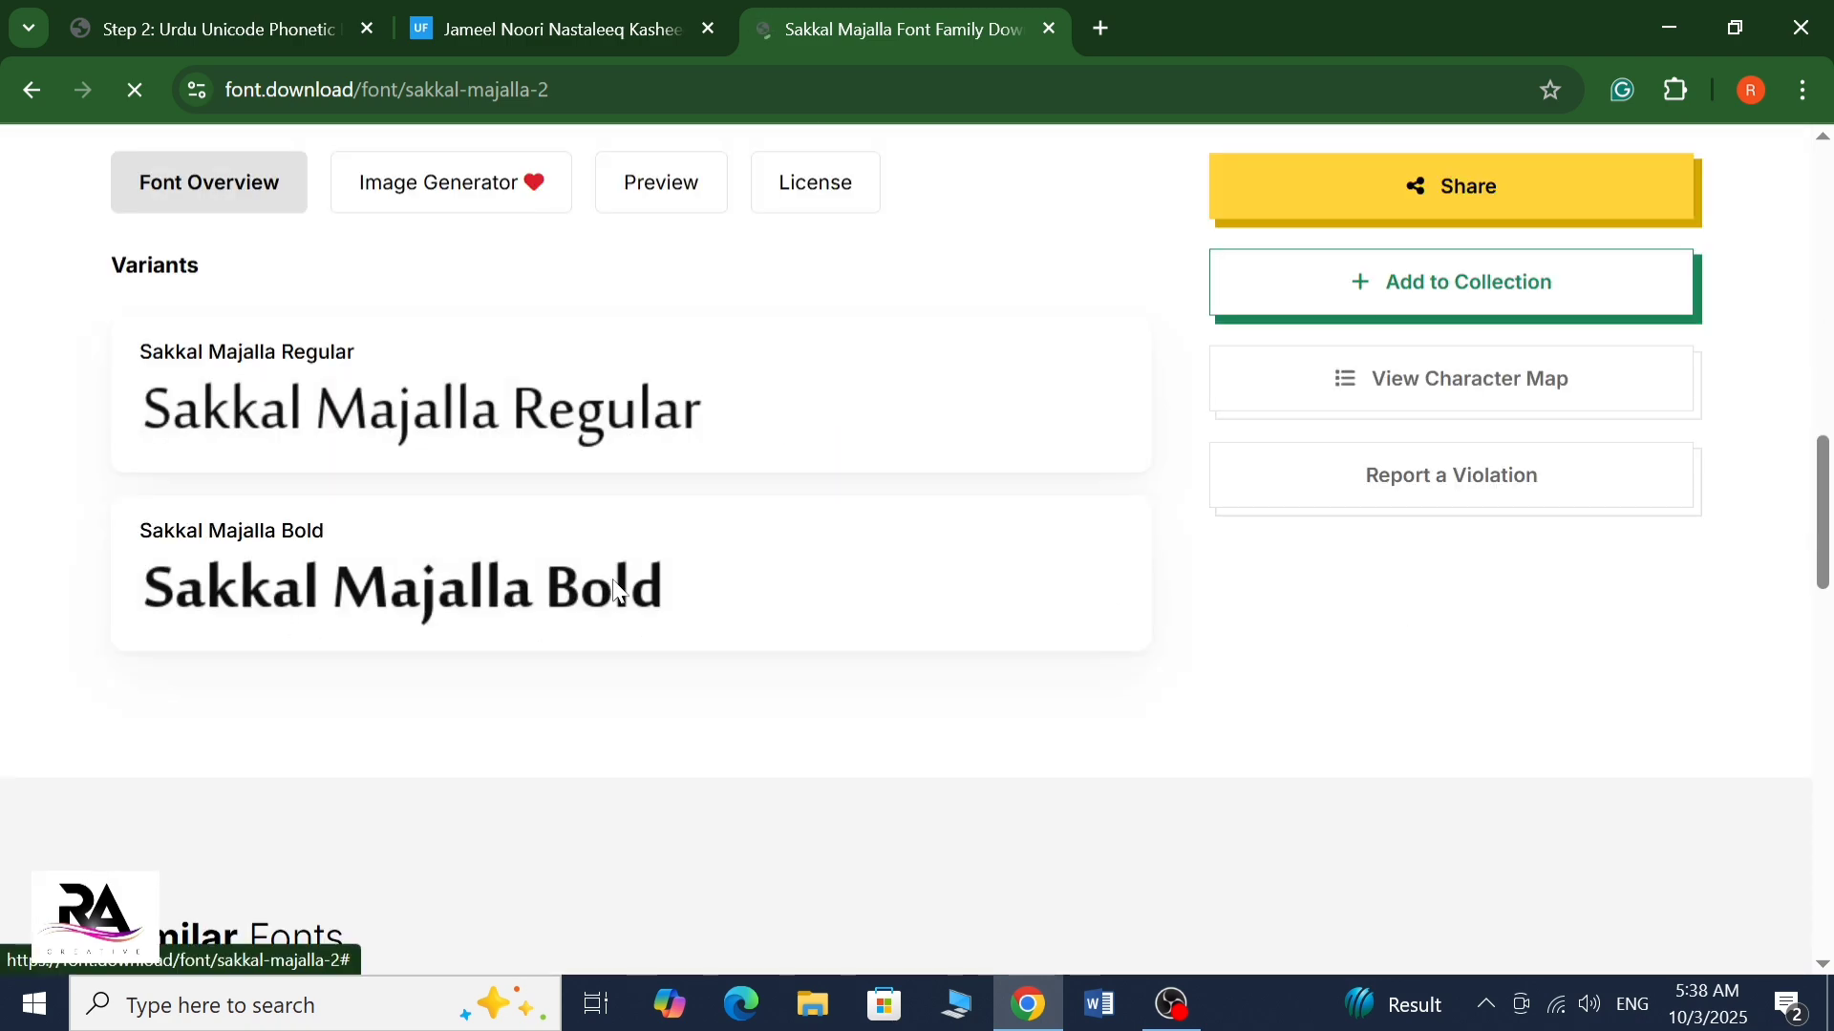
{"action": "scroll", "coordinate": [615, 554], "scroll_direction": "up", "scroll_amount": 10}
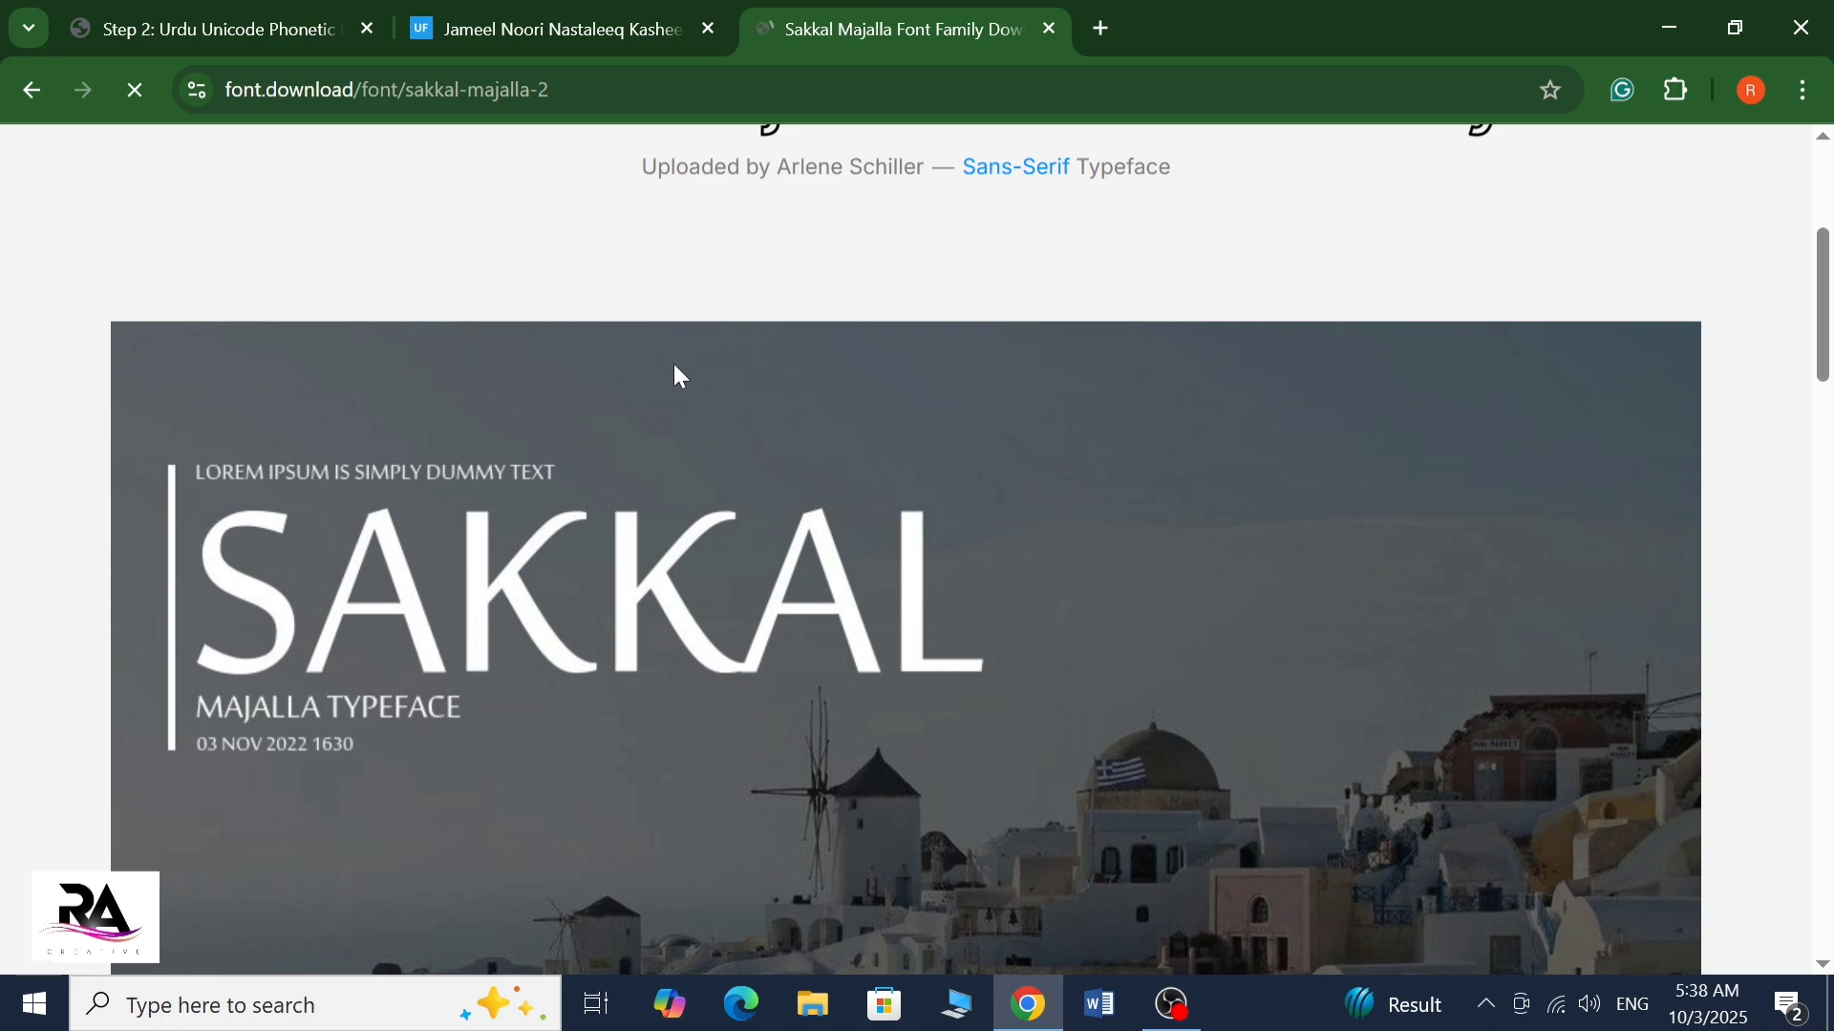
{"action": "scroll", "coordinate": [640, 420], "scroll_direction": "up", "scroll_amount": 4}
{"action": "scroll", "coordinate": [1137, 519], "scroll_direction": "down", "scroll_amount": 13}
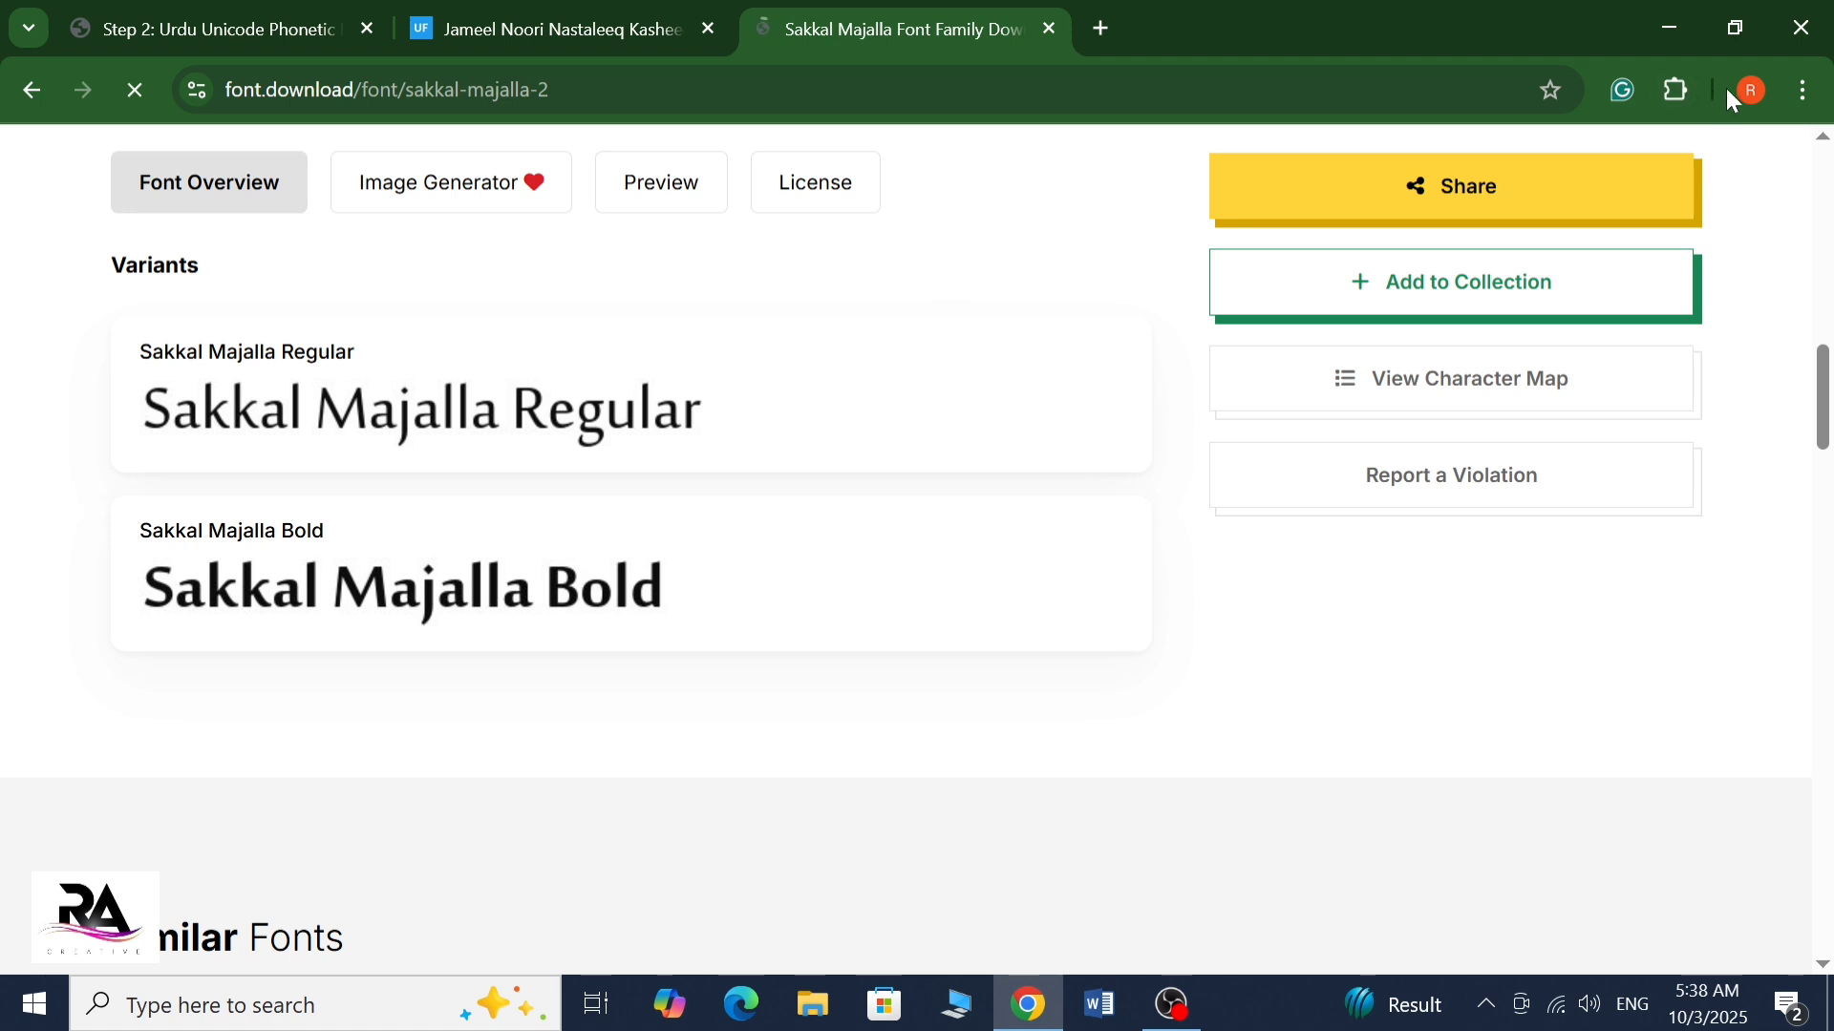
{"action": "left_click", "coordinate": [1751, 91]}
{"action": "left_click", "coordinate": [1576, 78]}
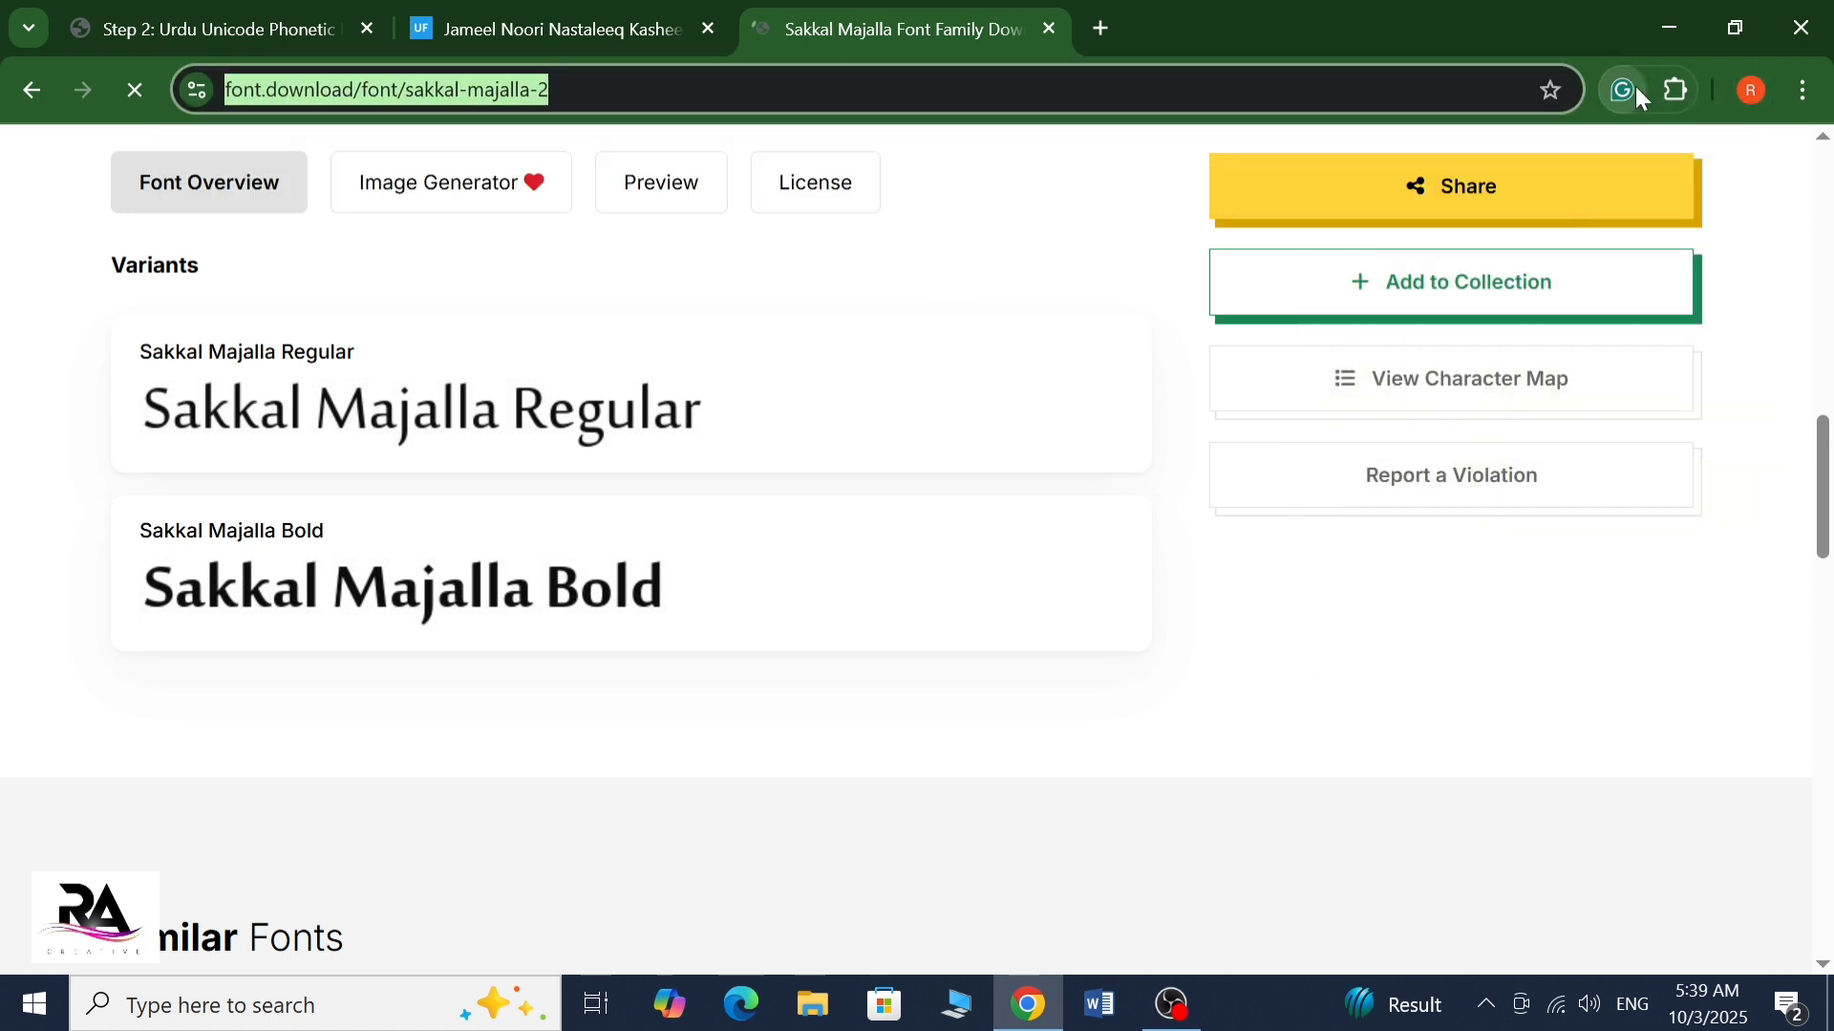
{"action": "left_click", "coordinate": [1639, 95]}
{"action": "left_click", "coordinate": [786, 274]}
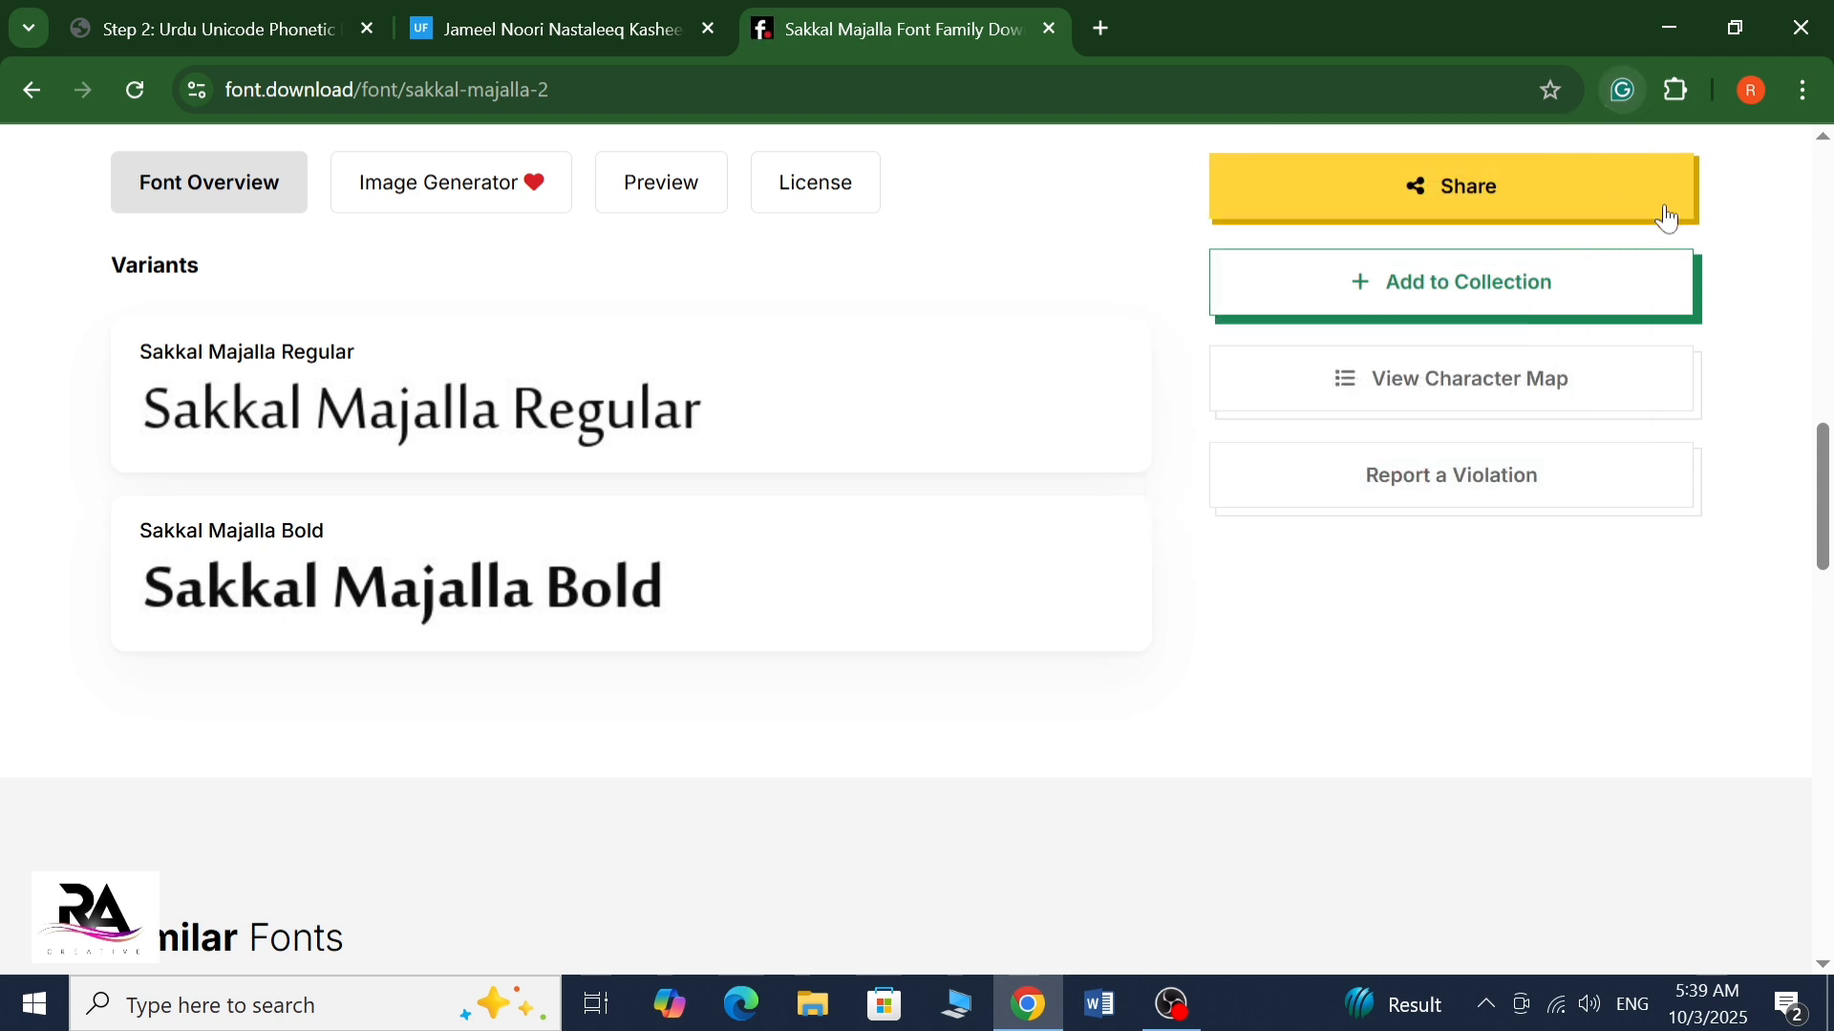
Open the browser's download history and open the archive Jameel_Noori_Nastaleeq_Regular_724c2425da.zip
{"action": "left_click", "coordinate": [1801, 91]}
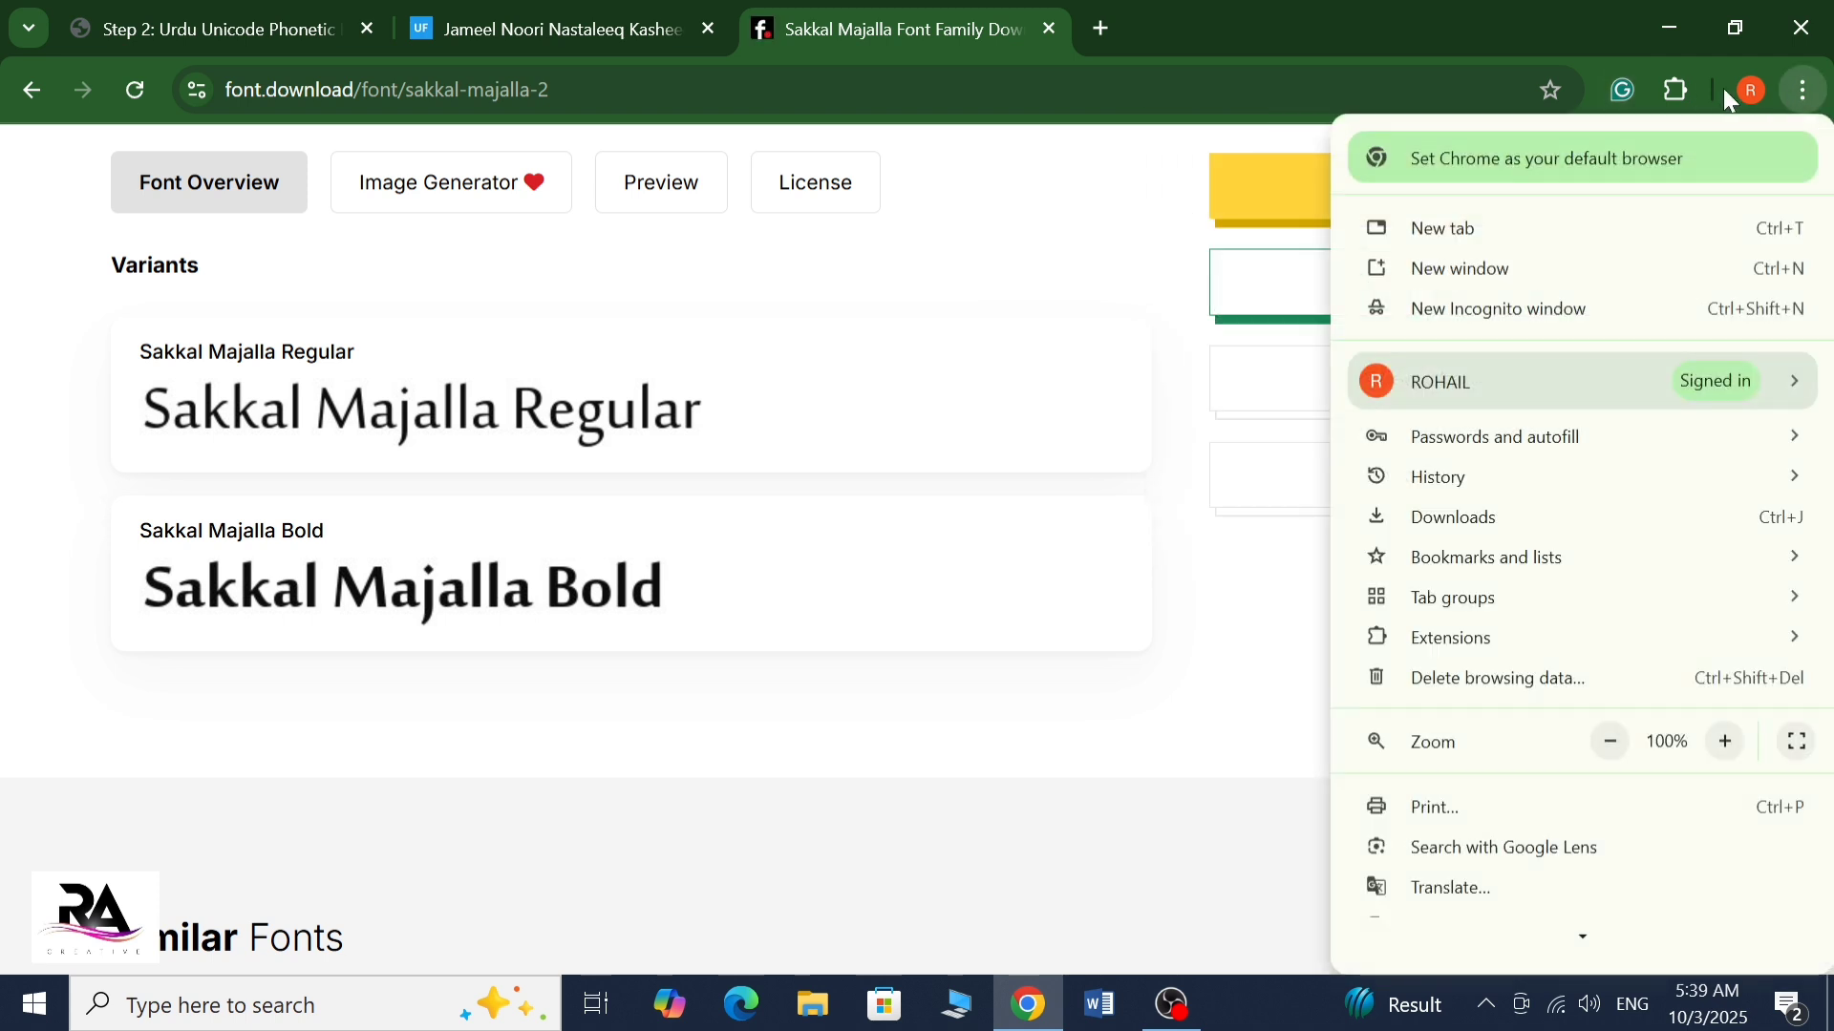
{"action": "left_click", "coordinate": [1558, 520]}
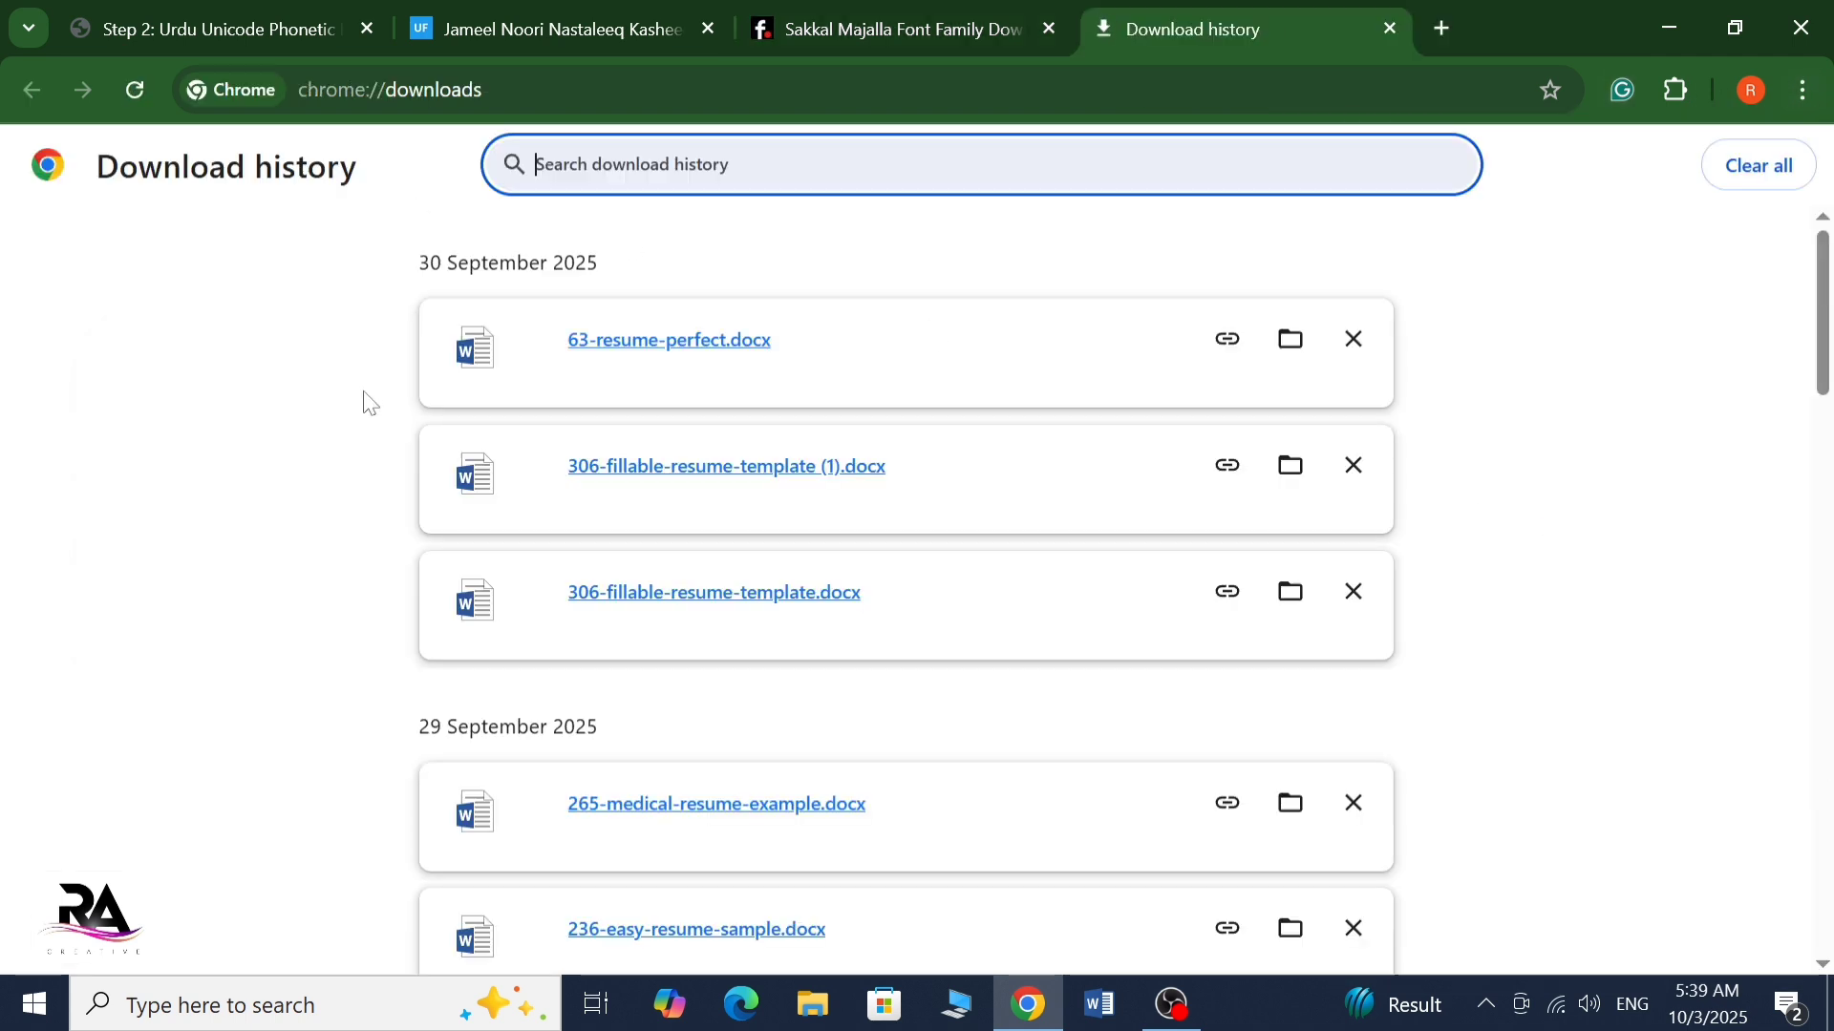
{"action": "scroll", "coordinate": [645, 685], "scroll_direction": "down", "scroll_amount": 3}
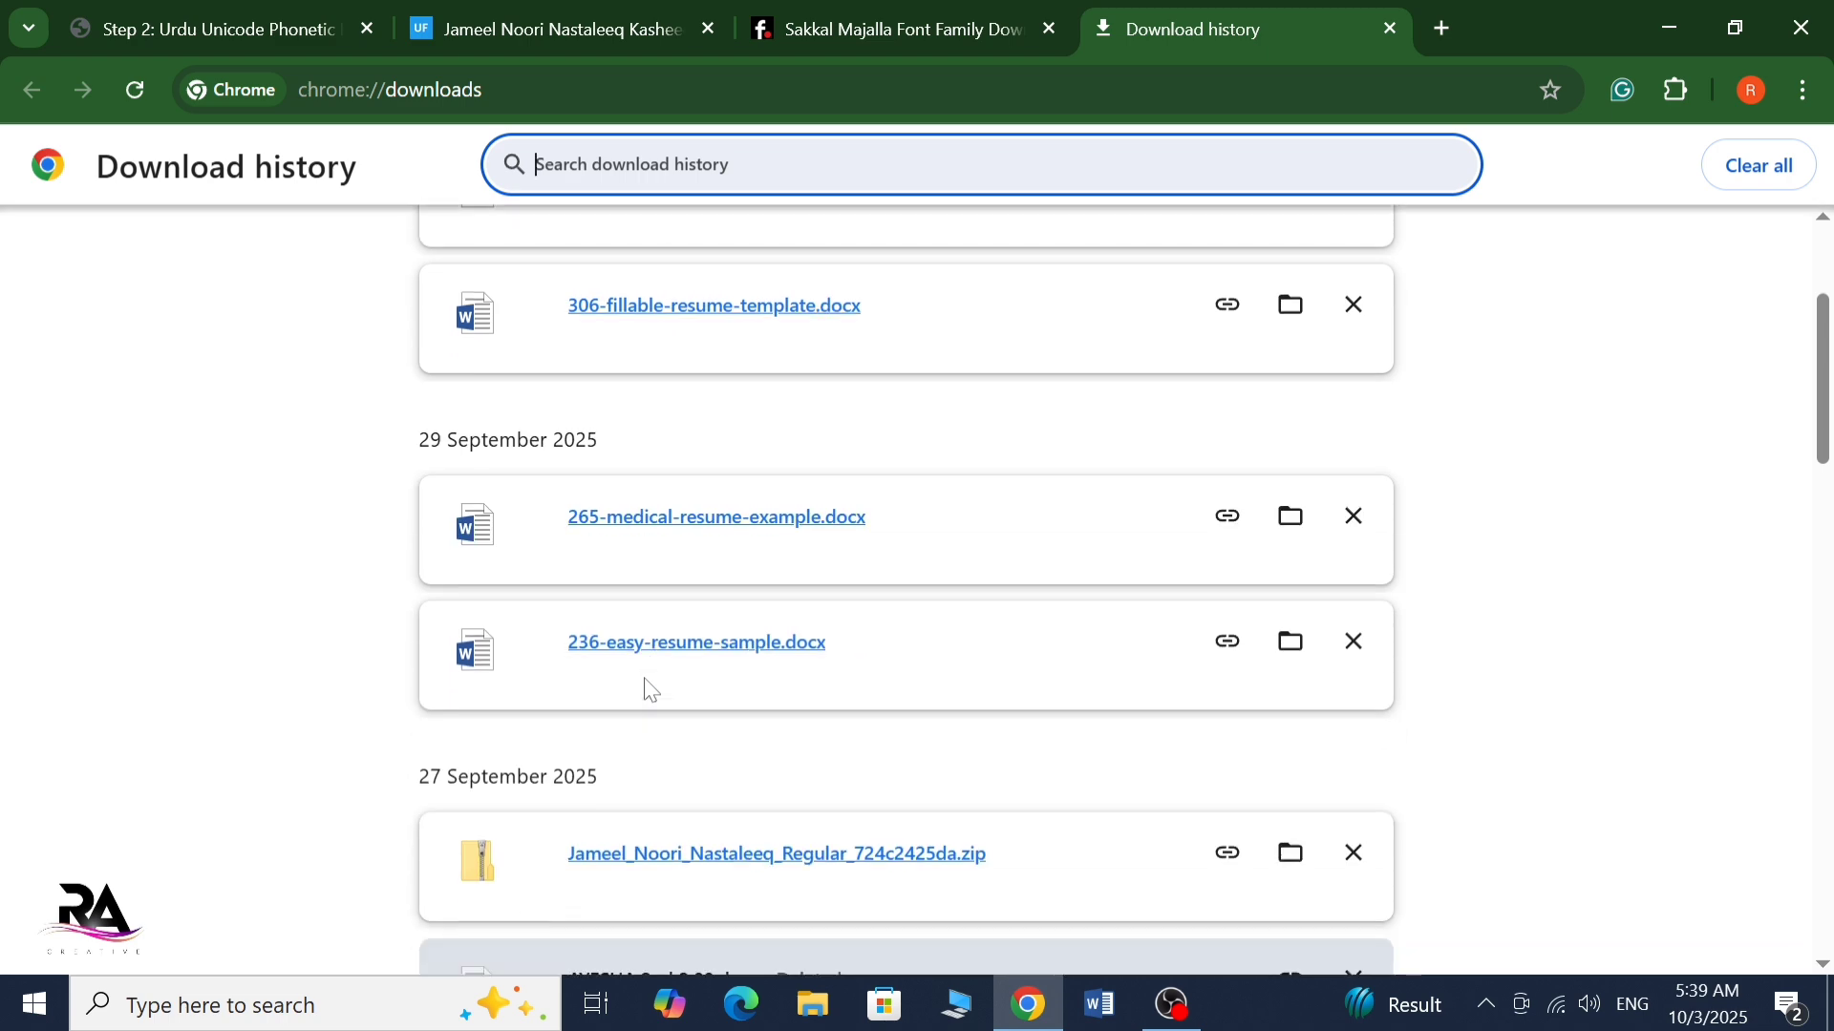
{"action": "scroll", "coordinate": [649, 688], "scroll_direction": "down", "scroll_amount": 4}
{"action": "left_click", "coordinate": [706, 435]}
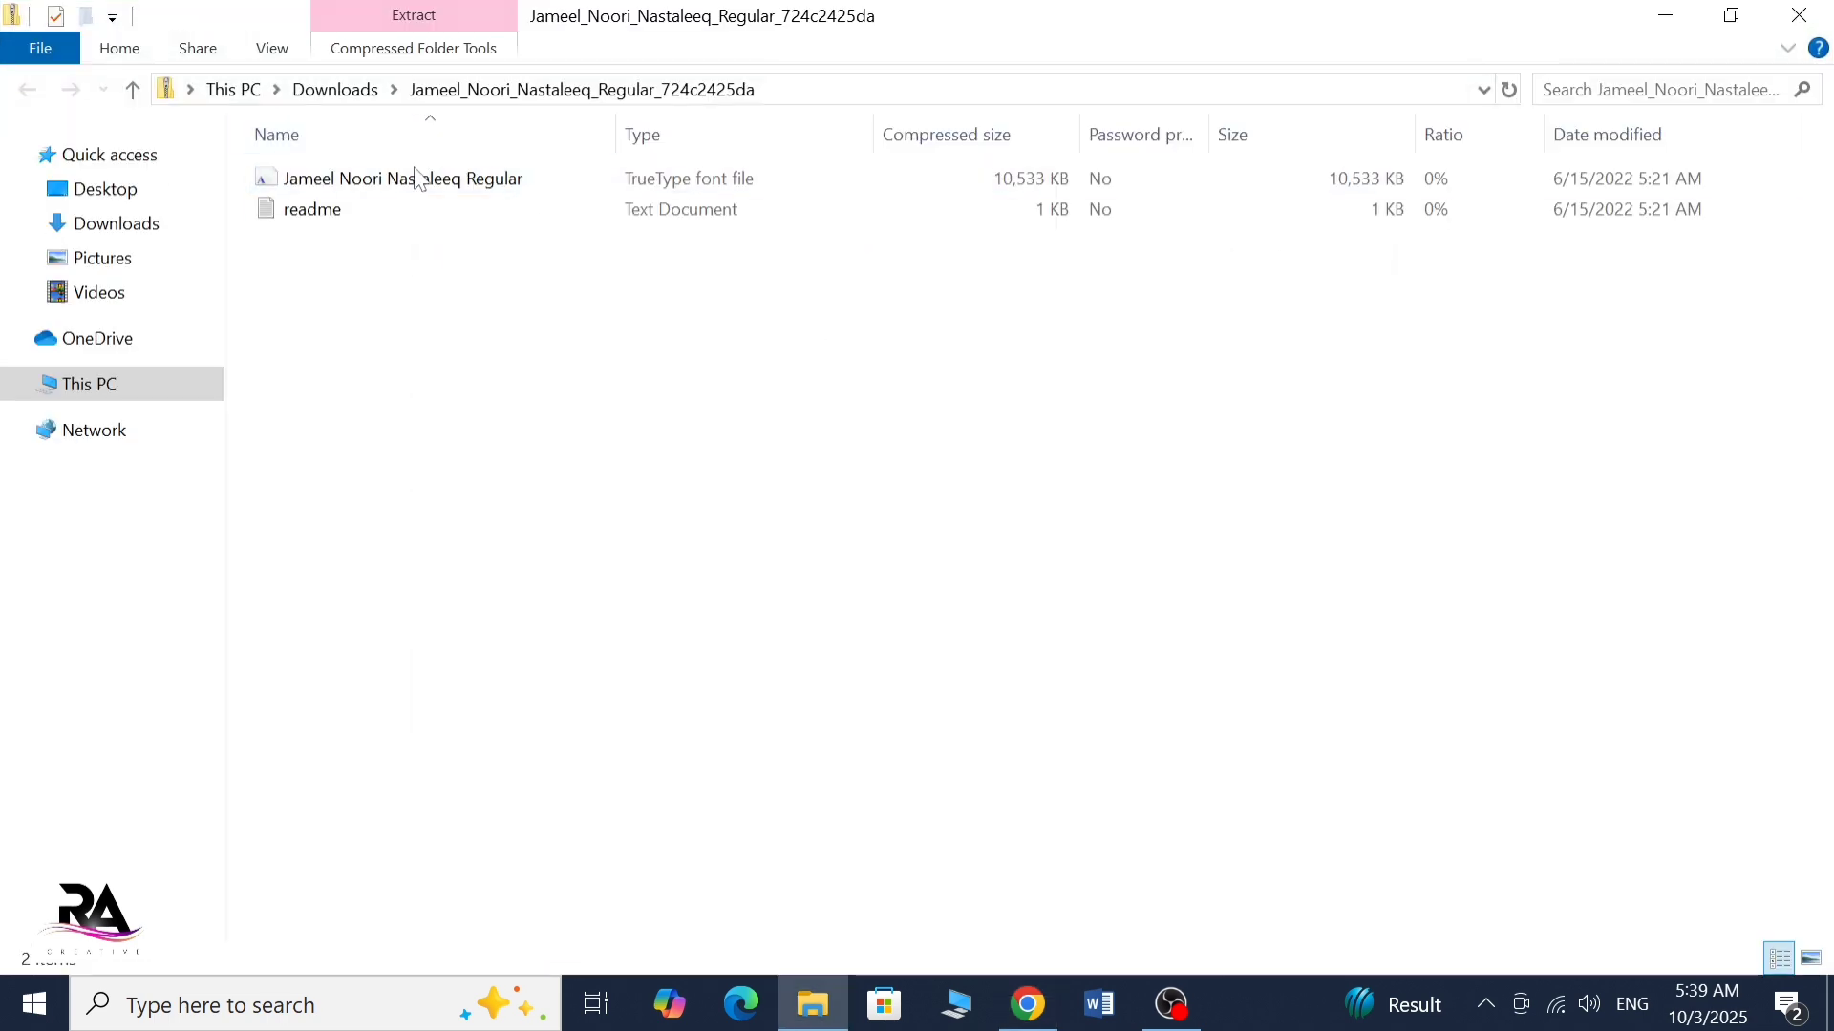
Install the Jameel Noori Nastaleeq Regular font from the archive, and close the font preview and archive window
{"action": "double_click", "coordinate": [397, 196]}
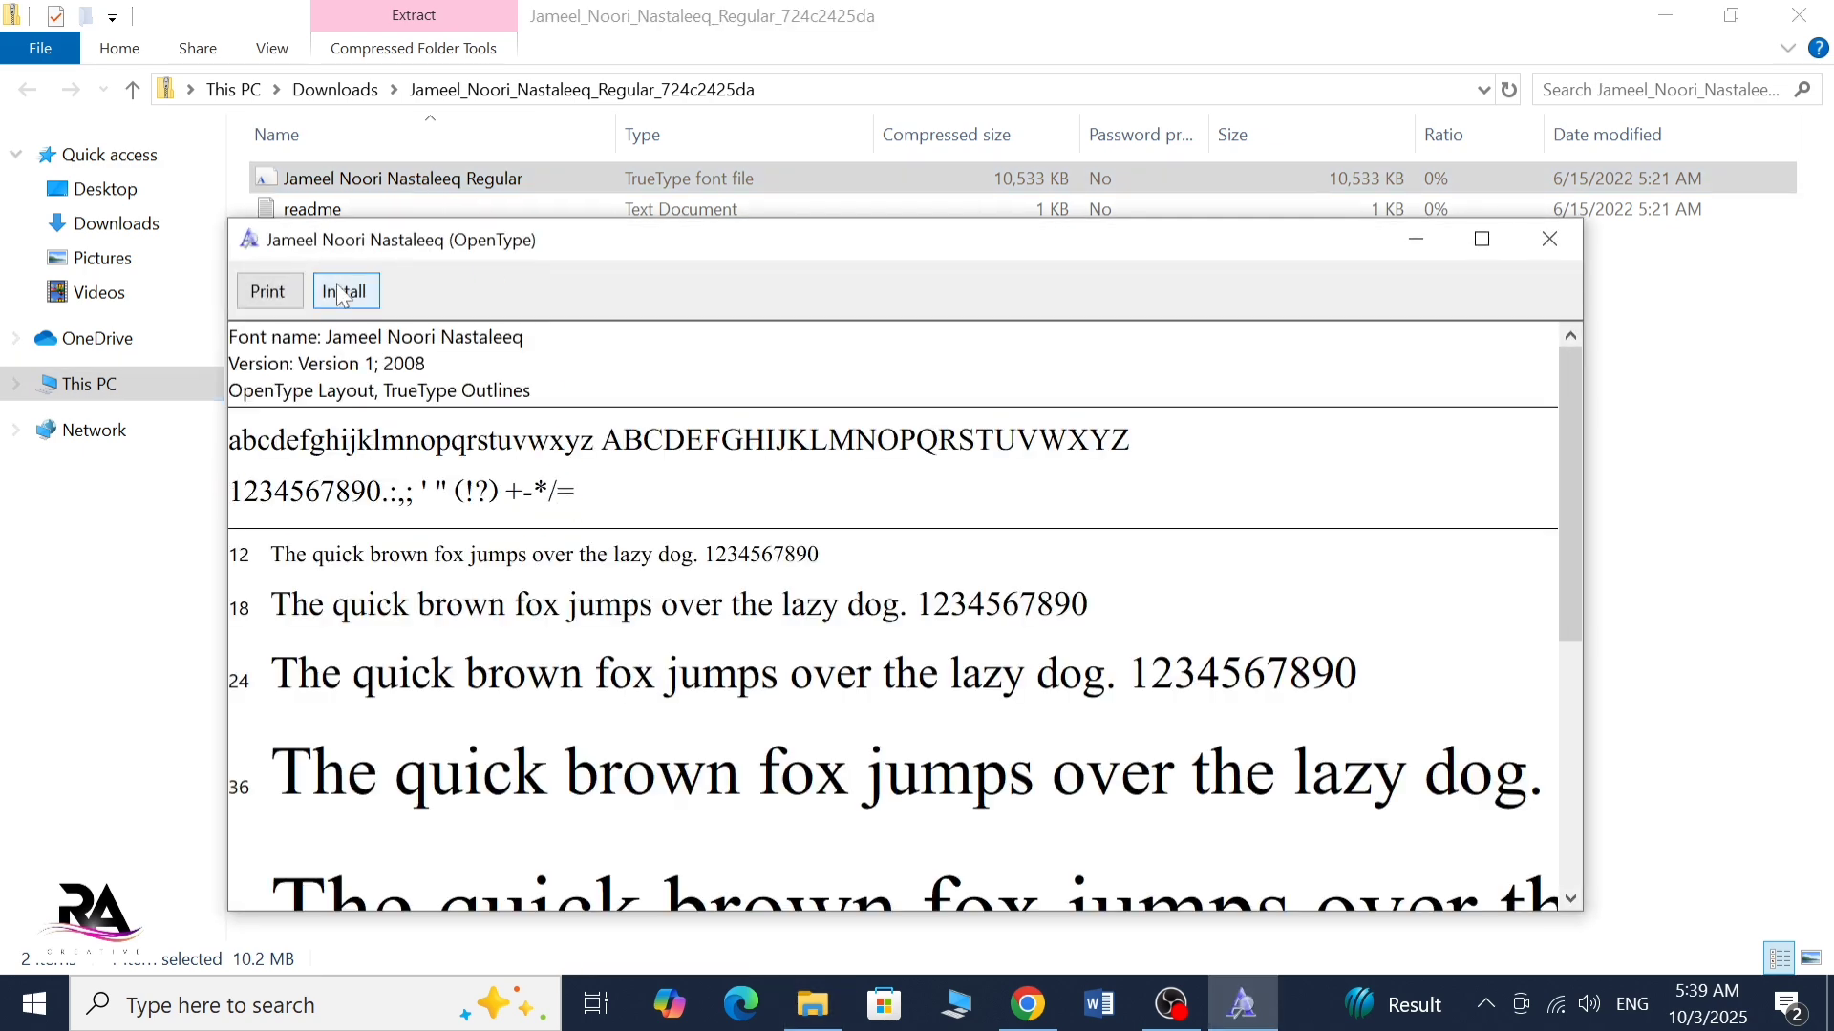
{"action": "left_click", "coordinate": [342, 293]}
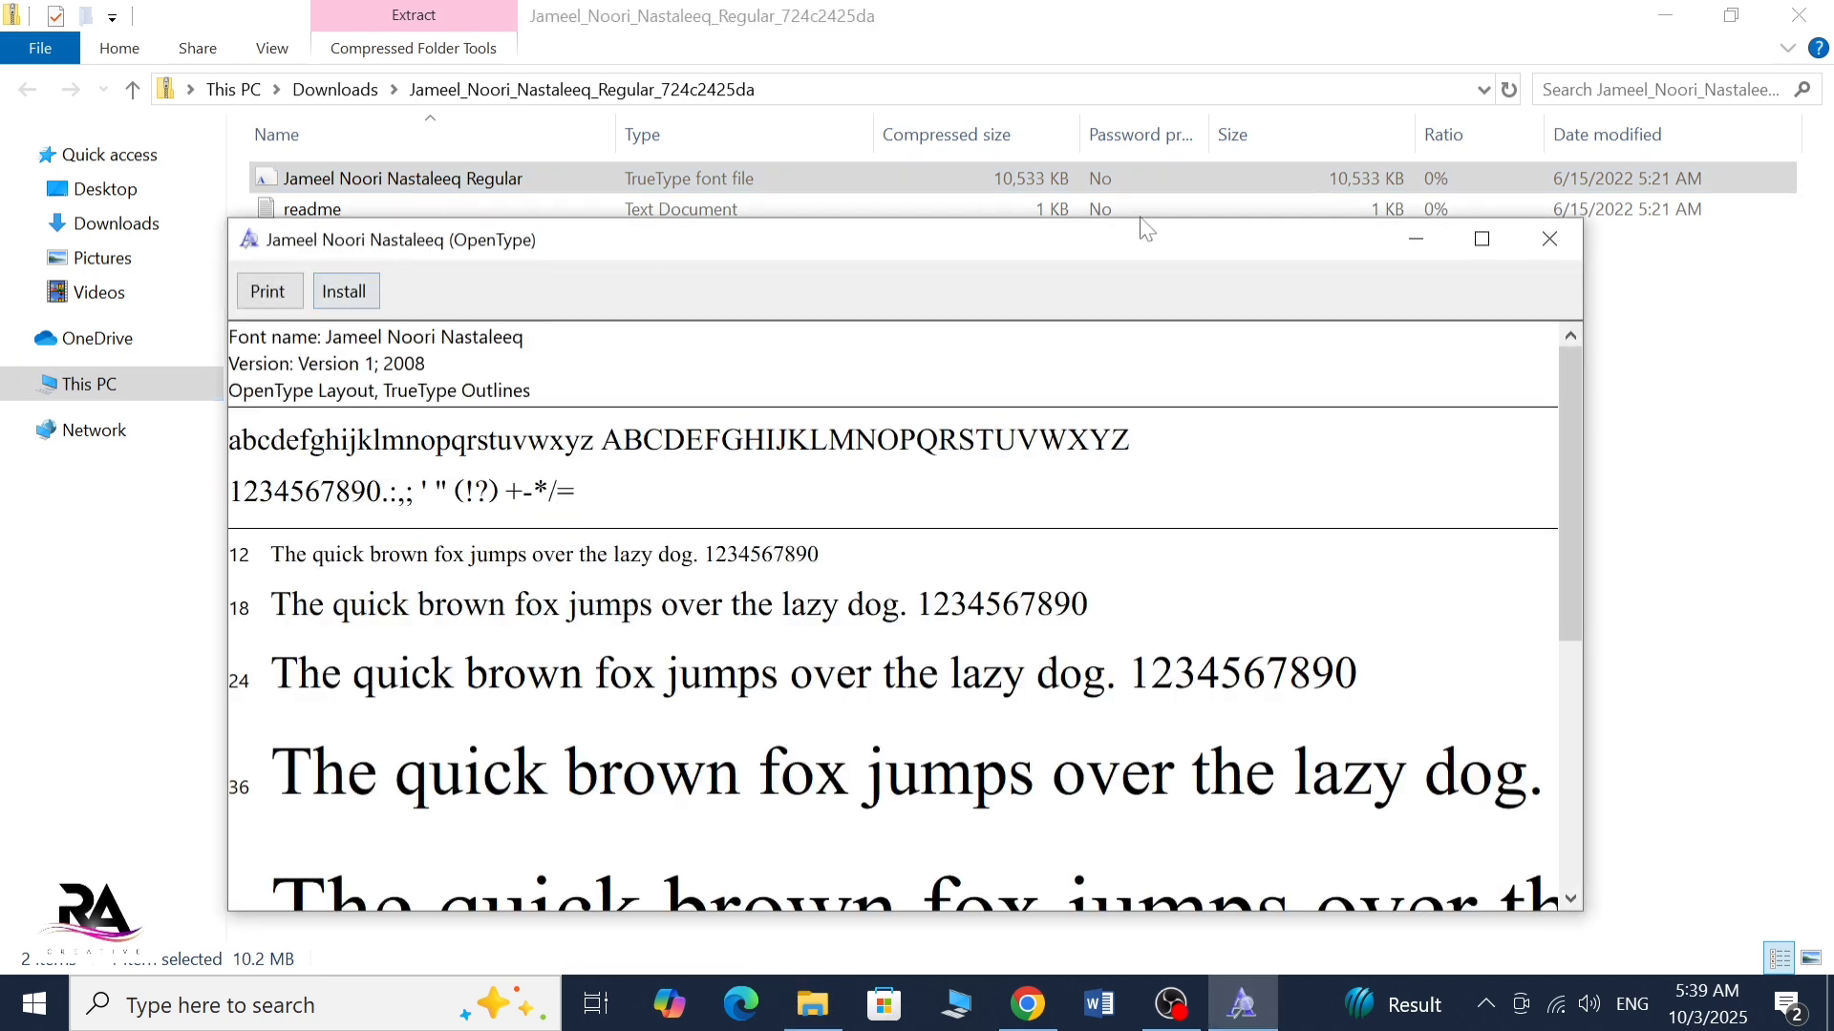
{"action": "left_click", "coordinate": [1551, 239]}
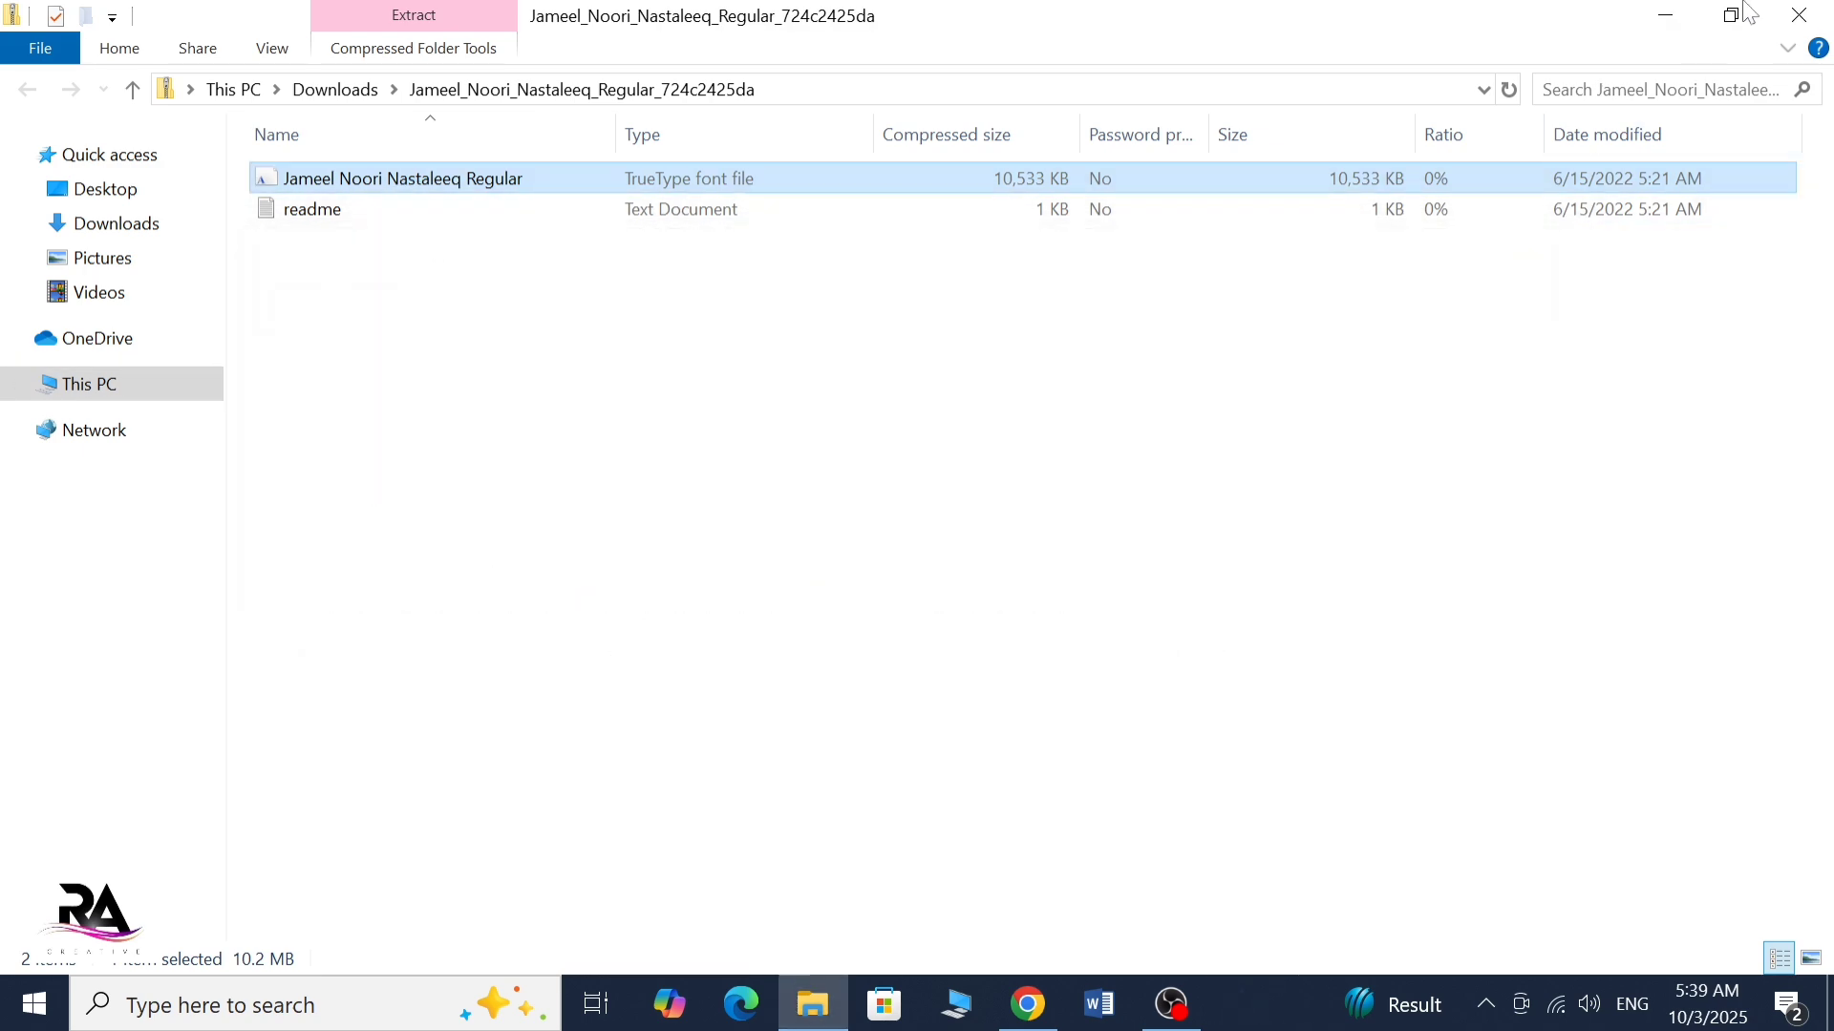
{"action": "left_click", "coordinate": [1820, 13]}
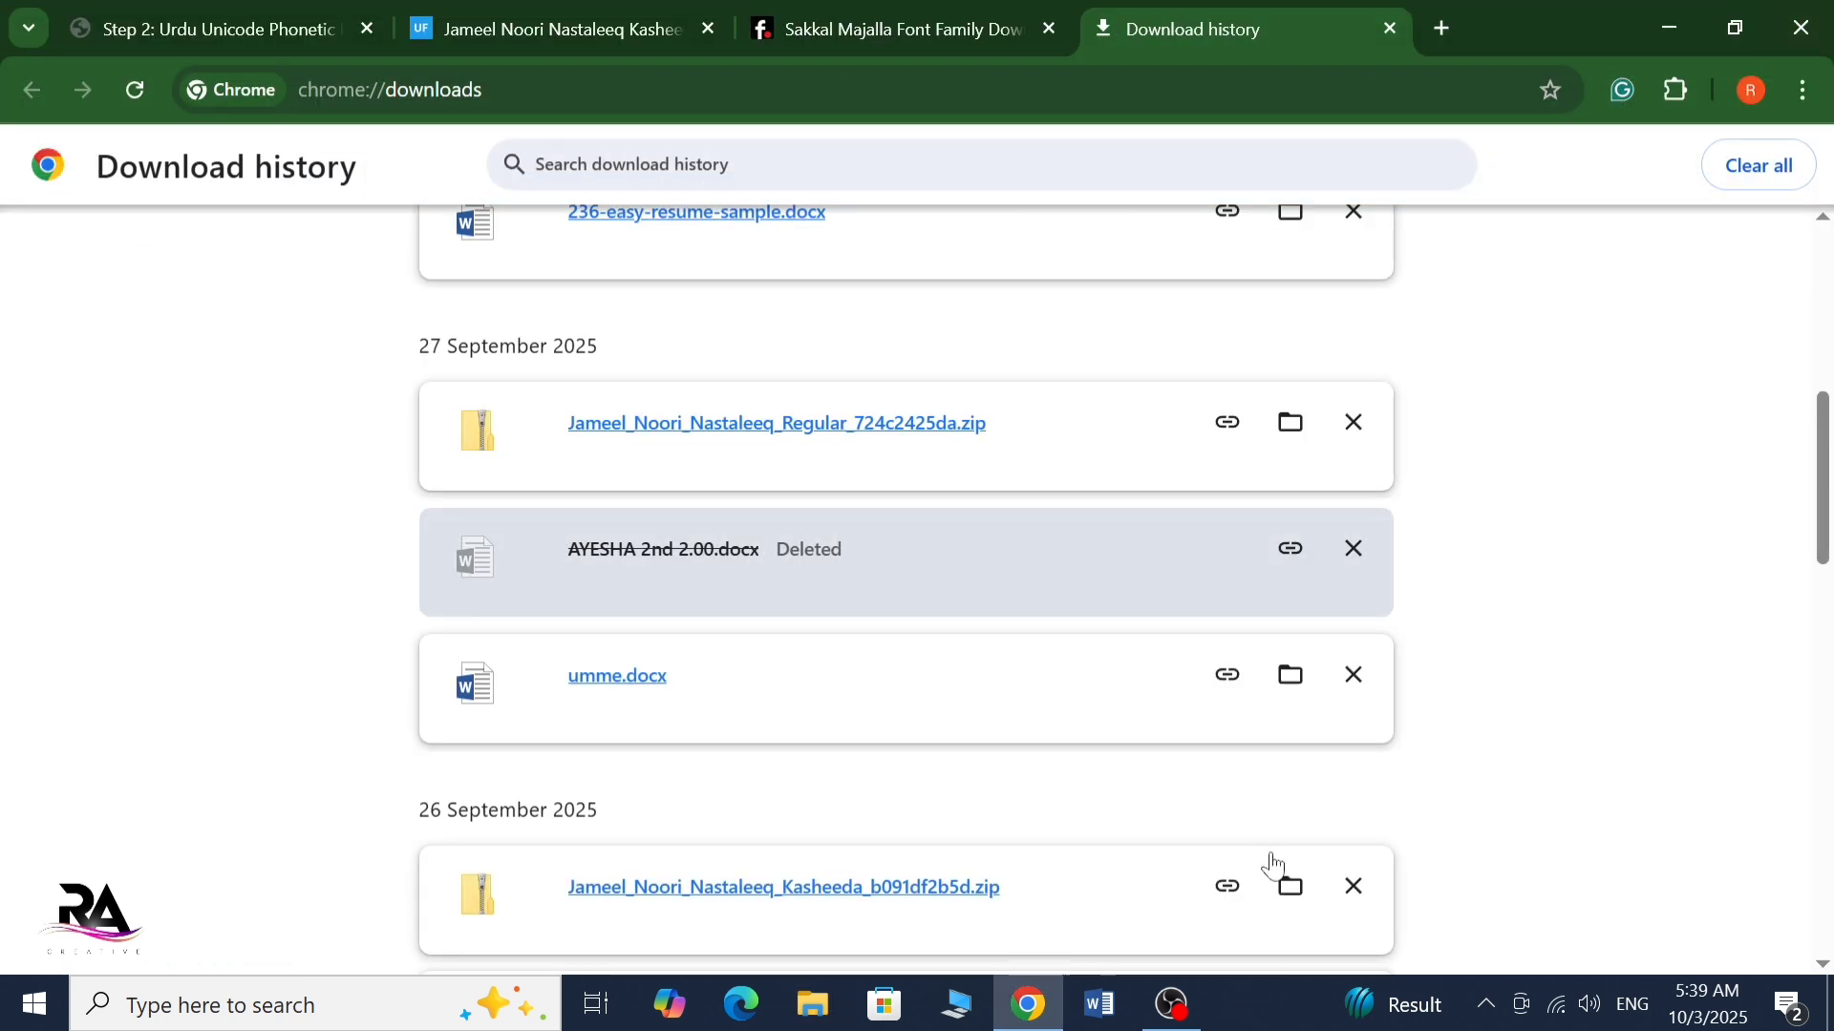
Launch Word and close its start screen without creating a document
{"action": "left_click", "coordinate": [1098, 1005]}
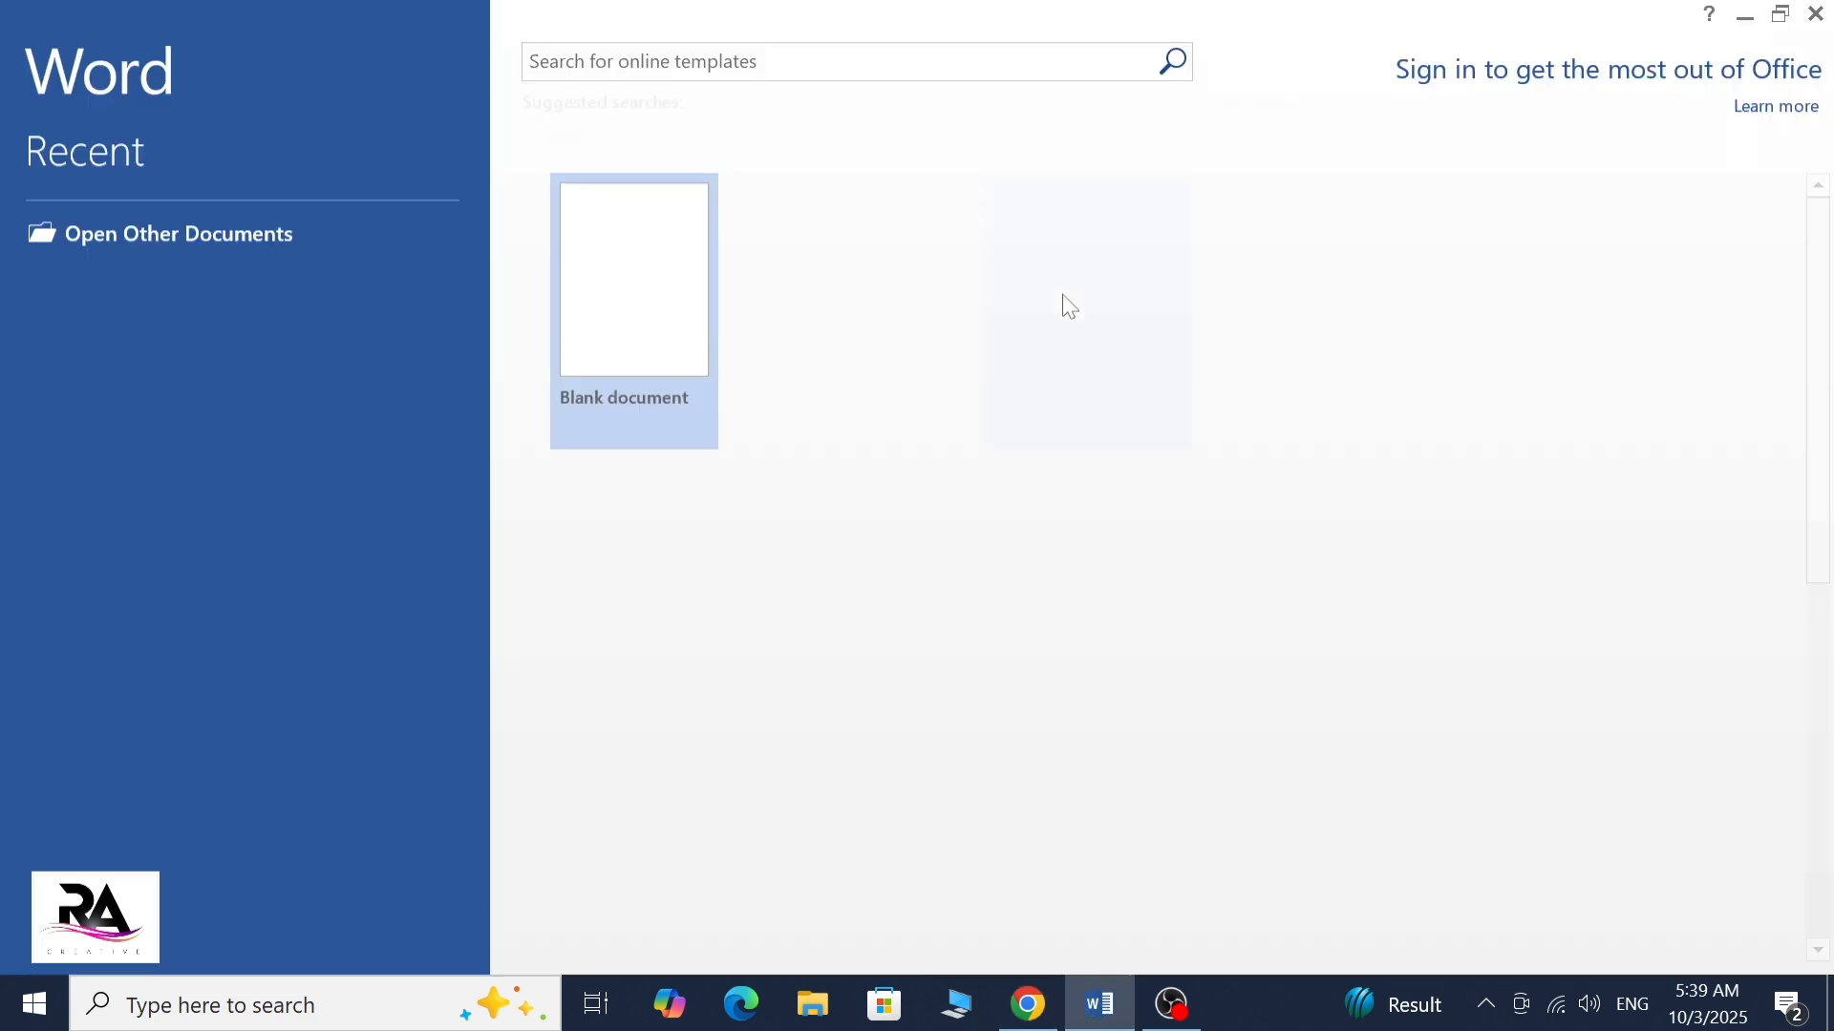
{"action": "left_click", "coordinate": [1812, 11]}
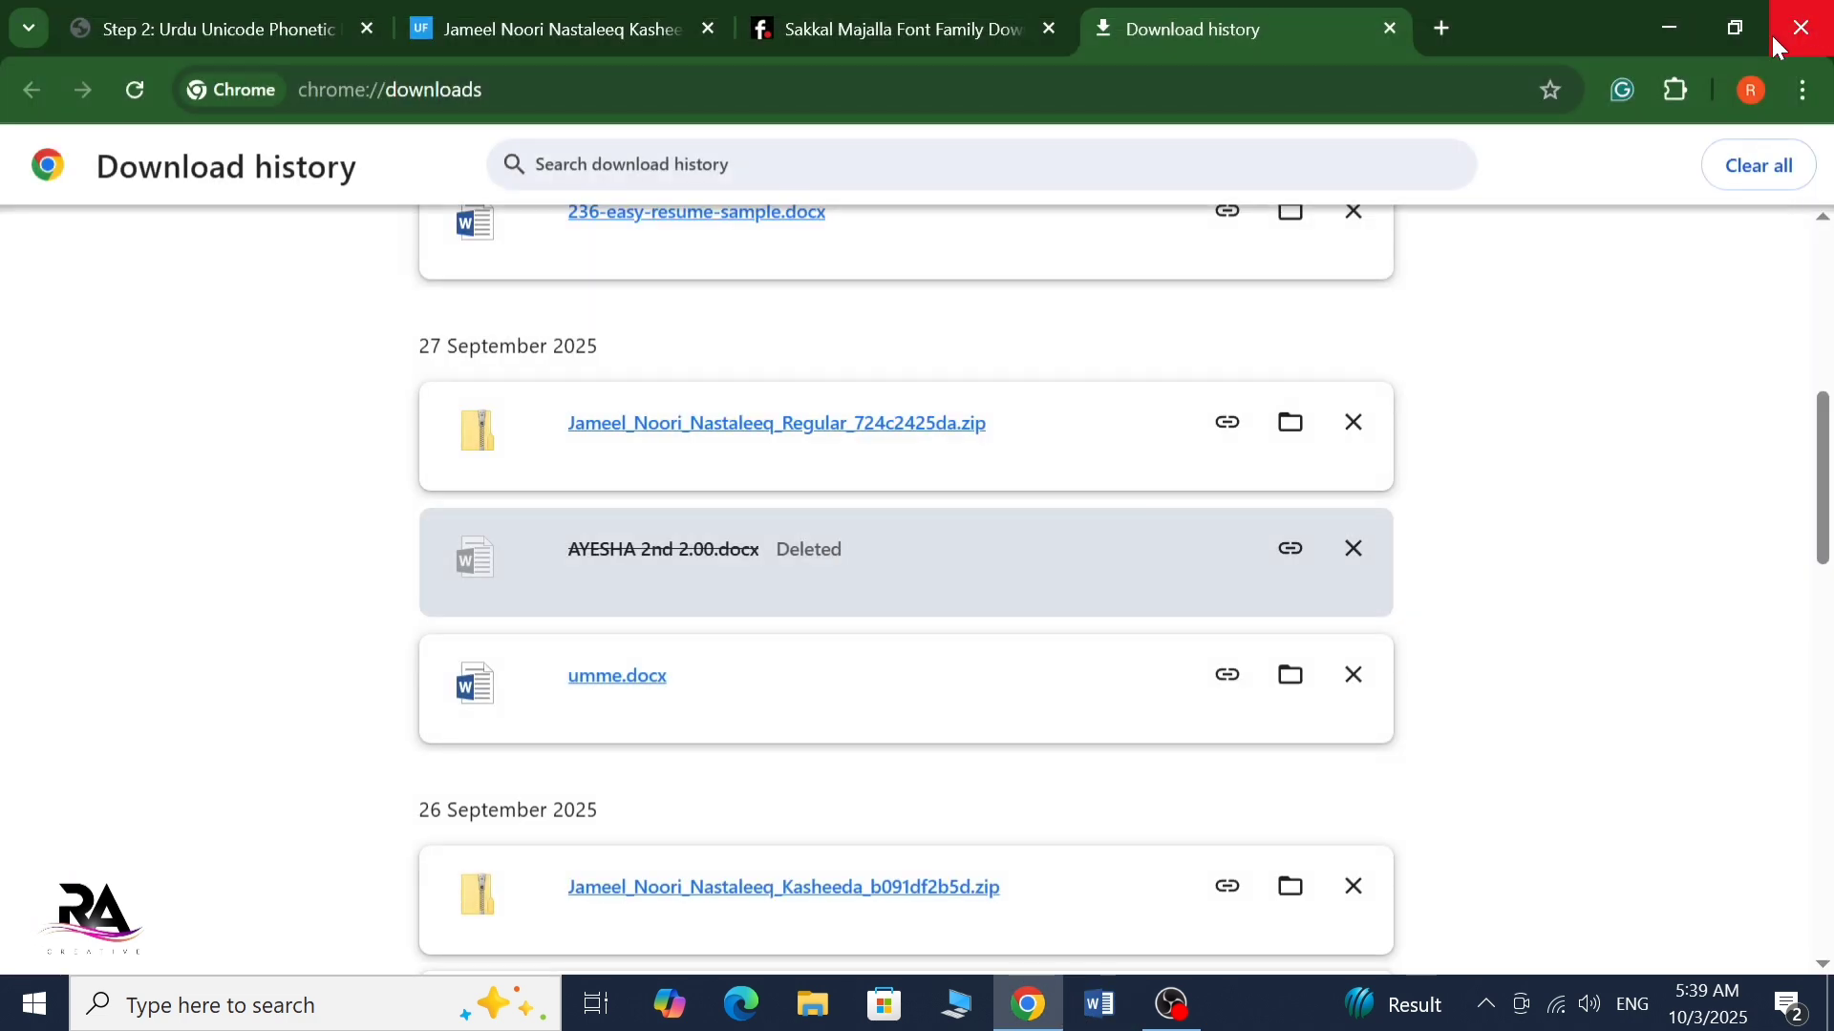
Minimize the browser and open the Word document AR from the desktop
{"action": "left_click", "coordinate": [1669, 26]}
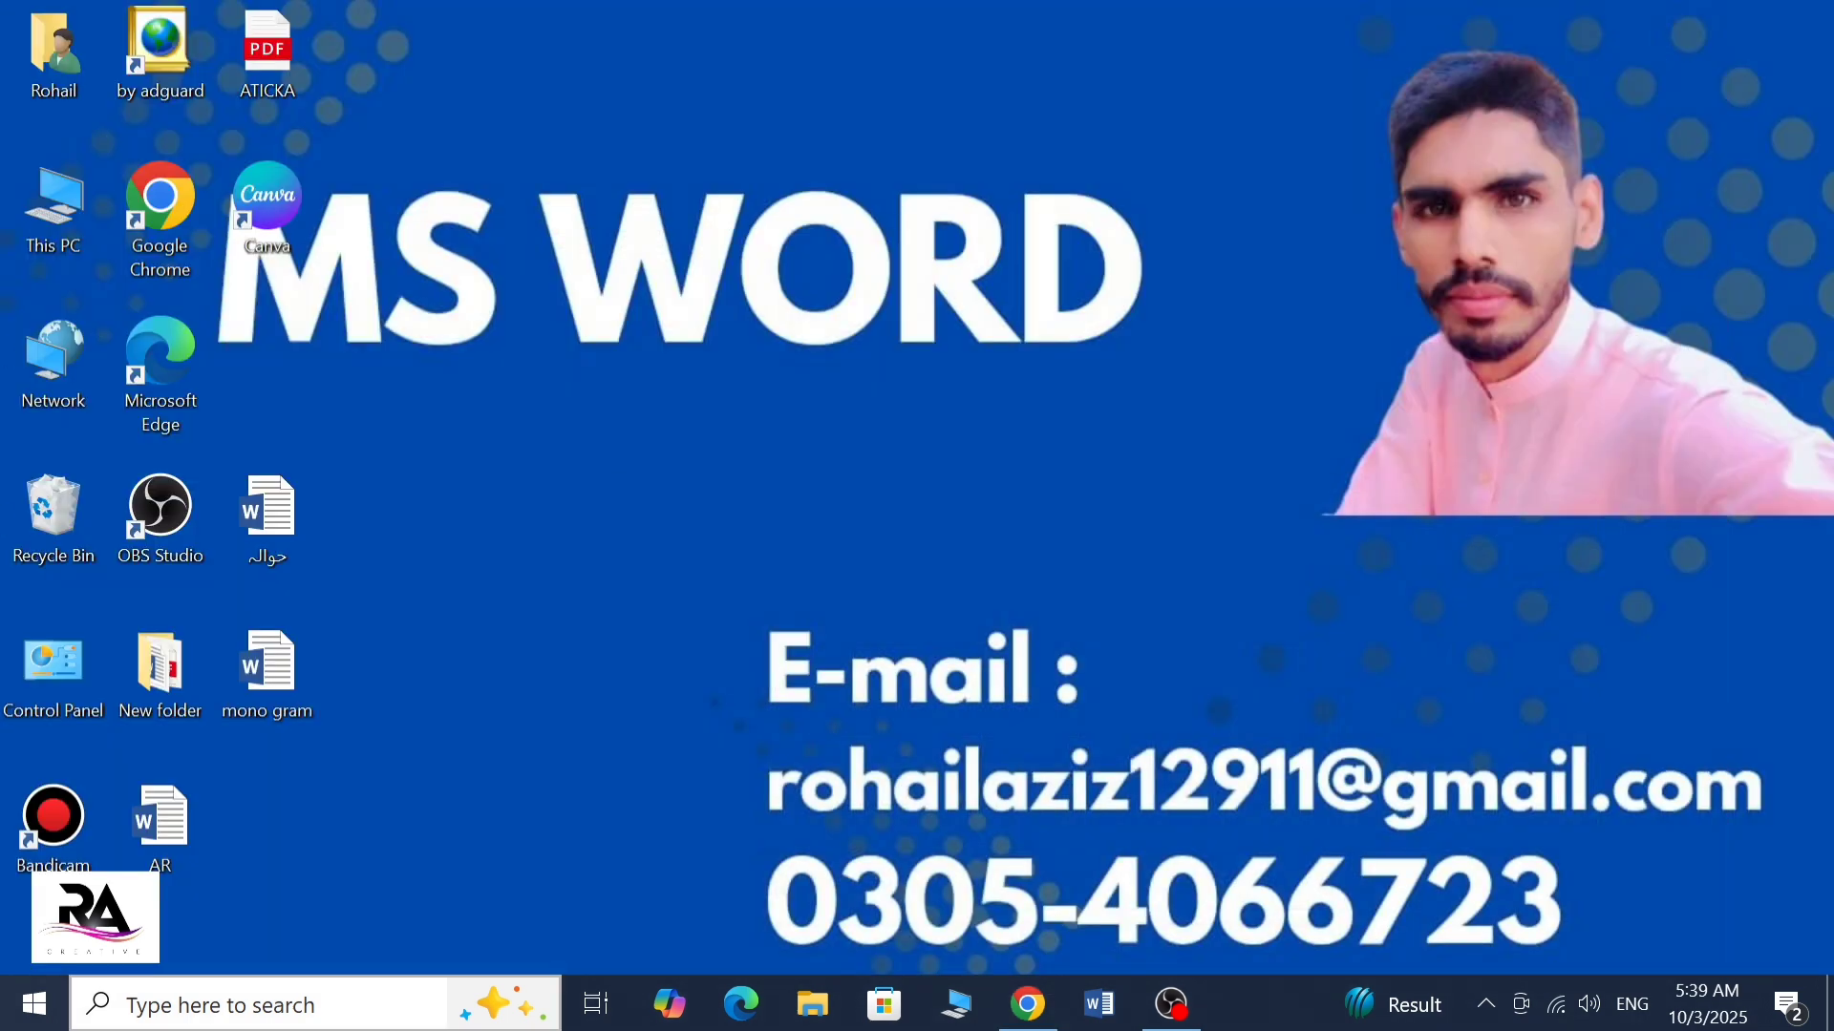
{"action": "left_click", "coordinate": [169, 827]}
{"action": "double_click", "coordinate": [168, 827]}
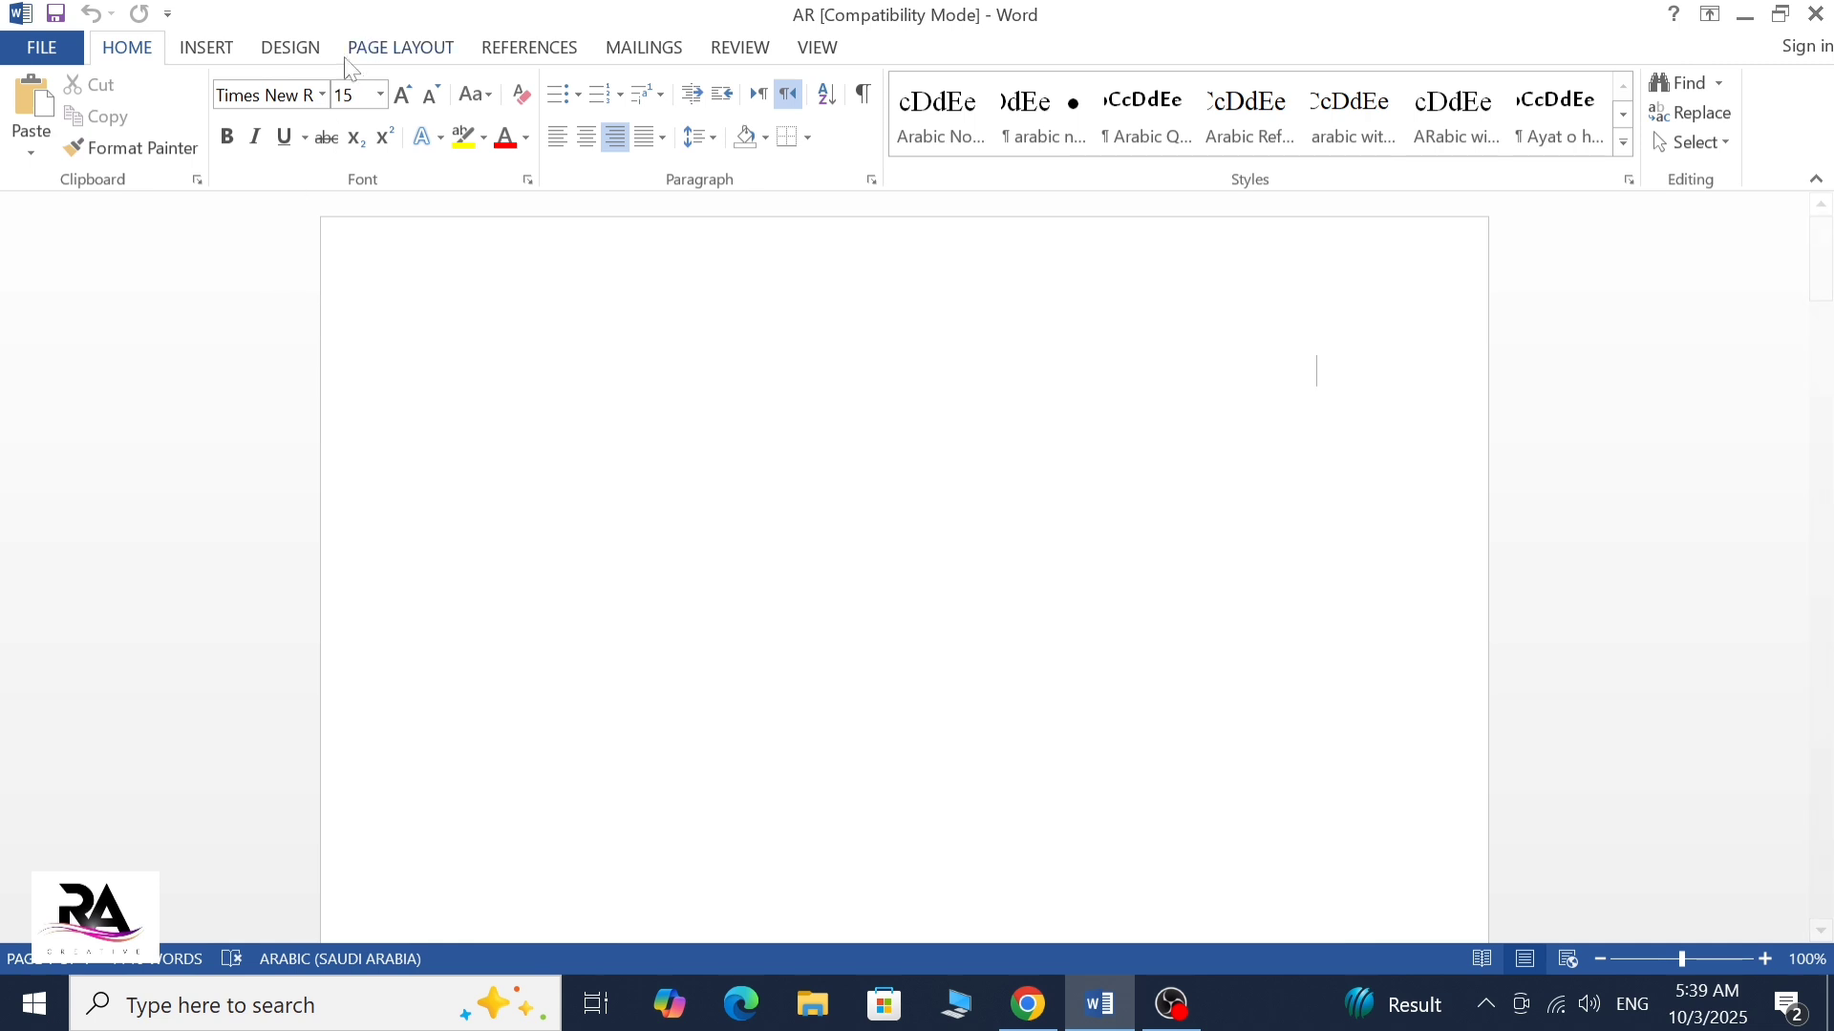
Set the document's font to Jameel Noori Nastaleeq at the start of the blank page
{"action": "left_click", "coordinate": [322, 94]}
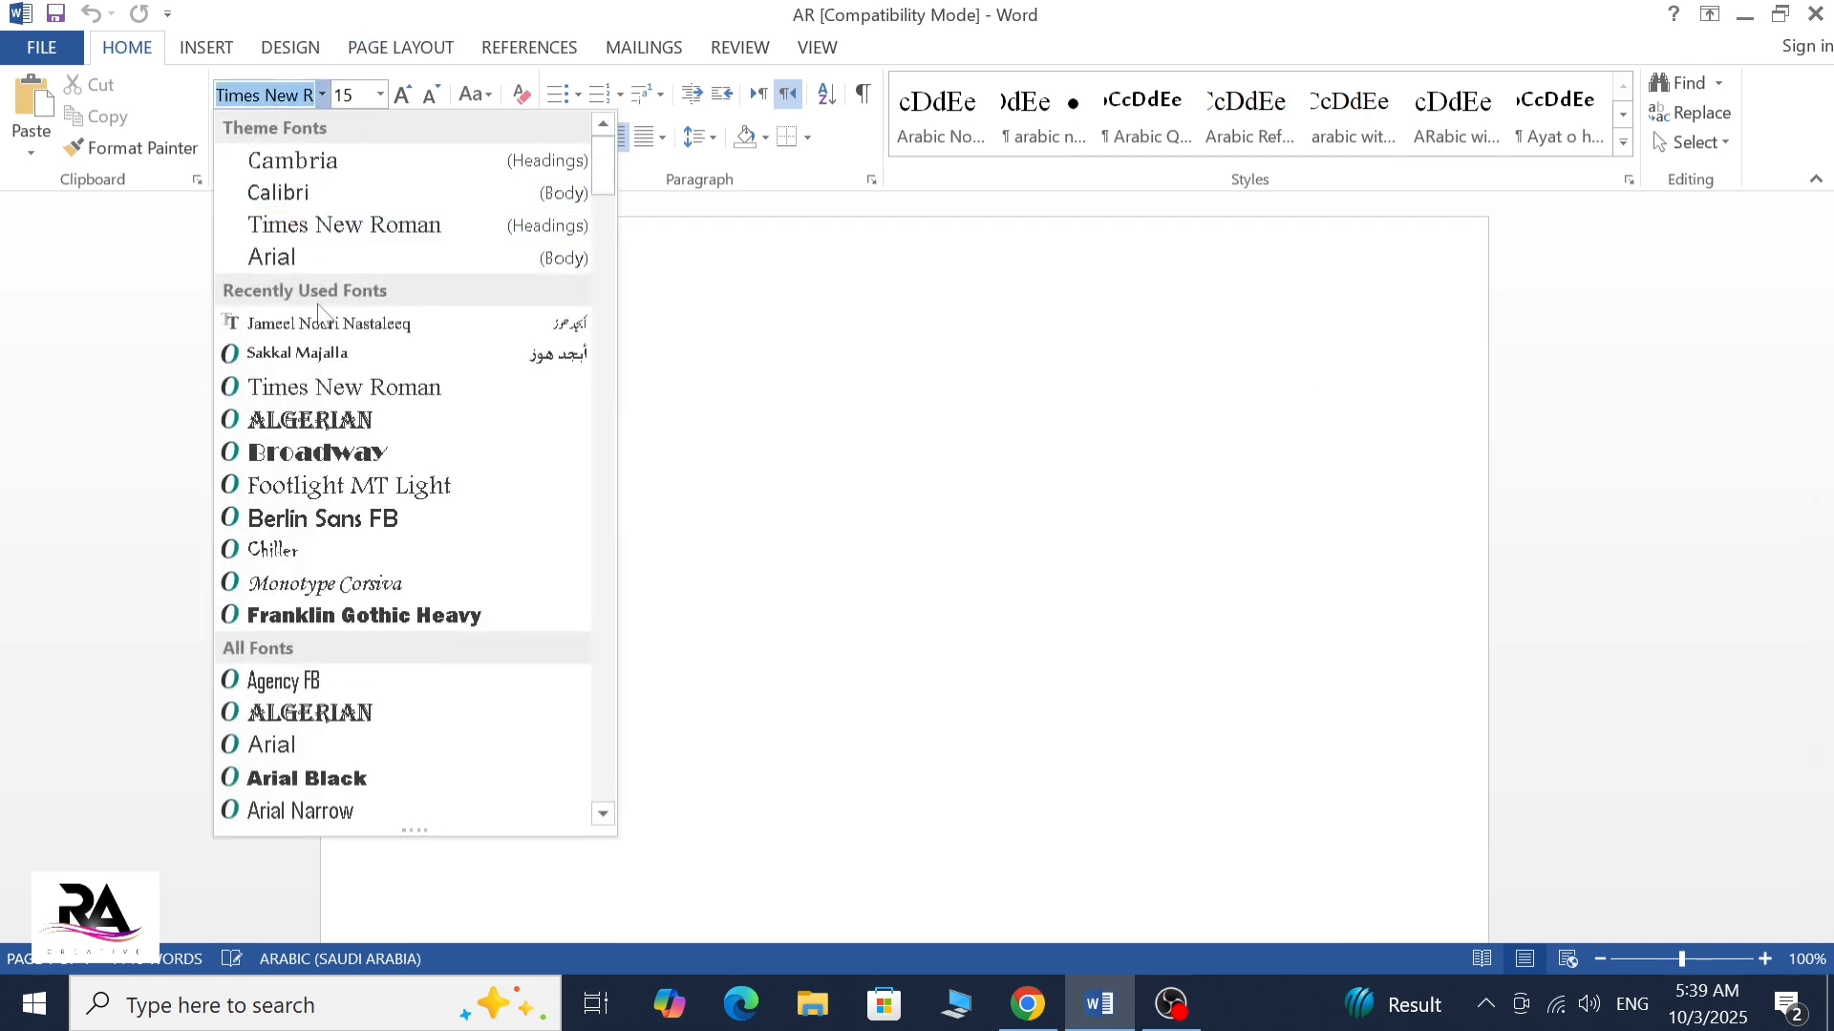
{"action": "key", "text": "Escape"}
{"action": "key", "text": "Escape"}
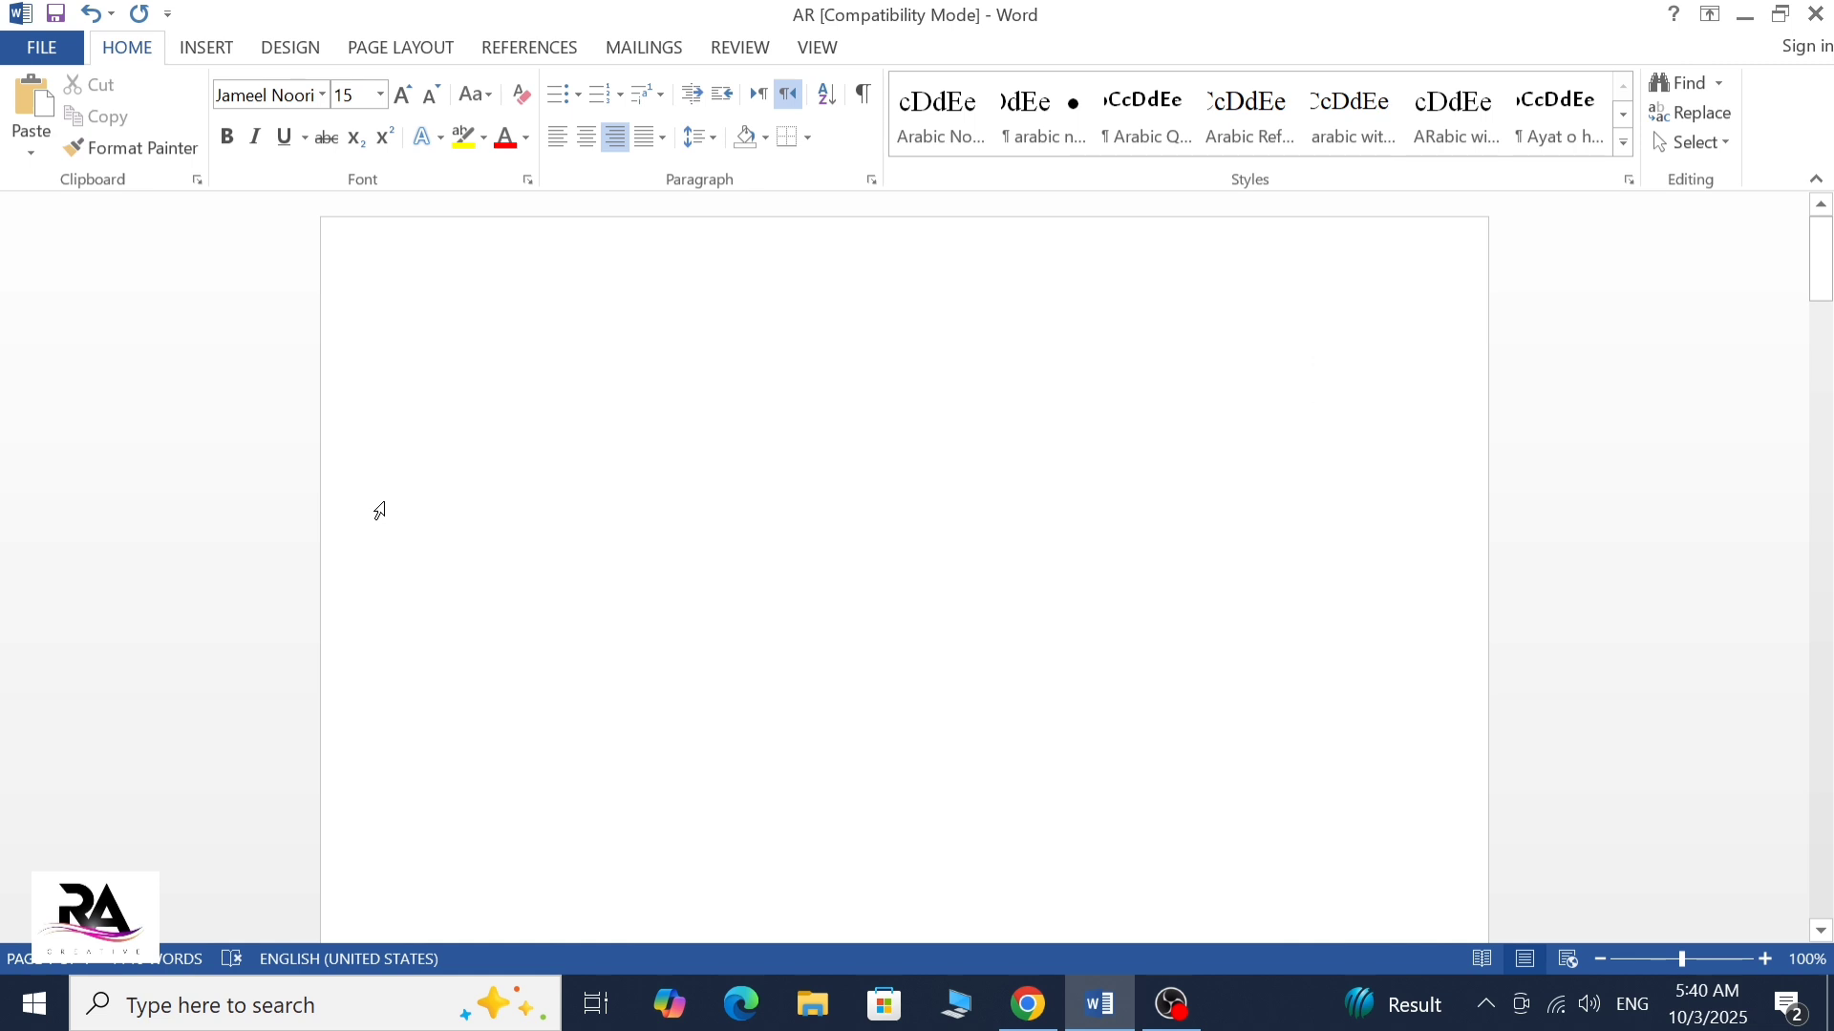
Enter the test word "Auzhar" with the English keyboard and switch the input language to Urdu (Pakistan), Urdu Phonetic 1.0
{"action": "type", "text": "au"}
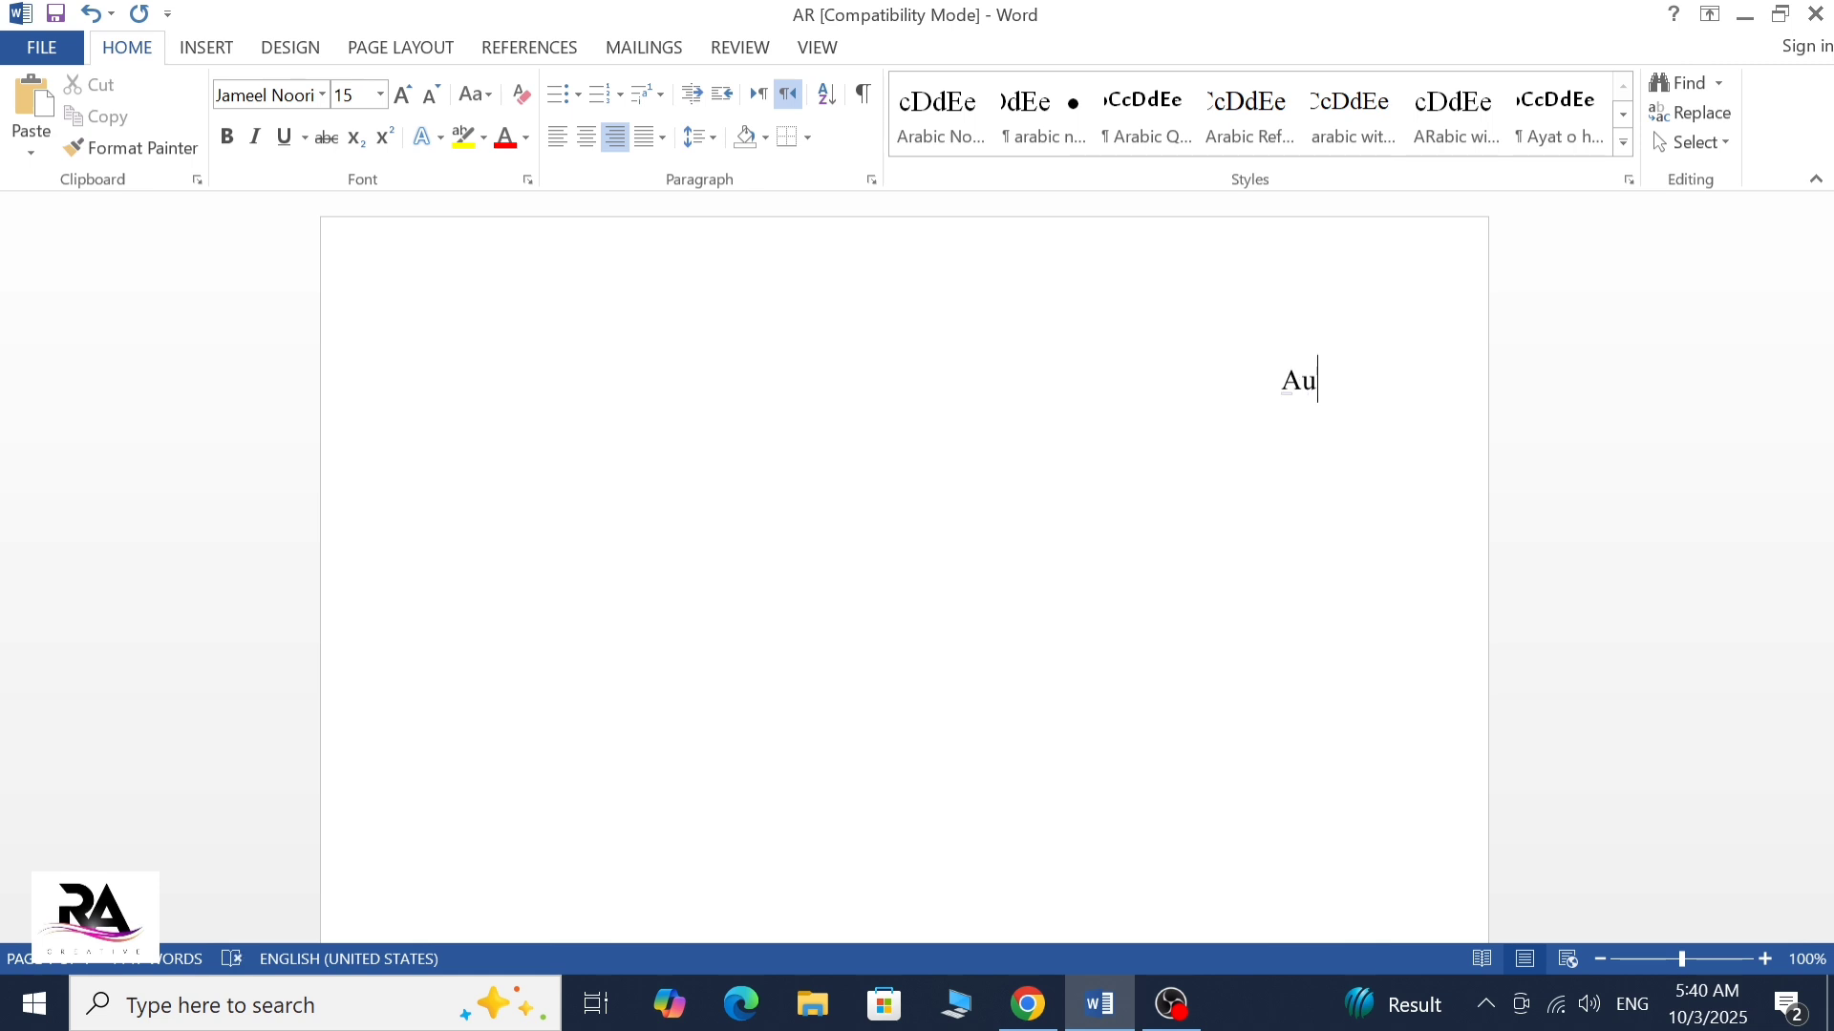
{"action": "type", "text": "zhar"}
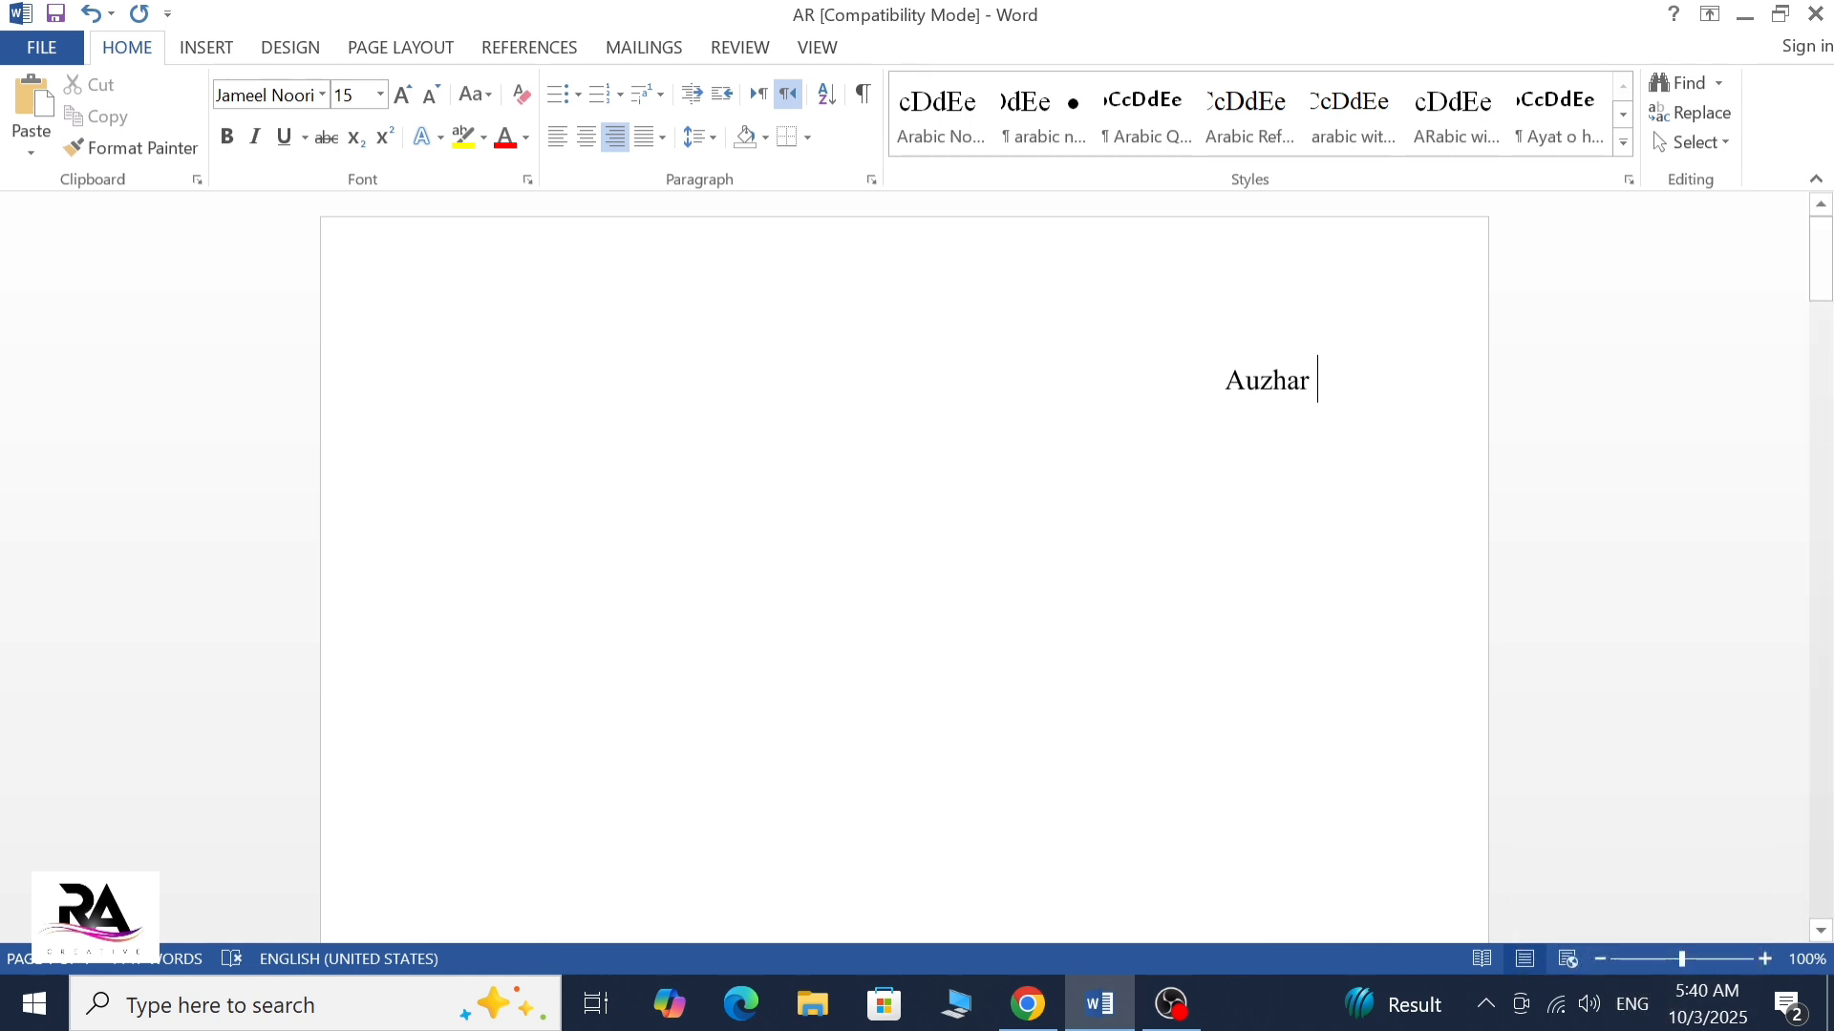
{"action": "key", "text": "alt+shift"}
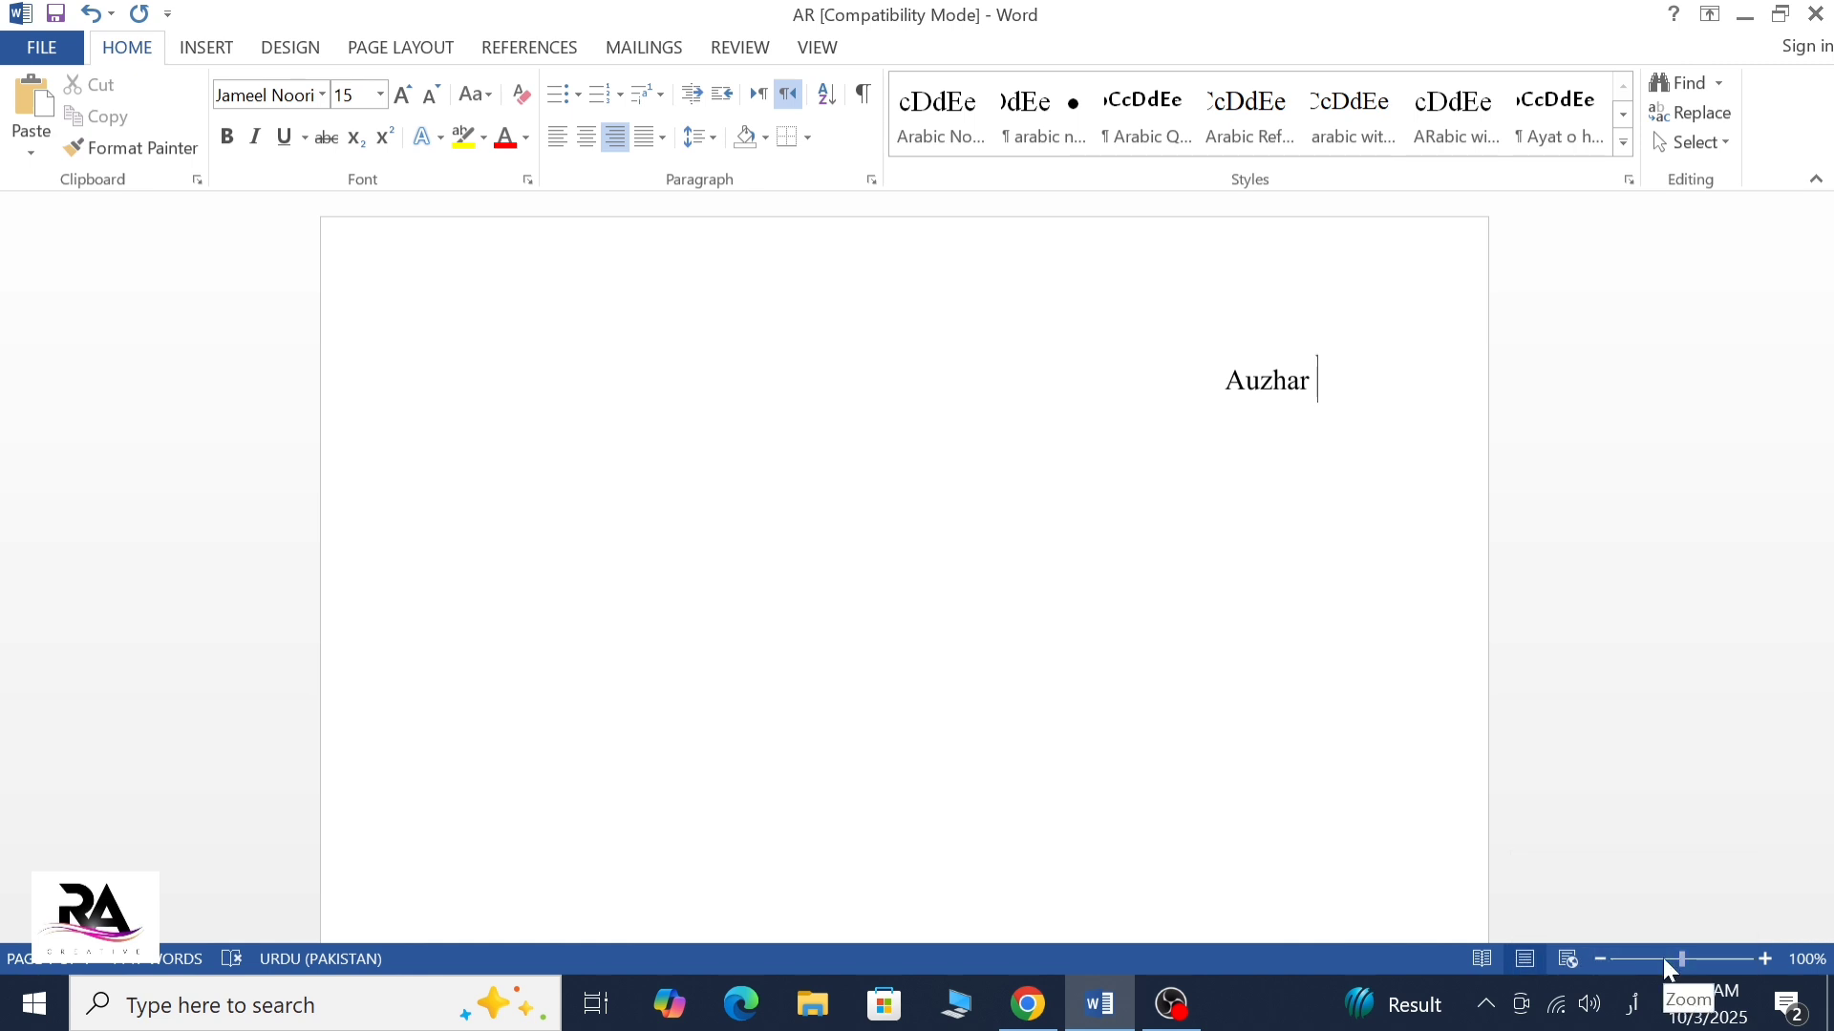
{"action": "left_click", "coordinate": [1633, 1008]}
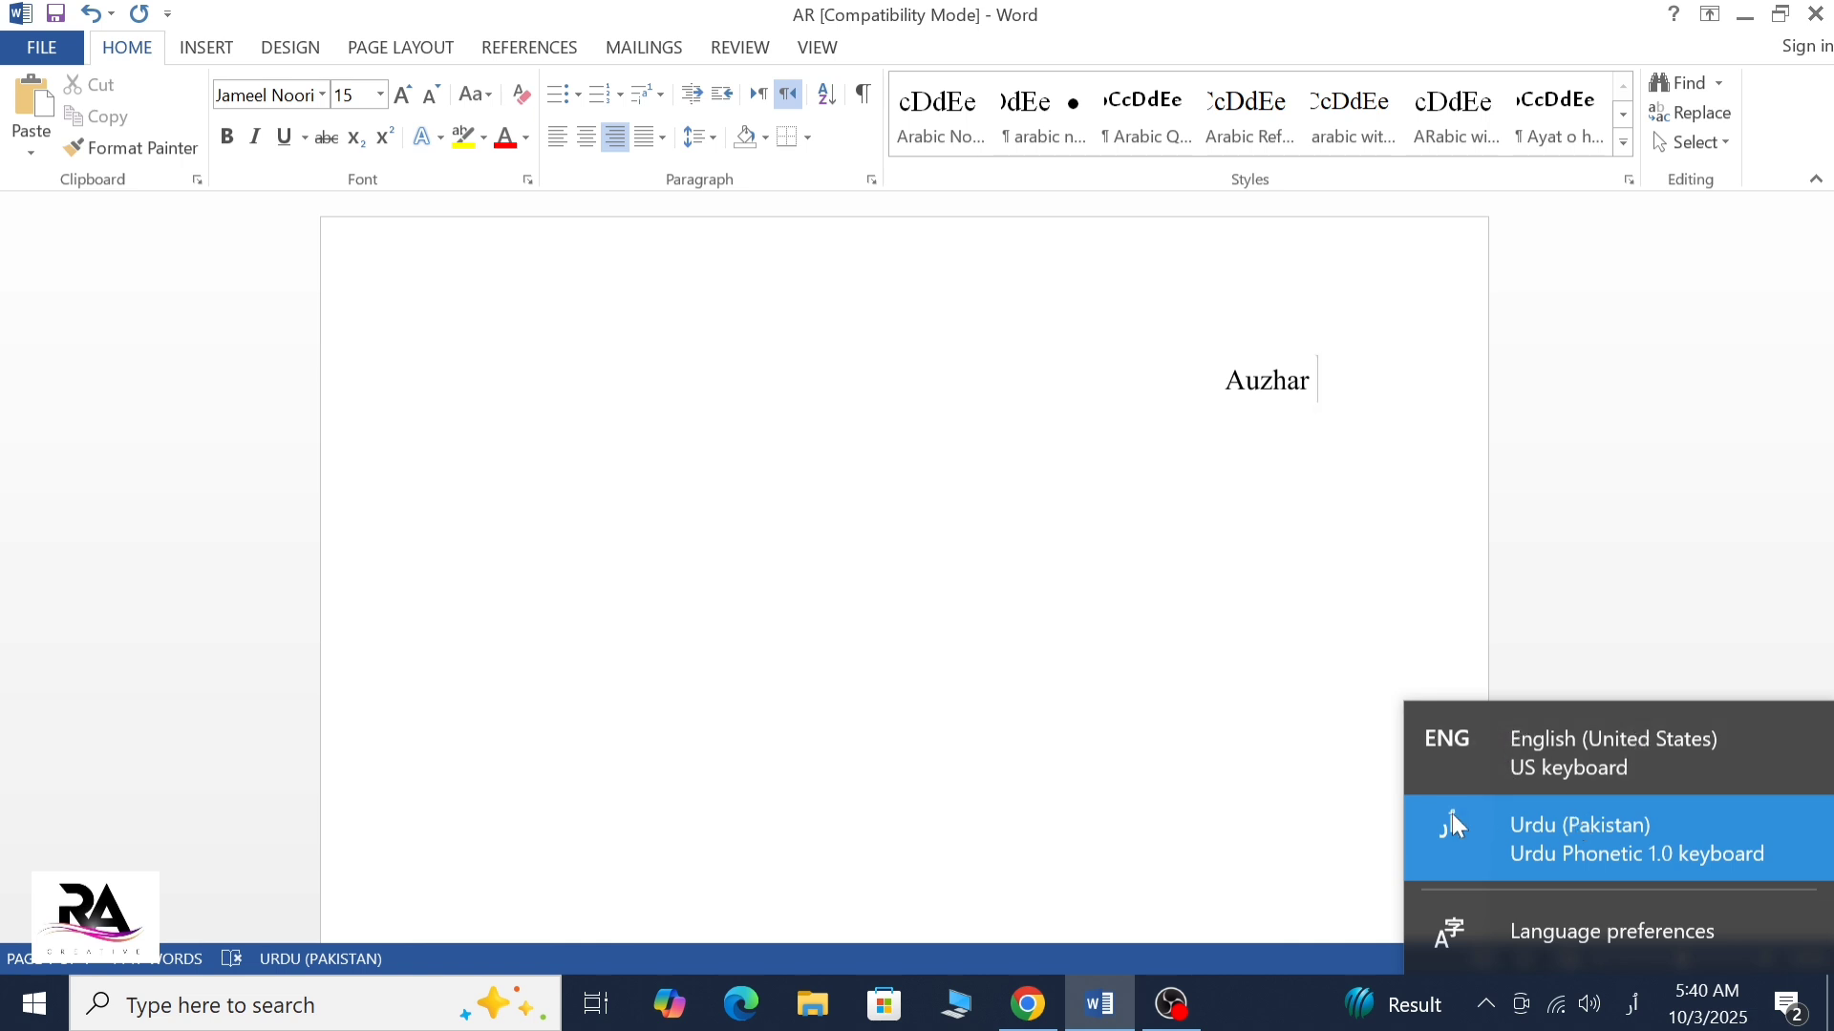
{"action": "left_click", "coordinate": [1604, 562]}
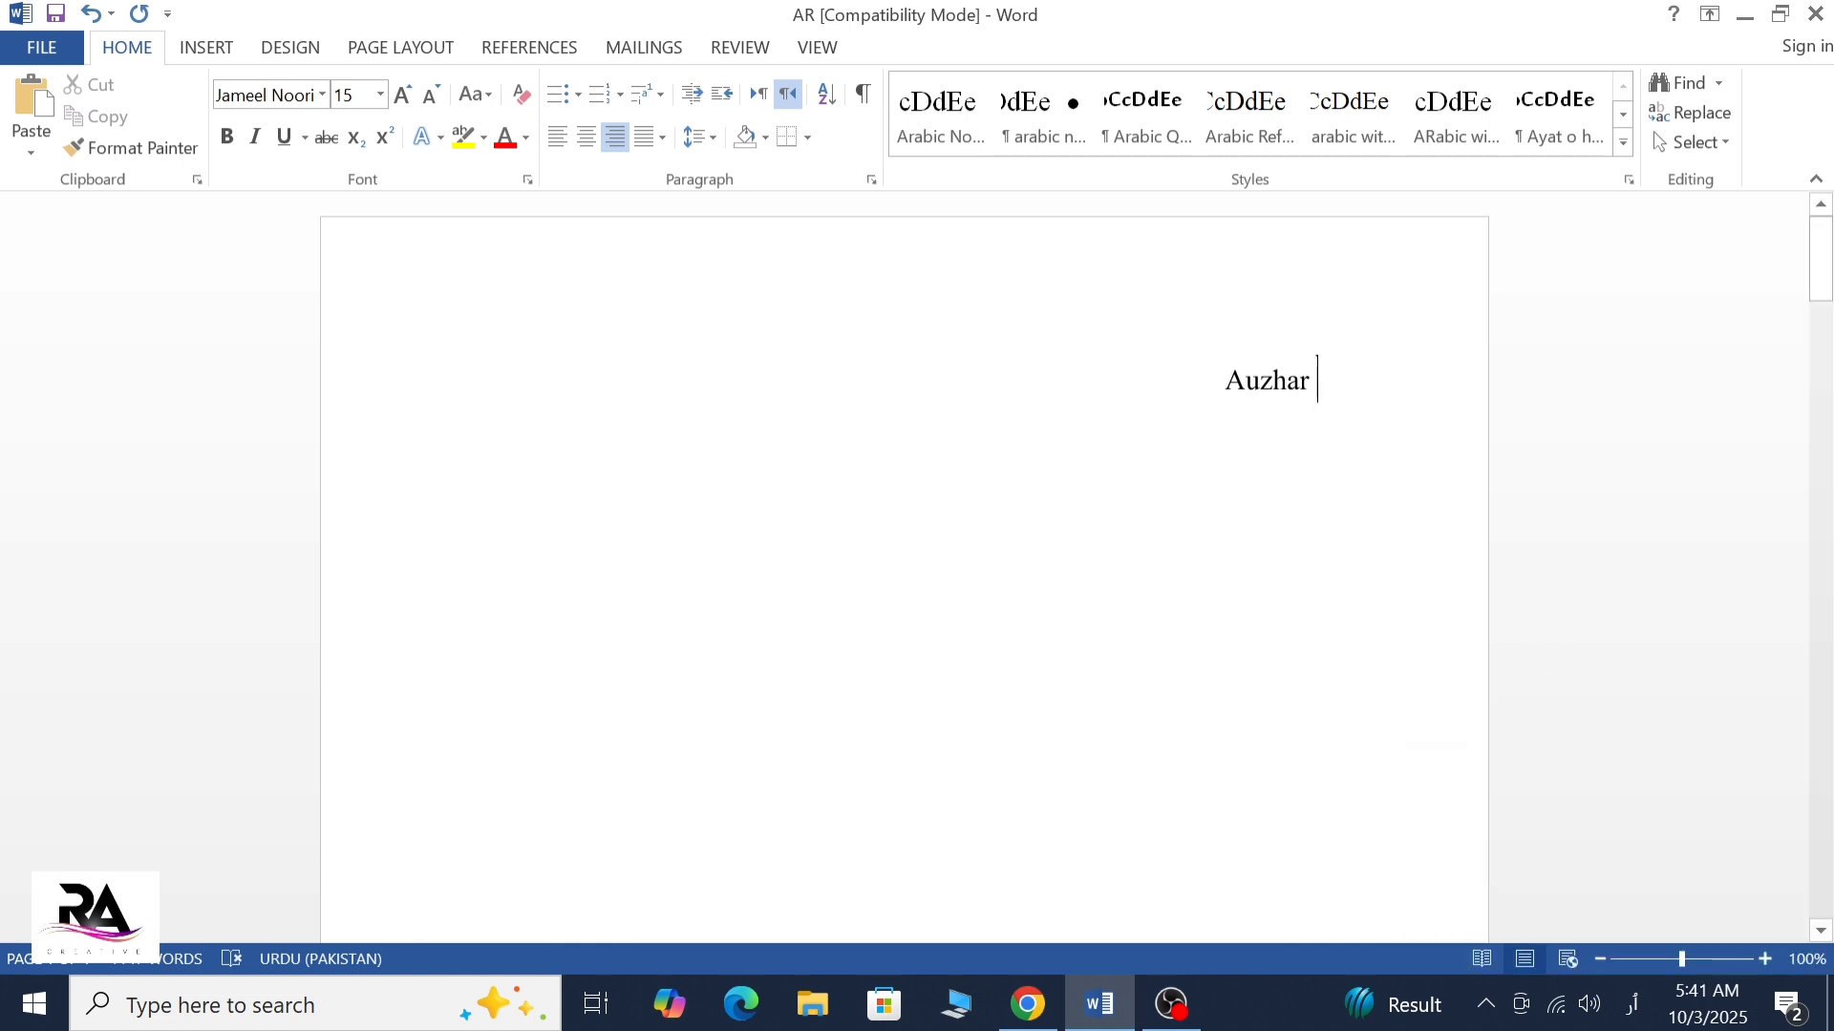
{"action": "key", "text": "alt+shift"}
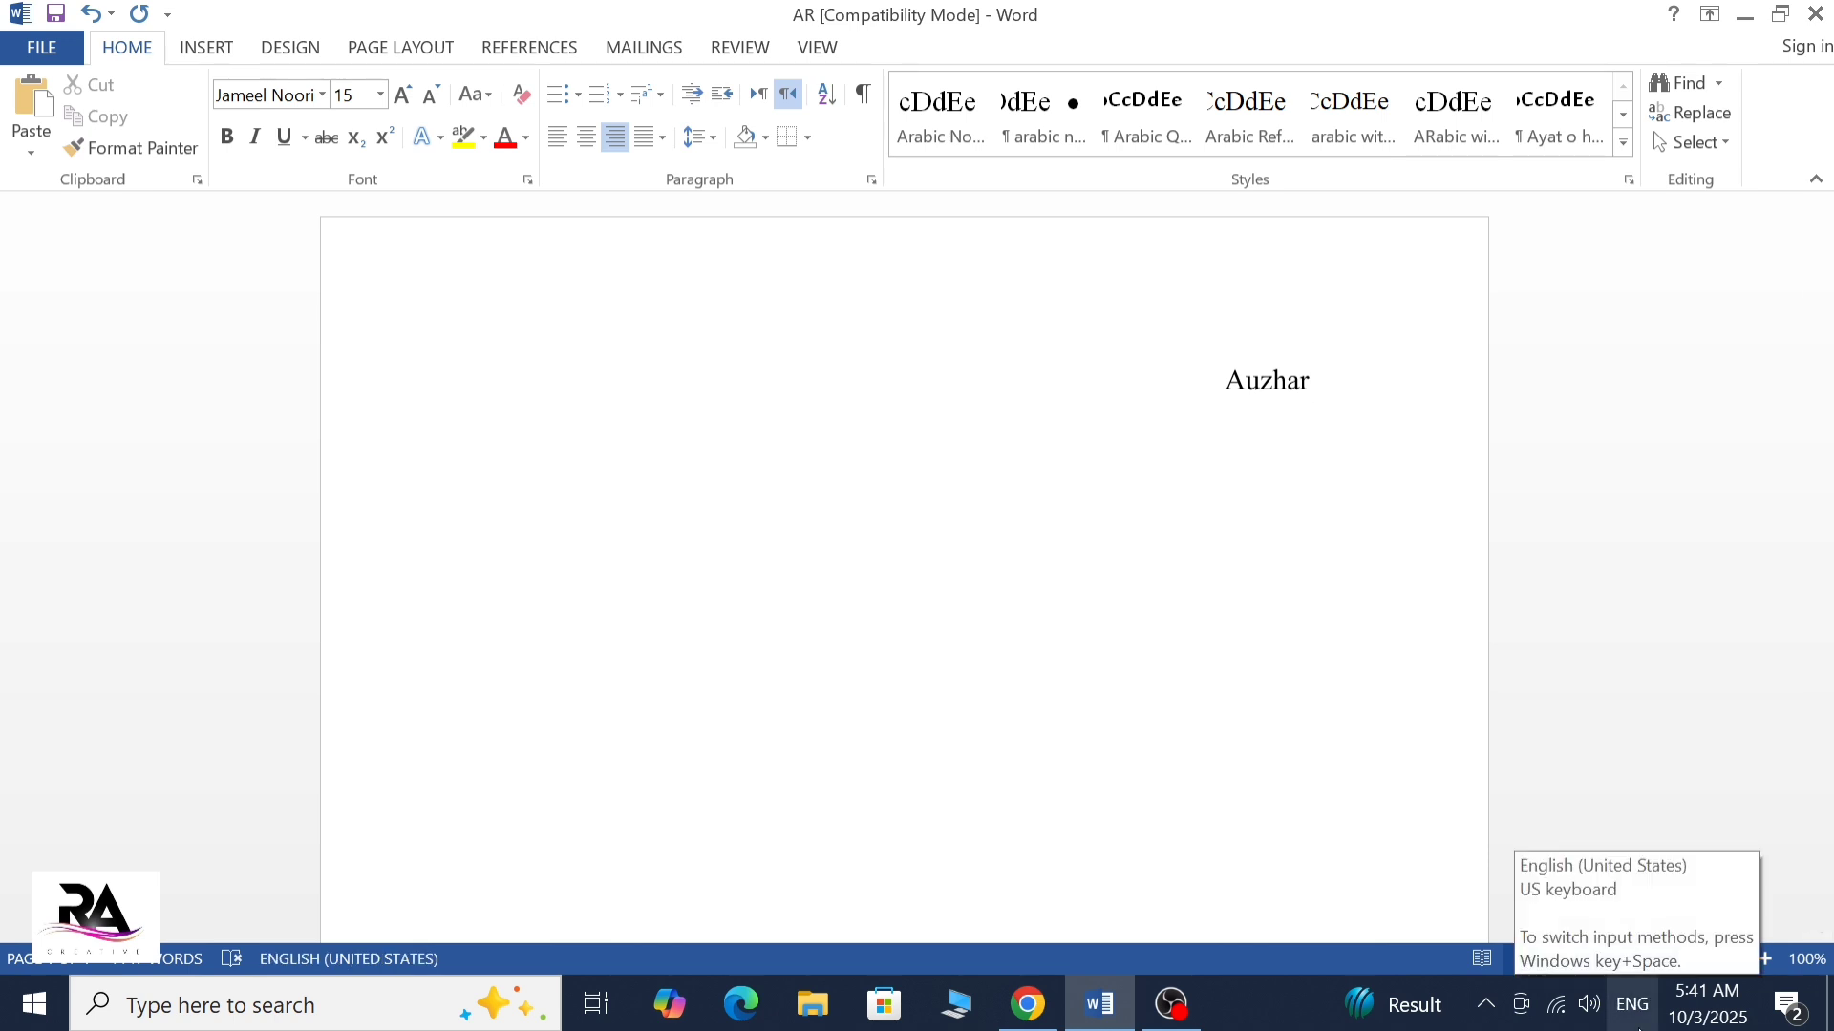
{"action": "key", "text": "alt+shift"}
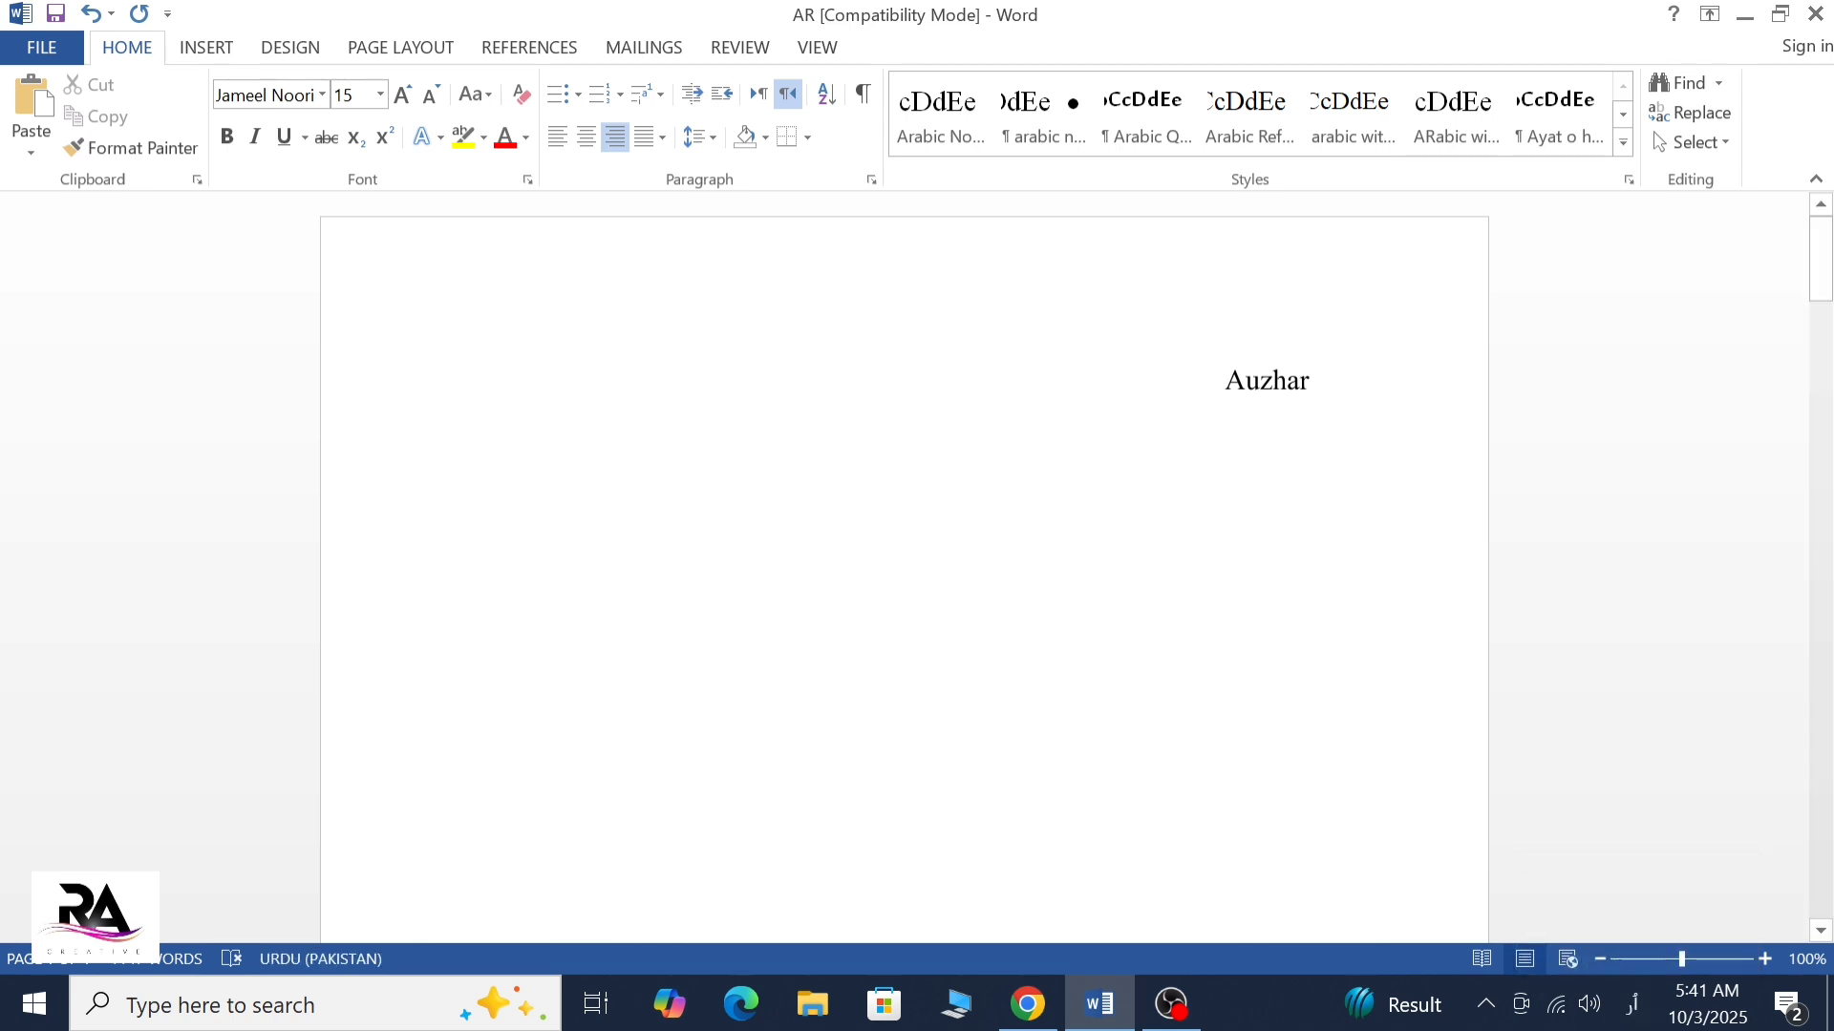
Replace the word "Auzhar" with the Urdu heading "اظہار تشکر"
{"action": "key", "text": "BackSpace"}
{"action": "key", "text": "BackSpace"}
{"action": "key", "text": "BackSpace"}
{"action": "key", "text": "BackSpace"}
{"action": "key", "text": "BackSpace"}
{"action": "key", "text": "BackSpace"}
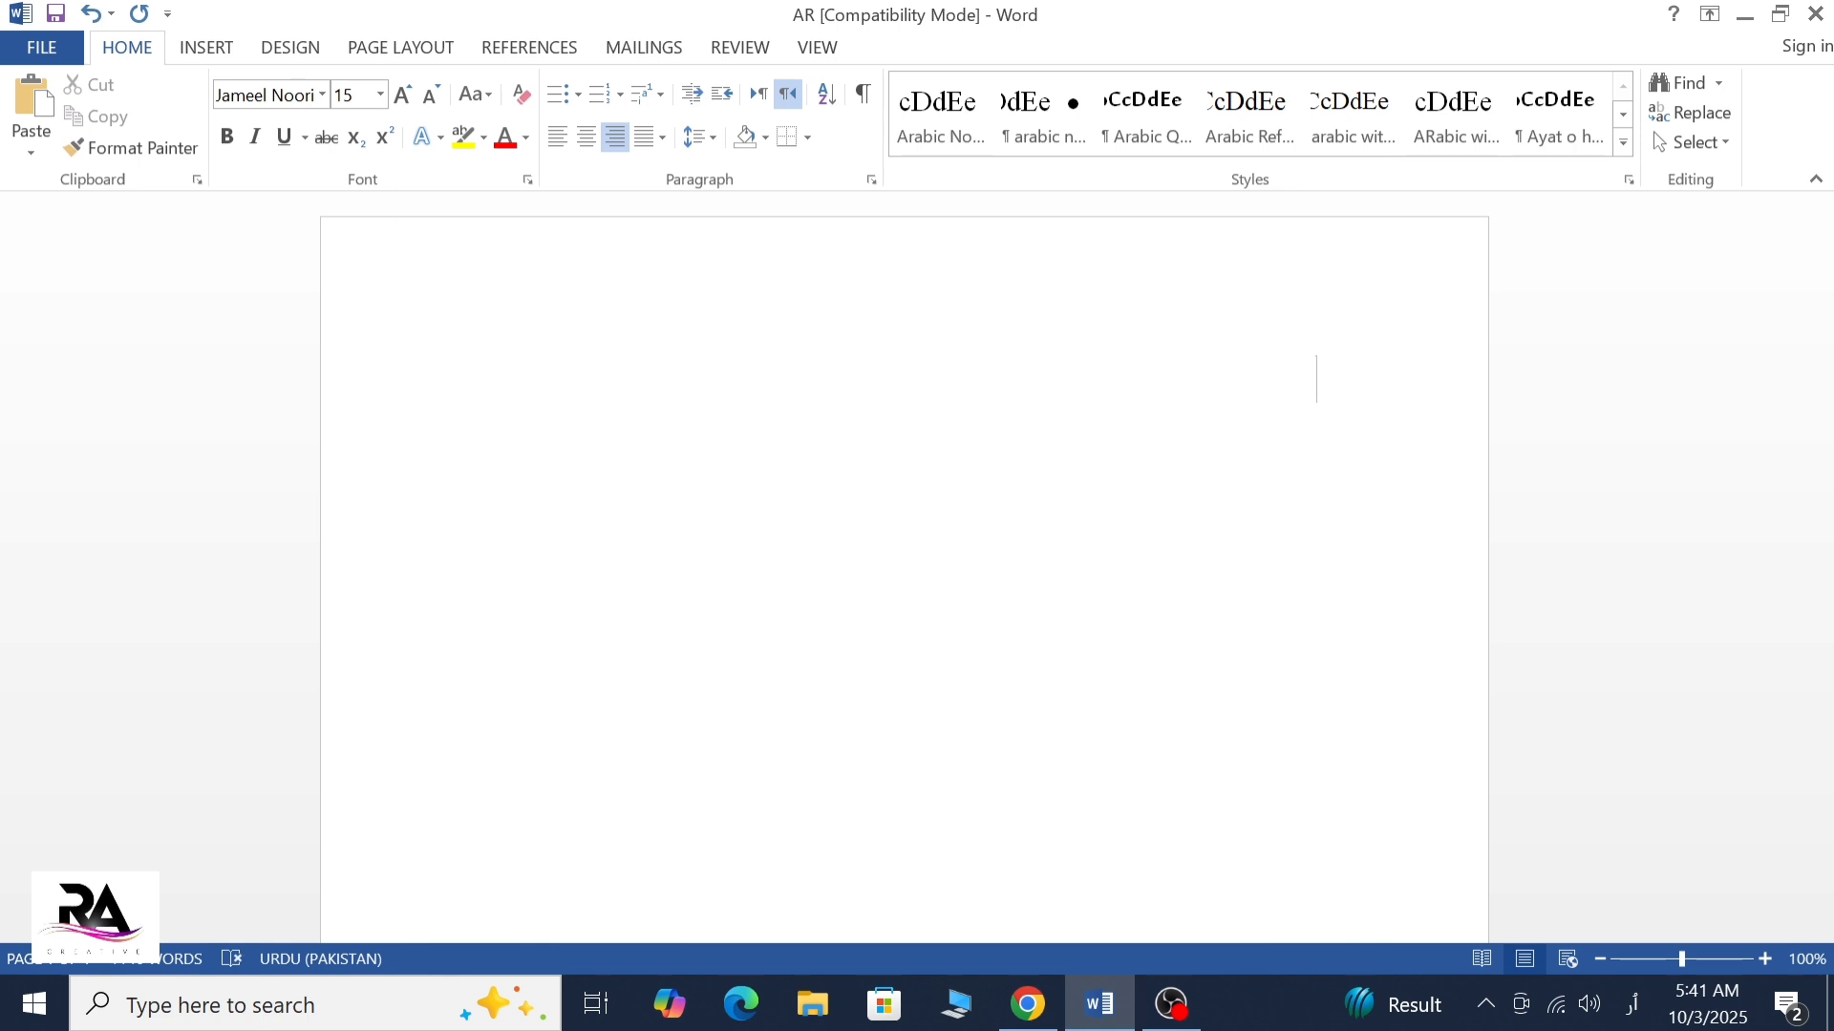
{"action": "key", "text": "alt+shift"}
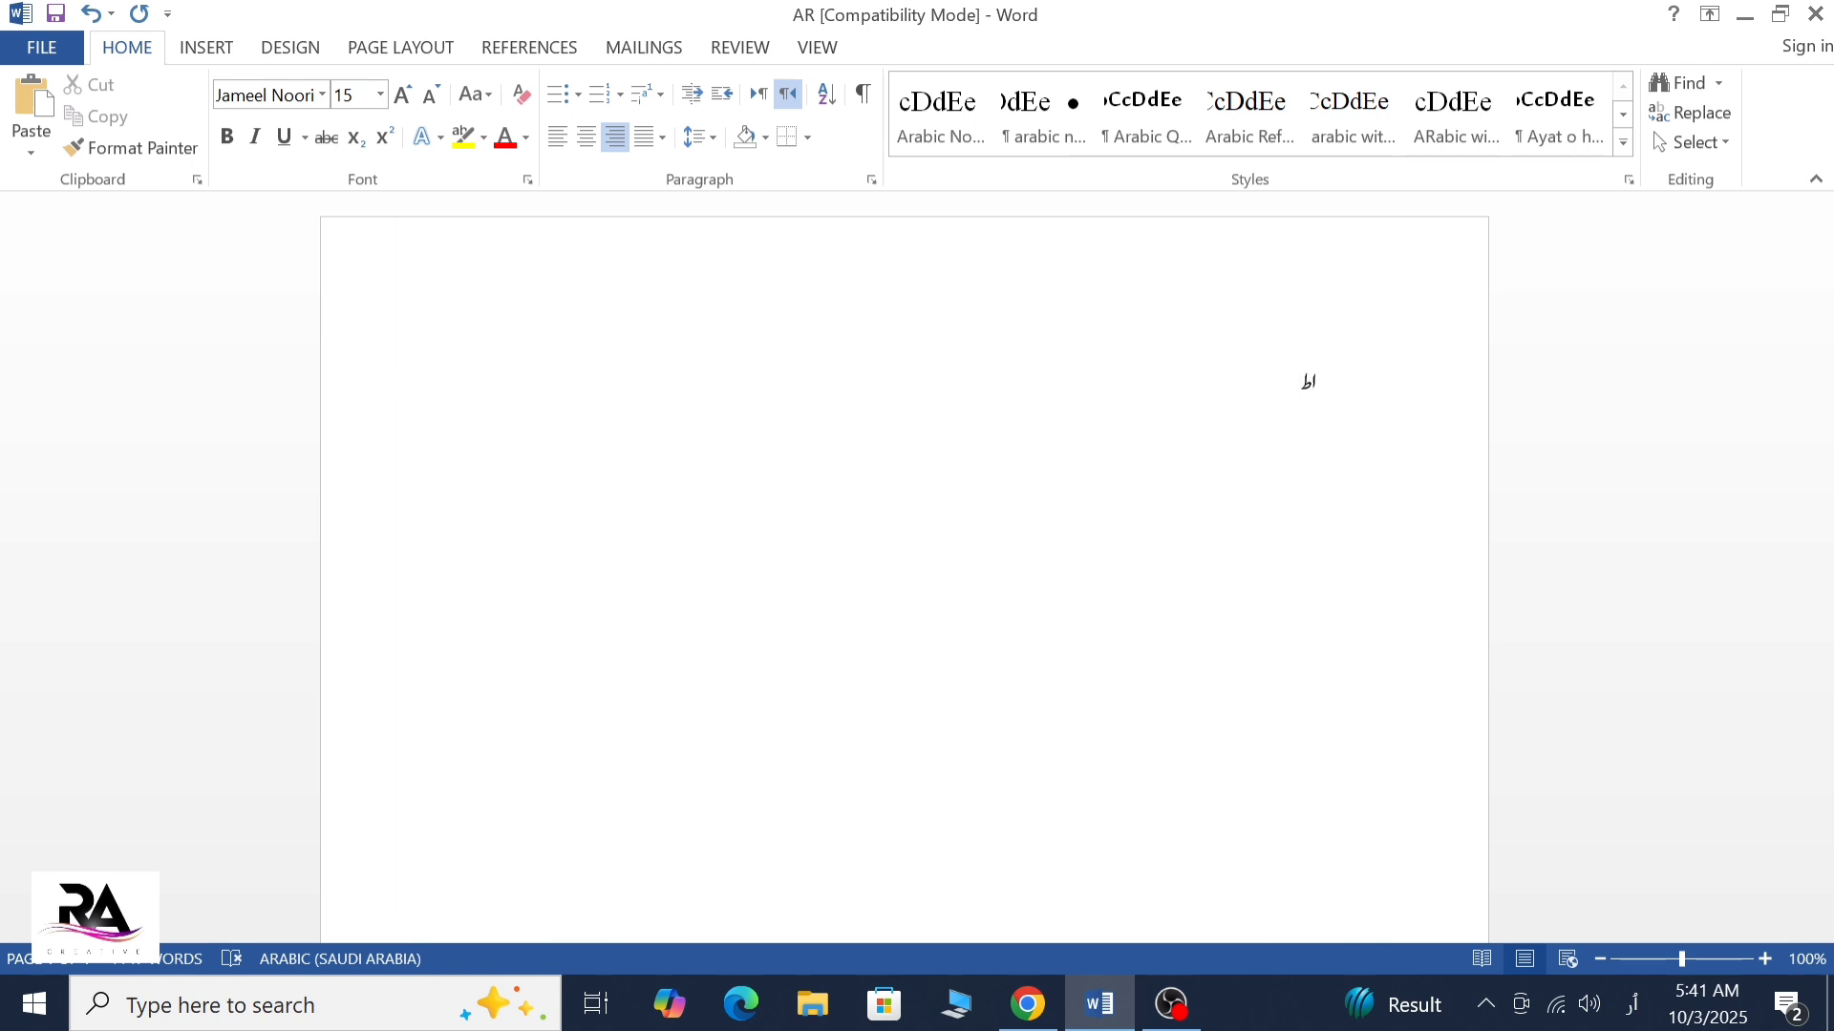
{"action": "type", "text": "ظهار"}
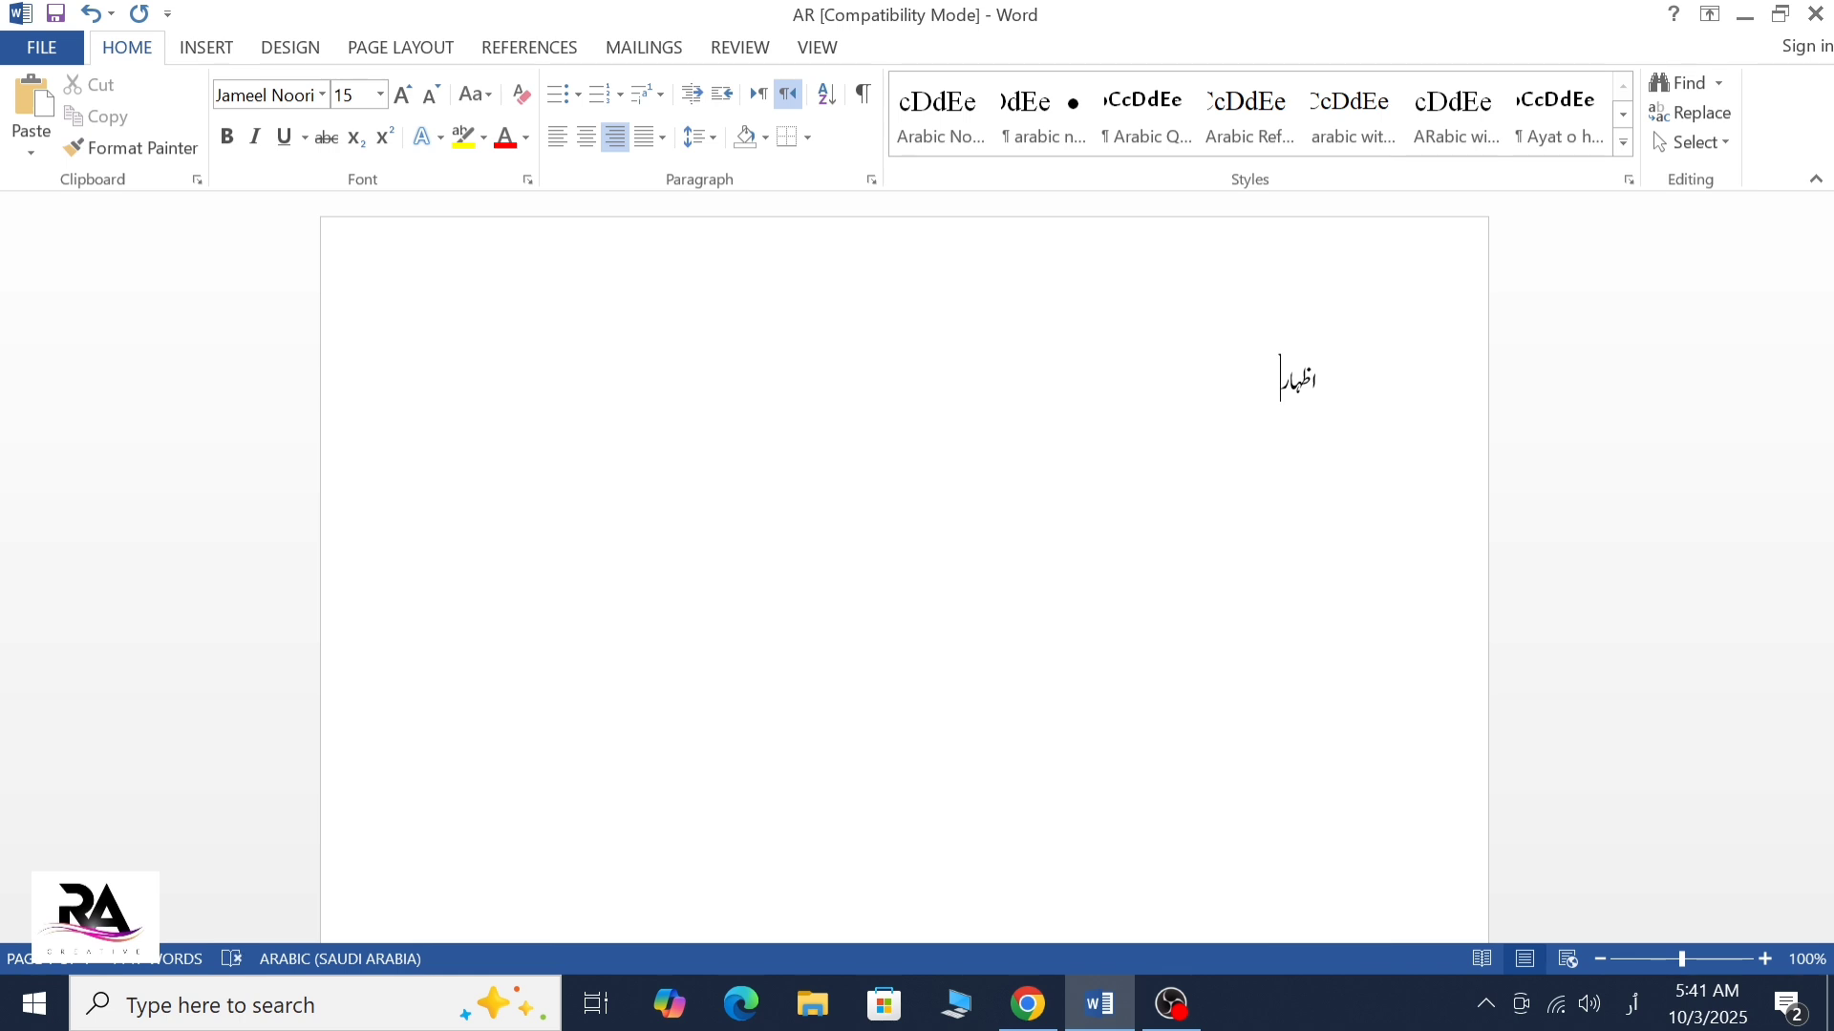
{"action": "type", "text": "ر"}
{"action": "key", "text": "BackSpace"}
{"action": "type", "text": "تکس"}
{"action": "type", "text": "ر"}
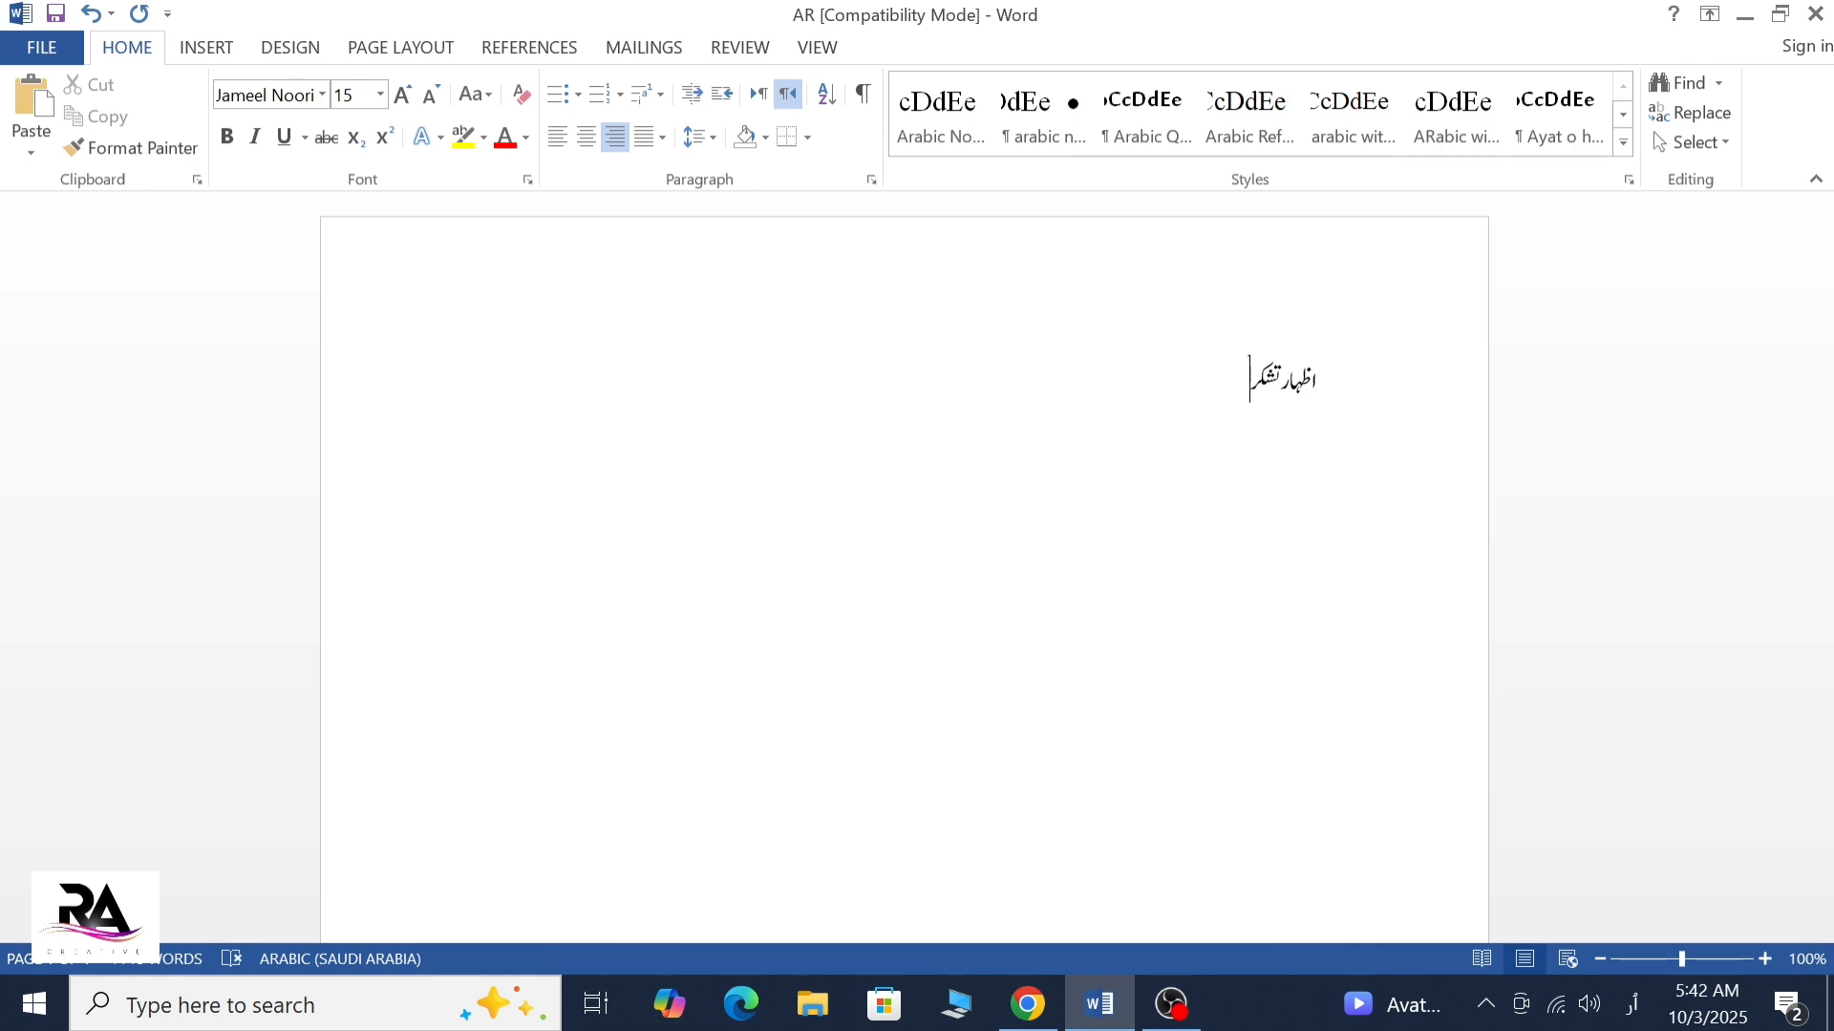
{"action": "type", "text": "س"}
{"action": "key", "text": "BackSpace"}
{"action": "type", "text": "س"}
{"action": "key", "text": "BackSpace"}
{"action": "type", "text": "سص"}
{"action": "key", "text": "BackSpace"}
{"action": "key", "text": "BackSpace"}
{"action": "key", "text": "BackSpace"}
Select the heading "اظہار تشکر" and increase its font size to 20
{"action": "key", "text": "shift+Right"}
{"action": "key", "text": "shift+Right"}
{"action": "key", "text": "shift+Right"}
{"action": "key", "text": "shift+Right"}
{"action": "key", "text": "shift+Right"}
{"action": "key", "text": "shift+Right"}
{"action": "key", "text": "shift+Right"}
{"action": "key", "text": "shift+Right"}
{"action": "key", "text": "shift+Right"}
{"action": "key", "text": "shift+Right"}
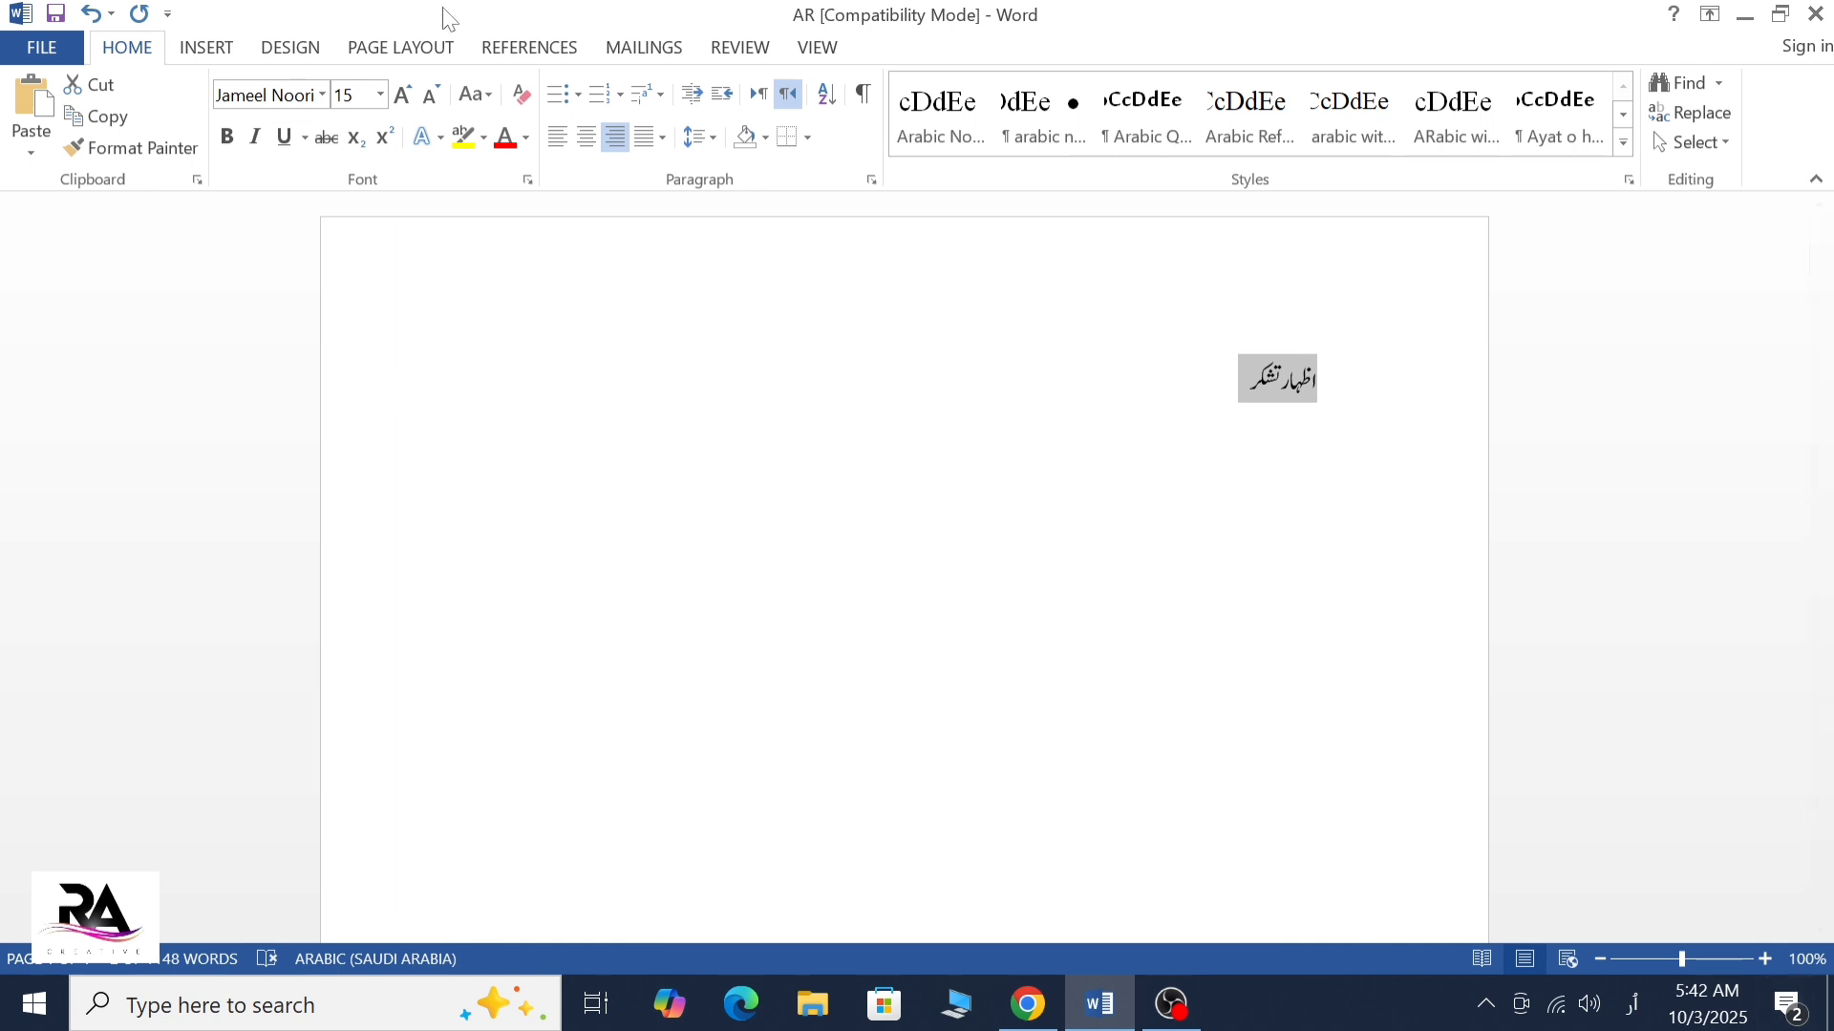
{"action": "left_click", "coordinate": [404, 94]}
{"action": "left_click", "coordinate": [404, 94]}
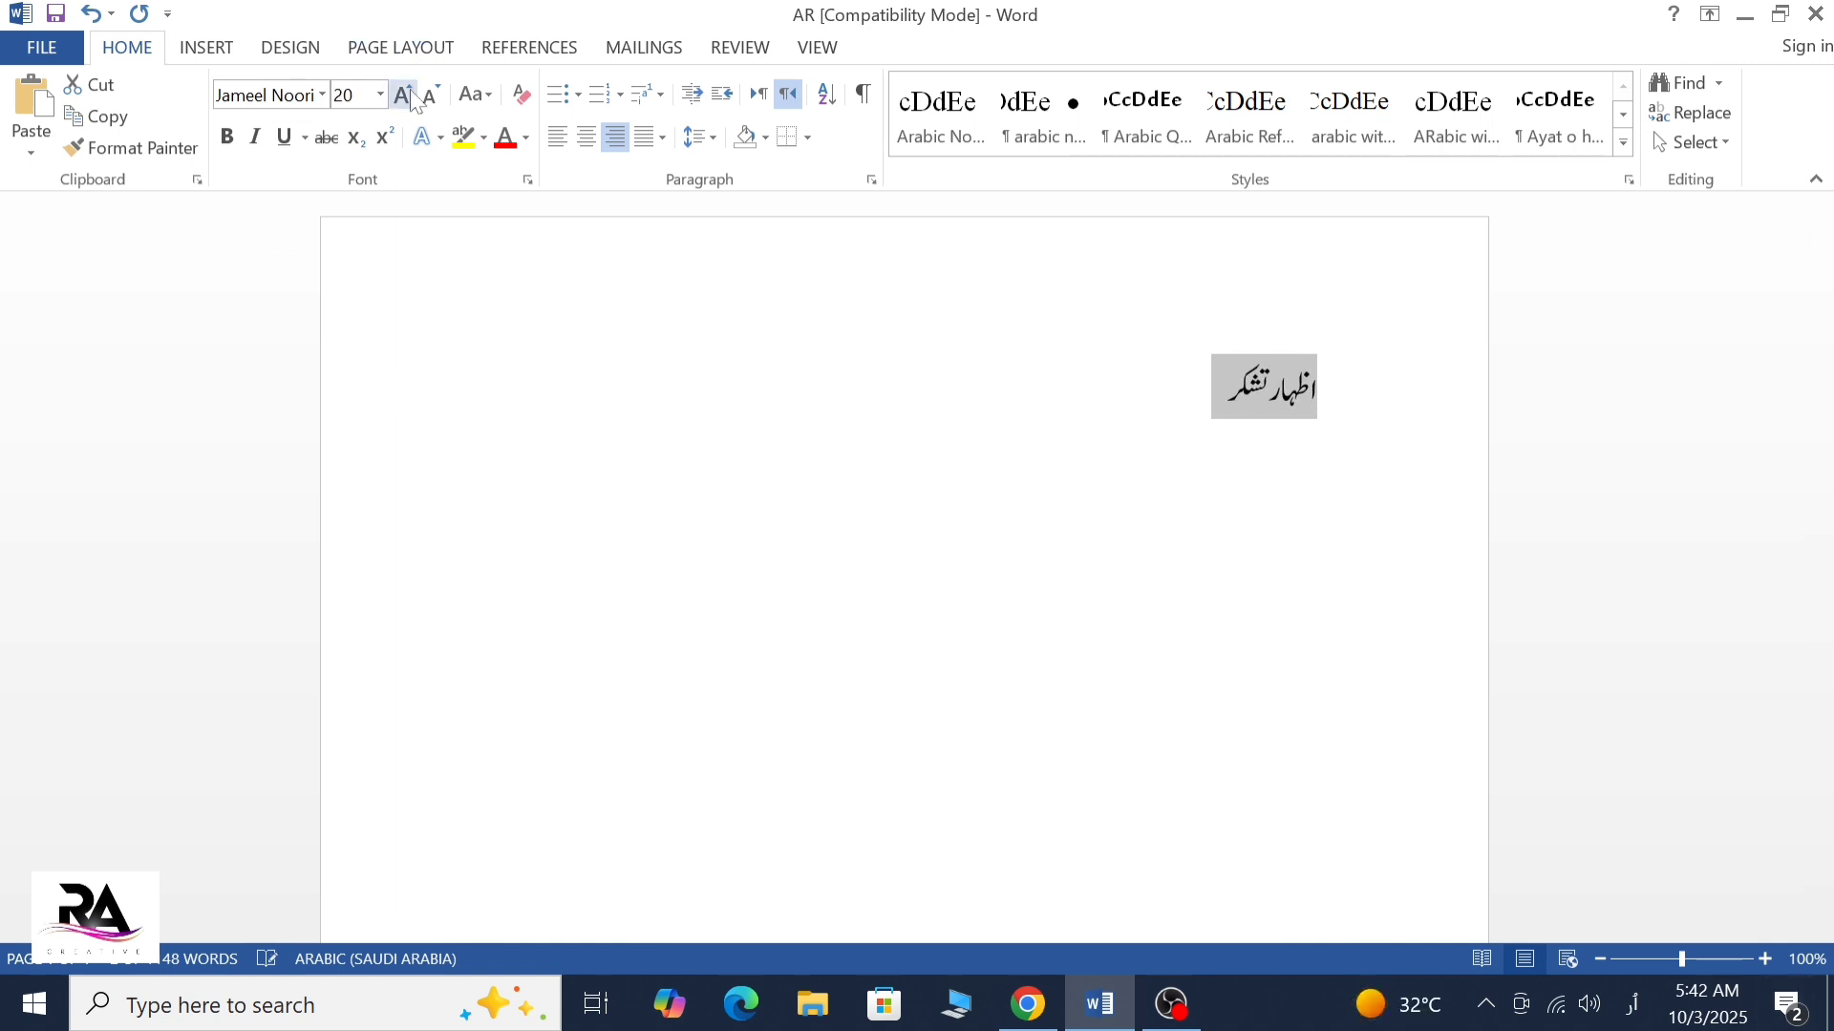
{"action": "left_click", "coordinate": [404, 95]}
{"action": "left_click", "coordinate": [404, 94]}
{"action": "left_click", "coordinate": [434, 95]}
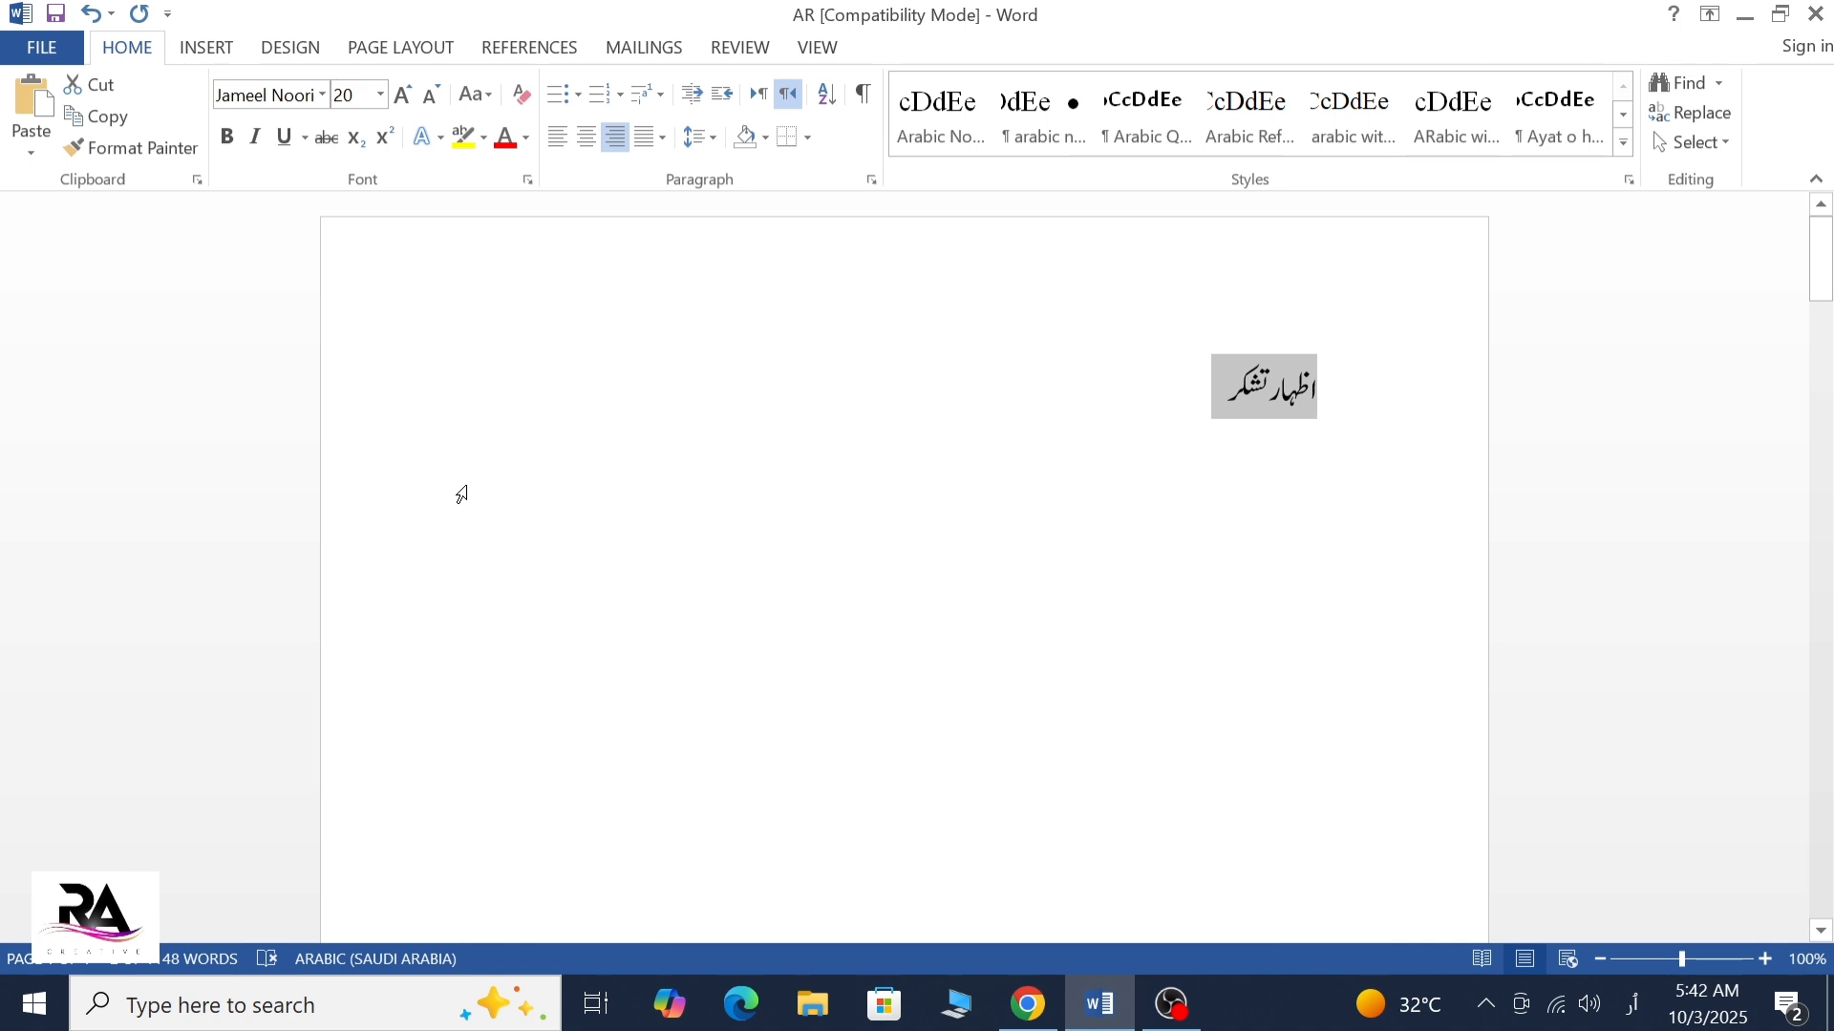
Center the heading and make it bold, then deselect it with the cursor at its end
{"action": "key", "text": "ctrl+e"}
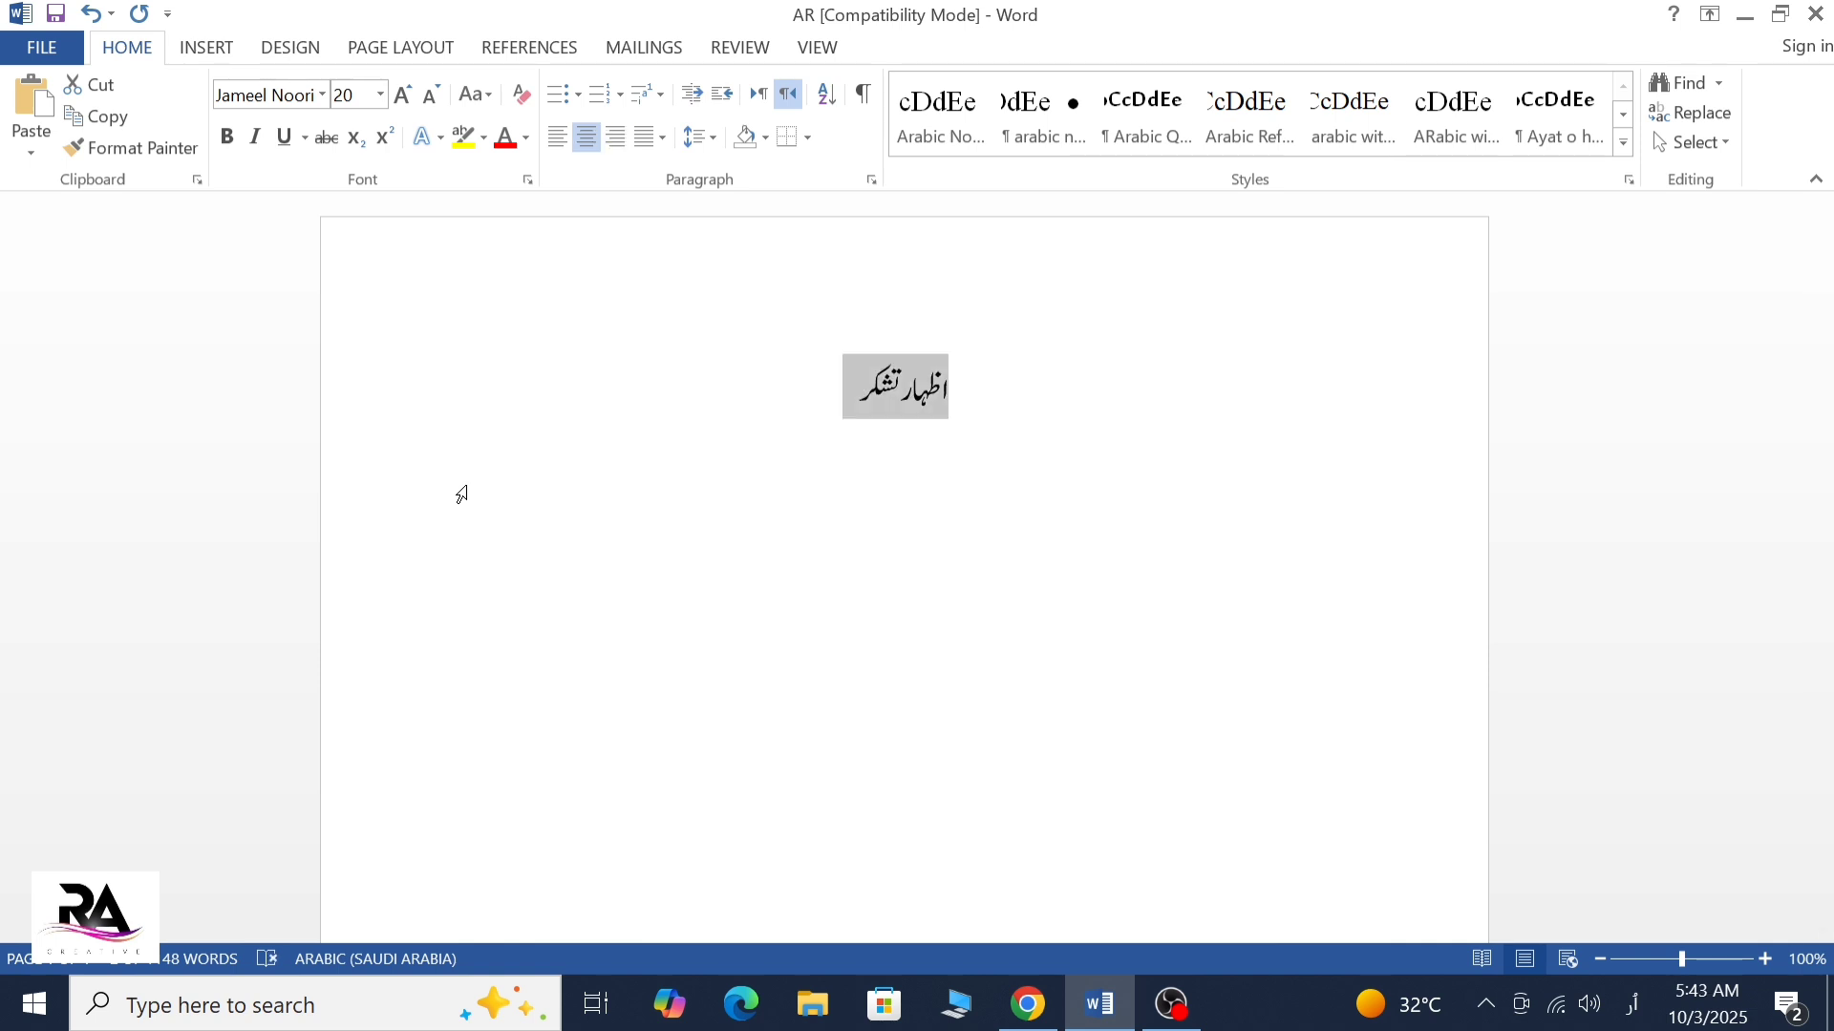
{"action": "key", "text": "ctrl+b"}
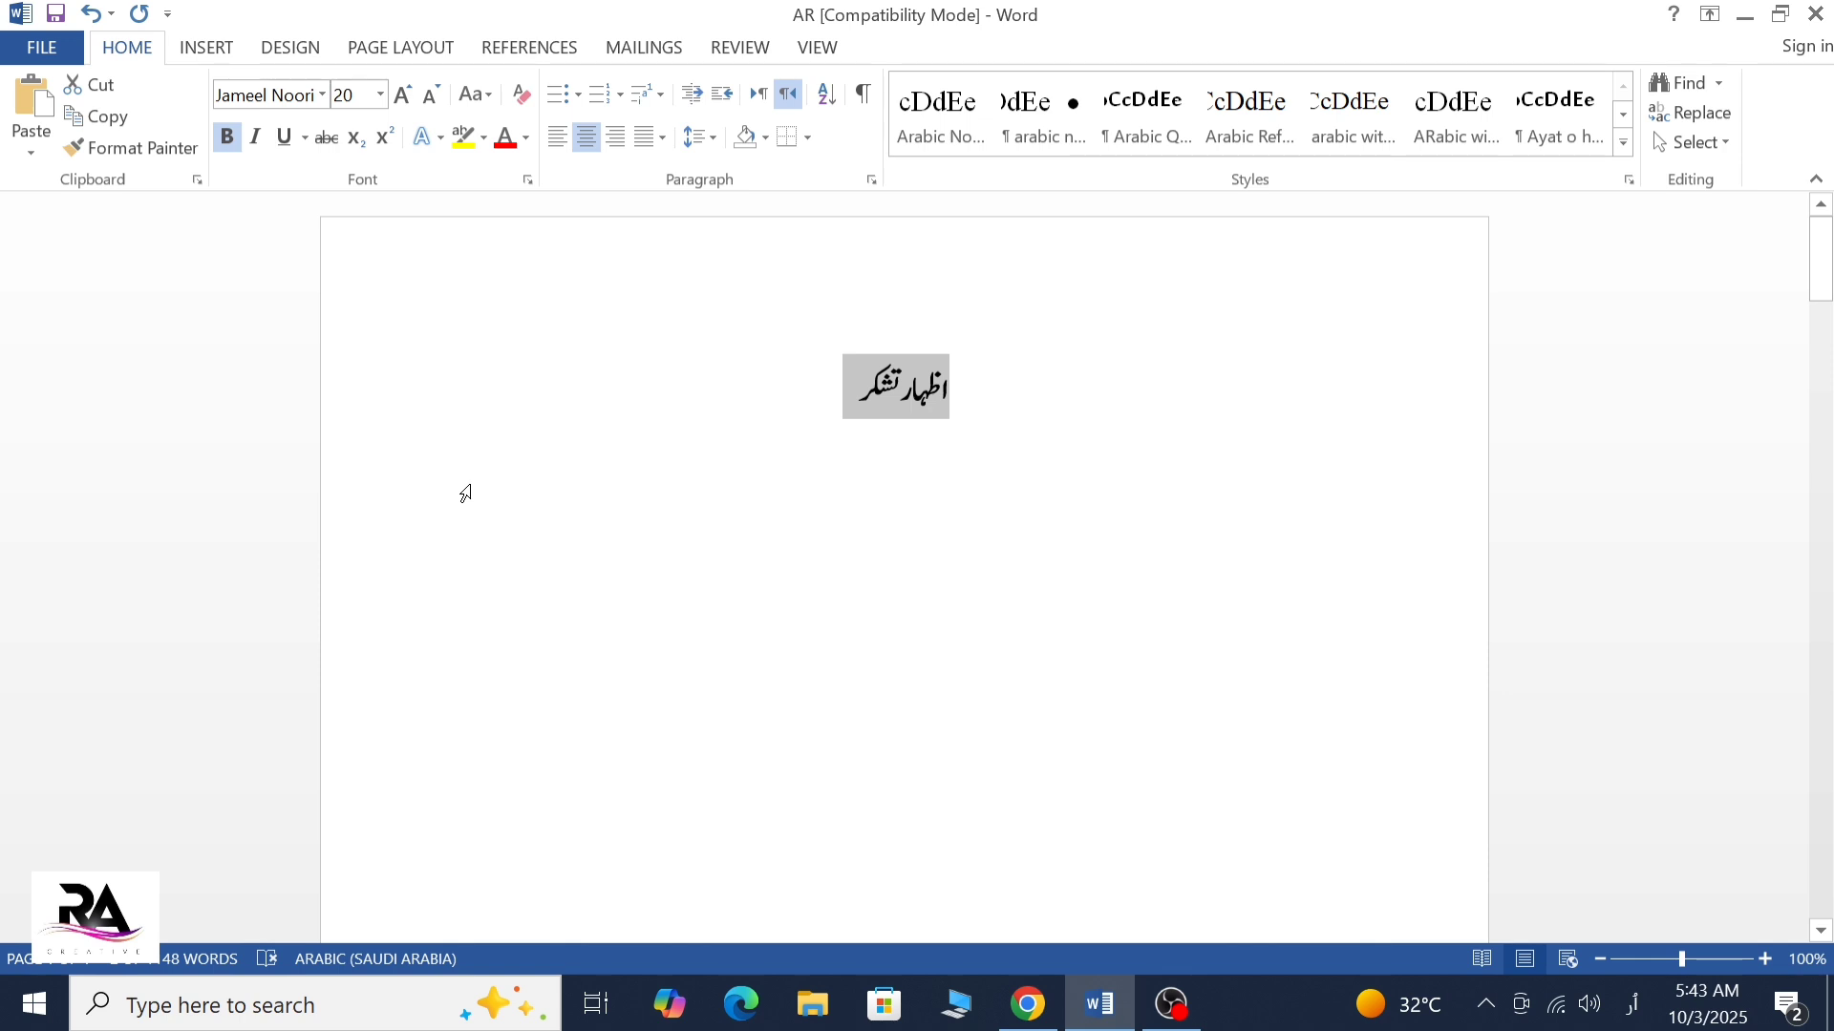
{"action": "left_click", "coordinate": [827, 408]}
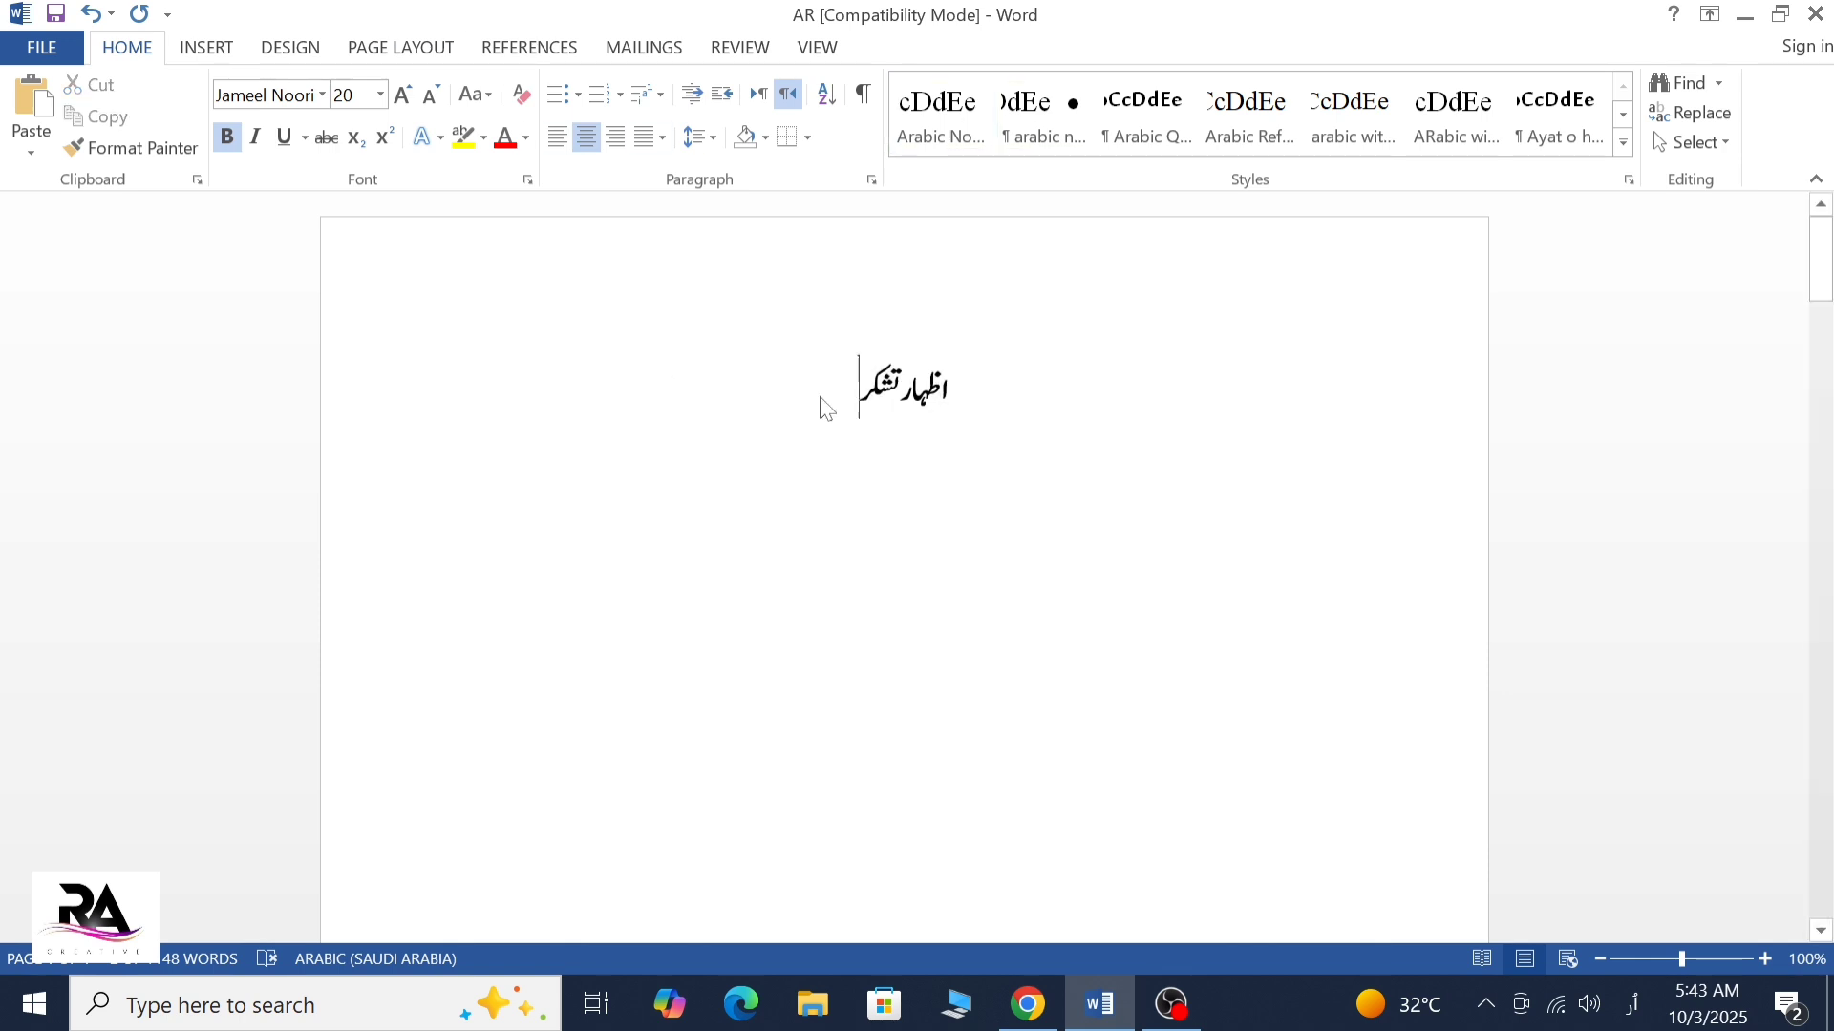
Start a right-aligned paragraph below the heading with non-bold text at font size 16
{"action": "key", "text": "Return"}
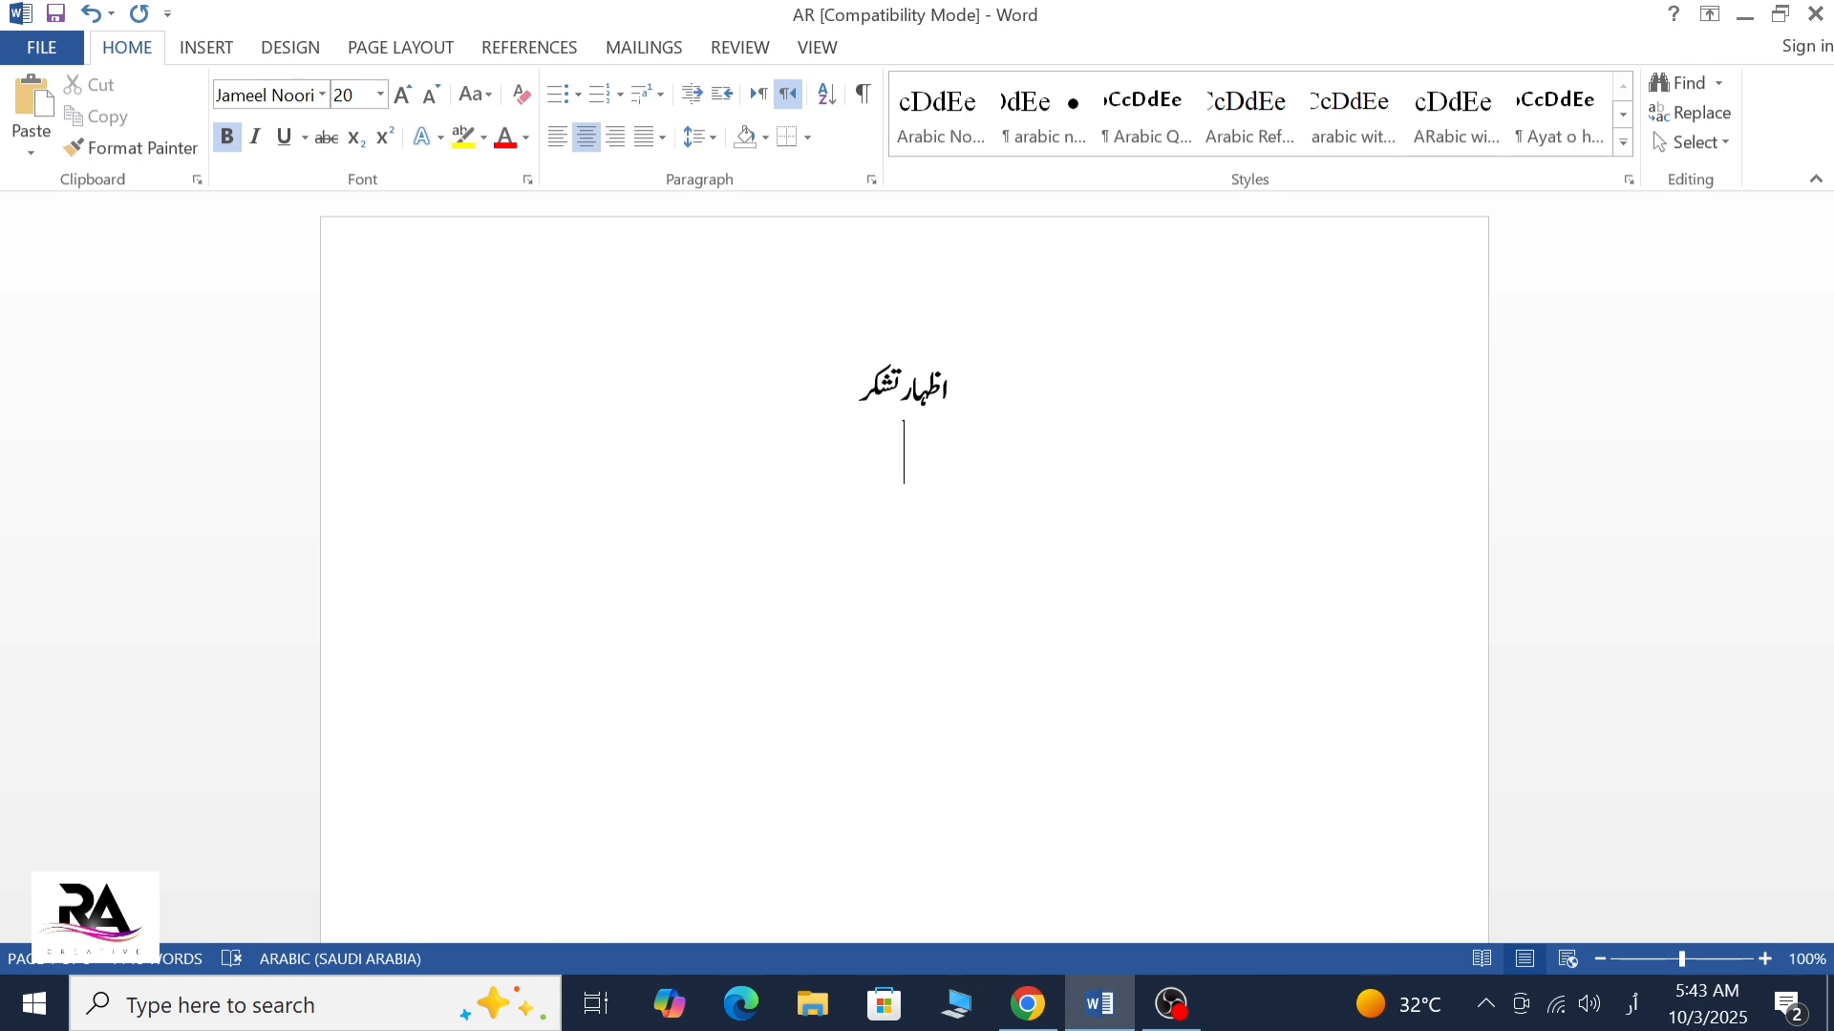
{"action": "key", "text": "ctrl+r"}
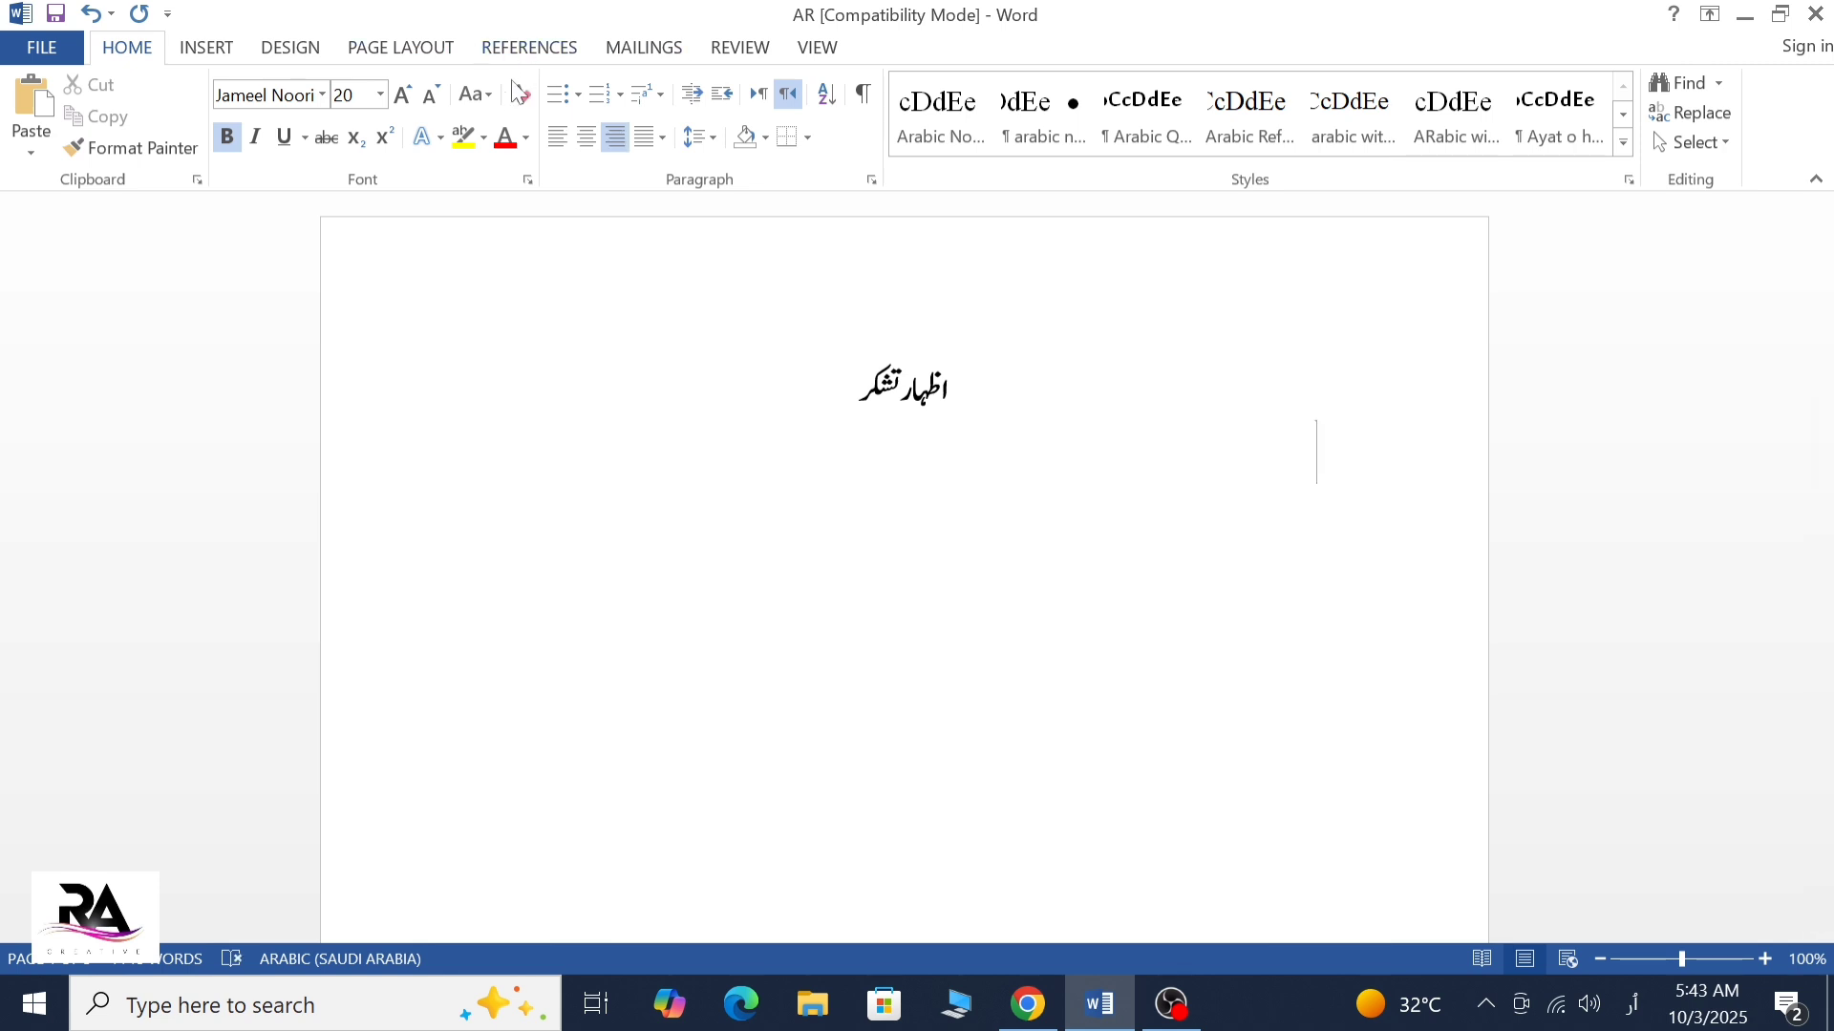
{"action": "left_click", "coordinate": [430, 94]}
{"action": "left_click", "coordinate": [430, 94]}
{"action": "left_click", "coordinate": [431, 95]}
{"action": "left_click", "coordinate": [411, 94]}
Write "دل کی گہرائیوں سے میں اللہ" as the beginning of the paragraph below the heading
{"action": "type", "text": "دل کی"}
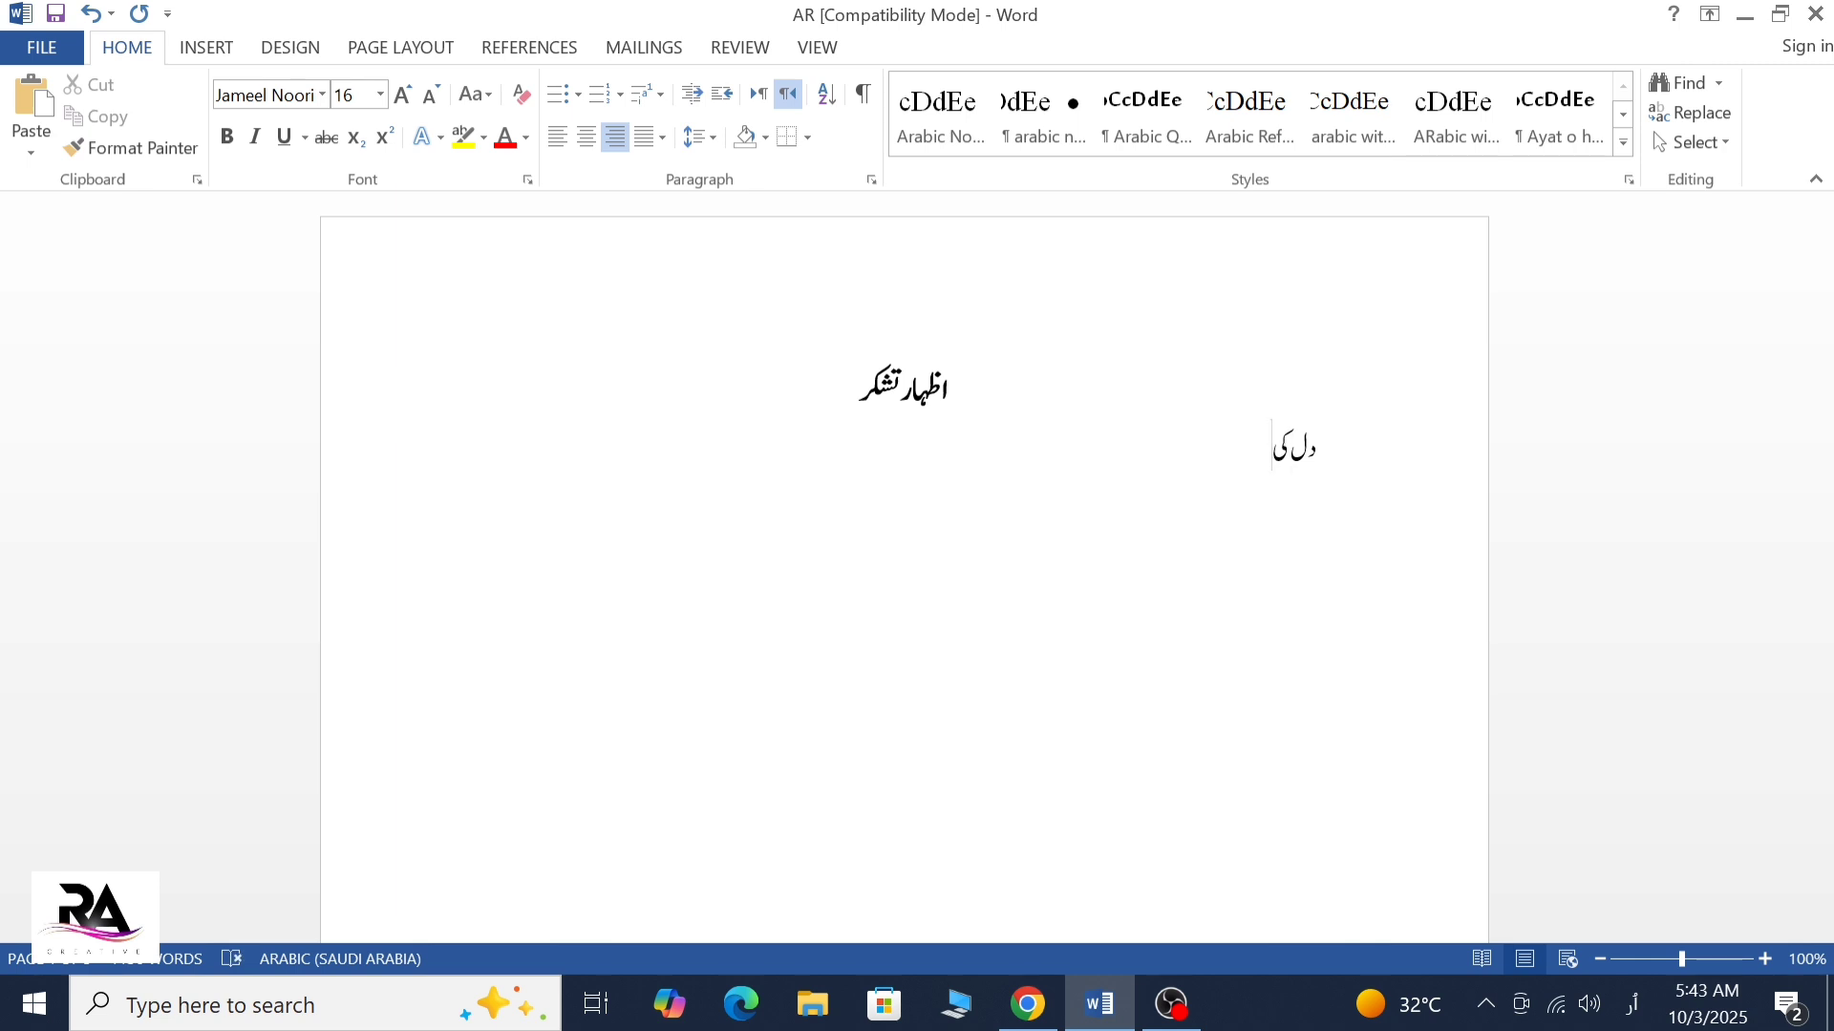
{"action": "type", "text": " گہ"}
{"action": "type", "text": "ئو"}
{"action": "key", "text": "BackSpace"}
{"action": "key", "text": "BackSpace"}
{"action": "type", "text": "ئیوں سے میں اللاہ"}
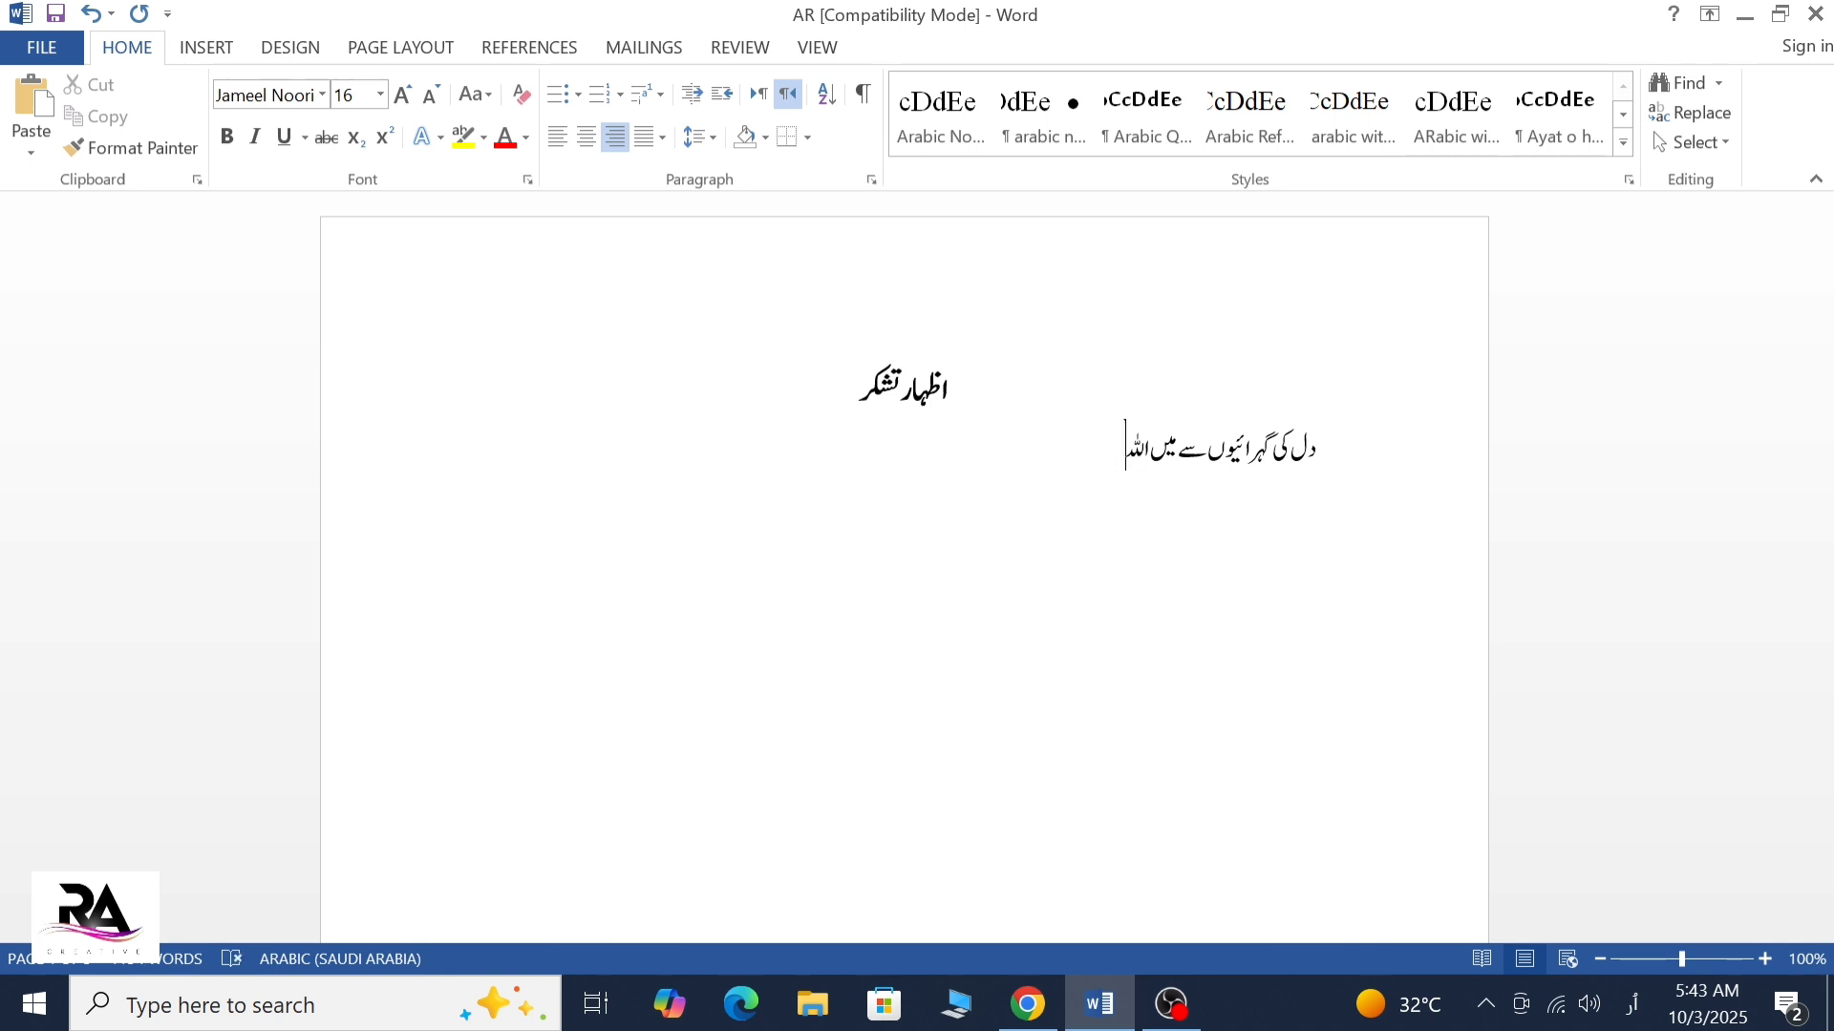
{"action": "type", "text": " تعالی"}
Continue the sentence with "تعالیٰ کا شکر ادا کرتا ہوں کہ اُس"
{"action": "type", "text": "کا شکر ادا کر"}
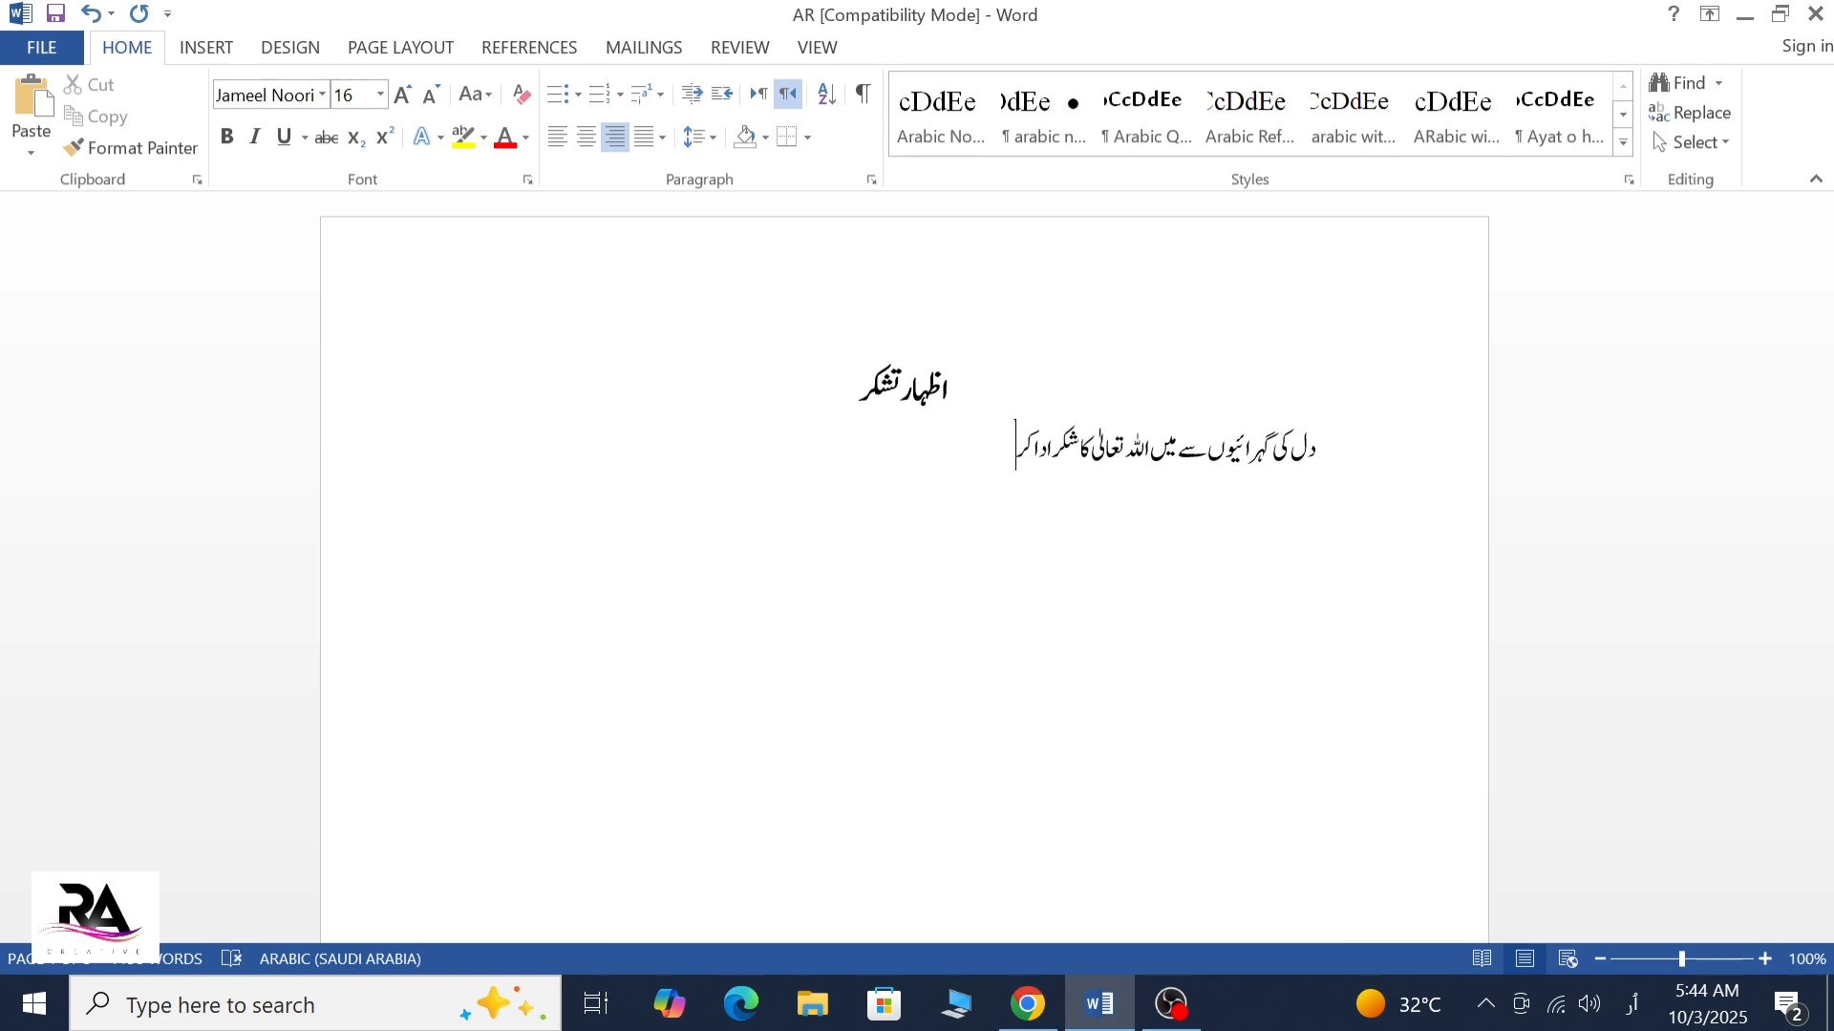
{"action": "type", "text": "اتا ہوں کہا"}
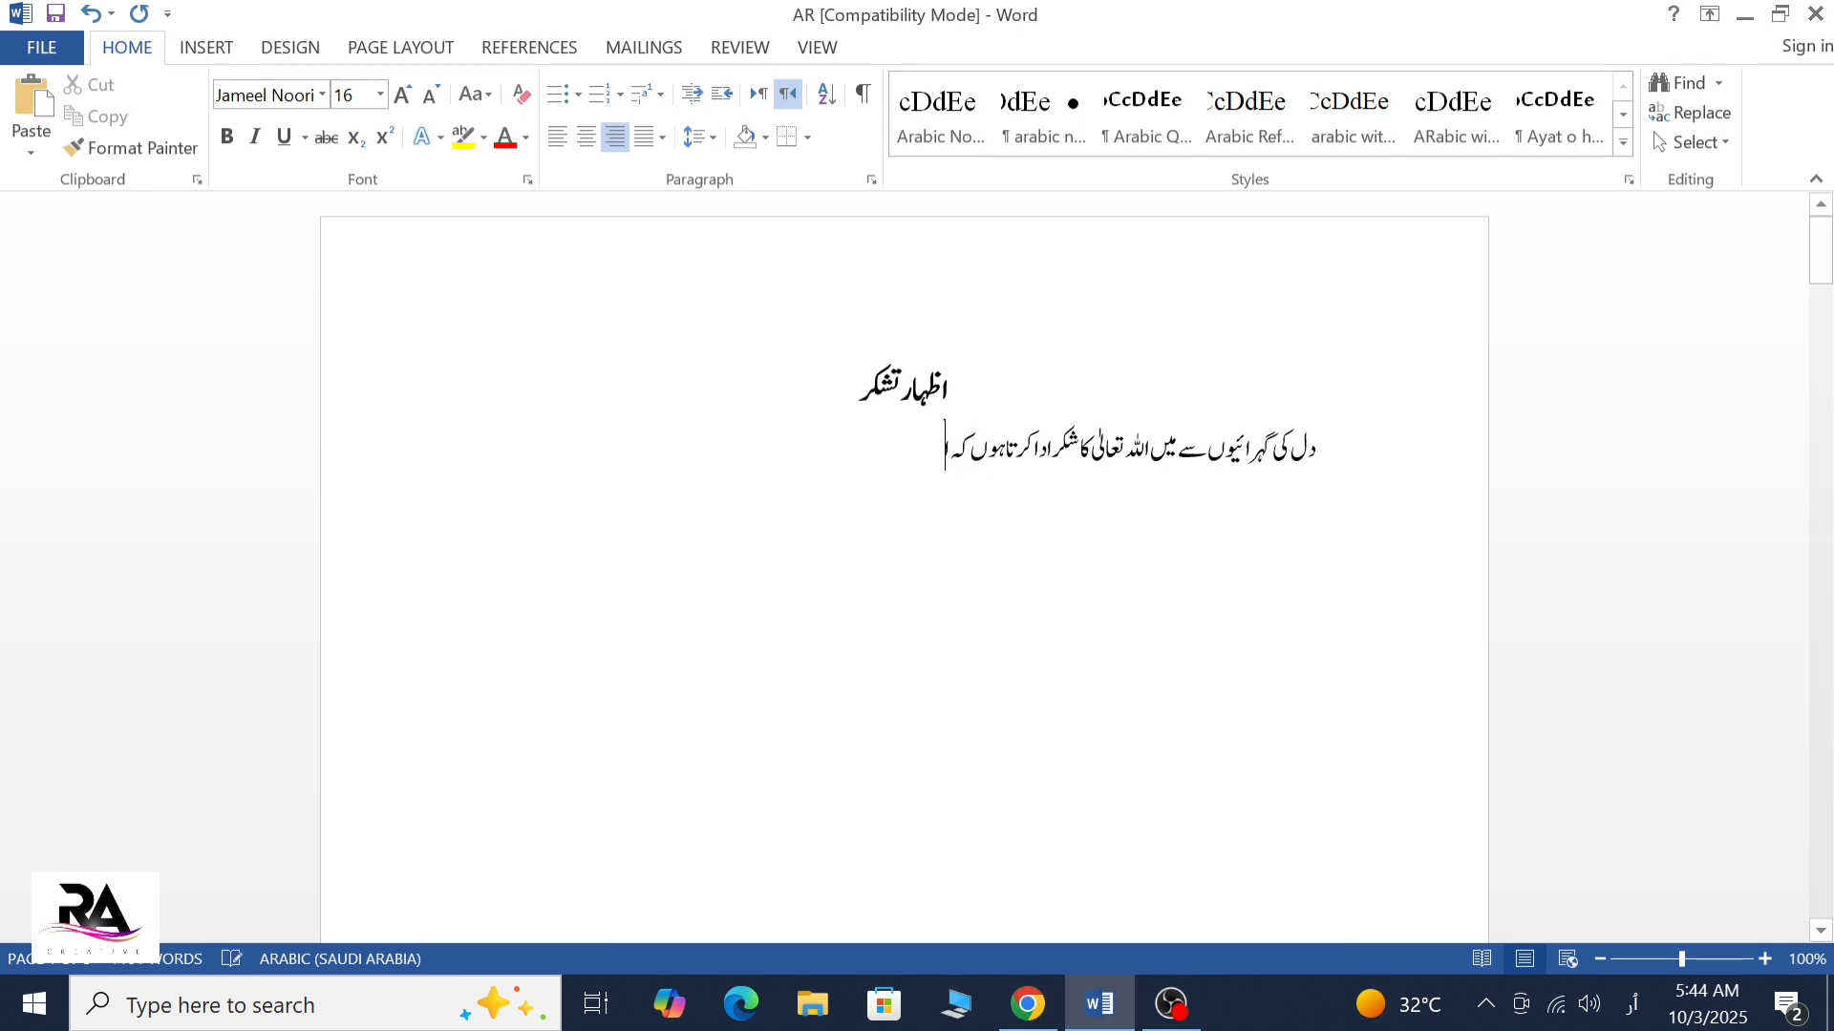
{"action": "type", "text": "ُس"}
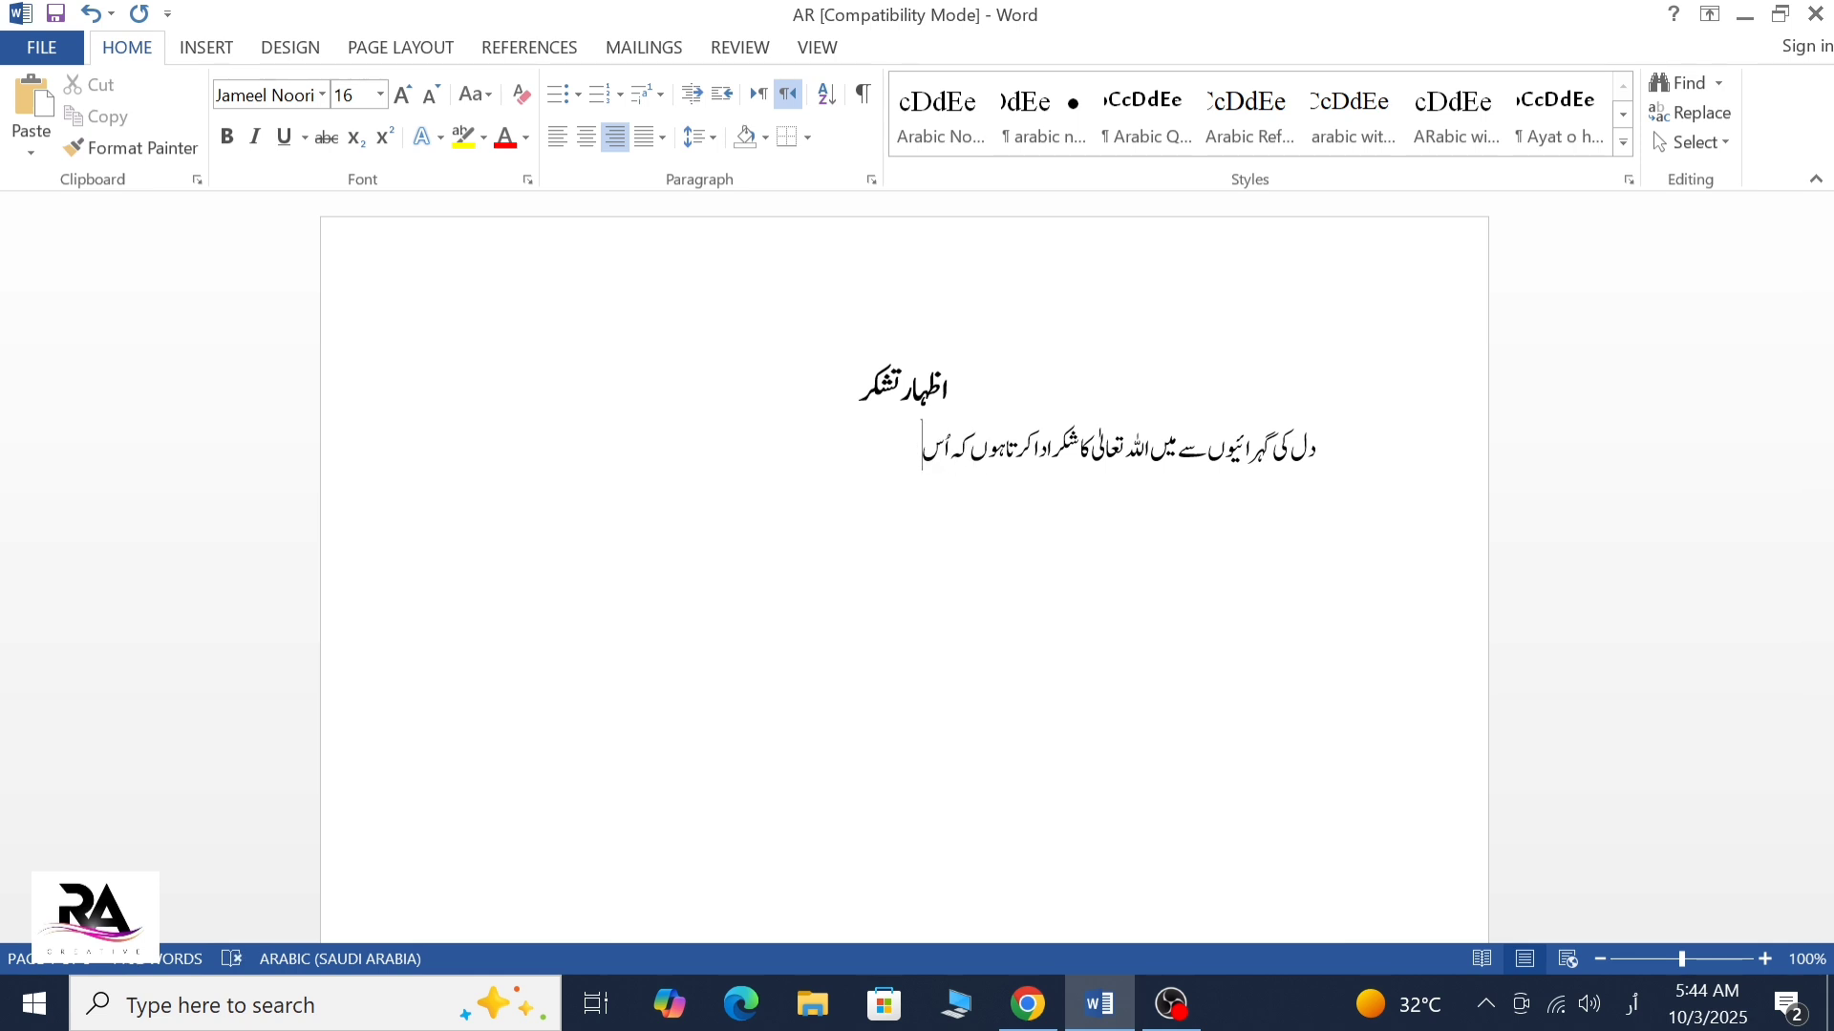
{"action": "type", "text": " خالق کائن"}
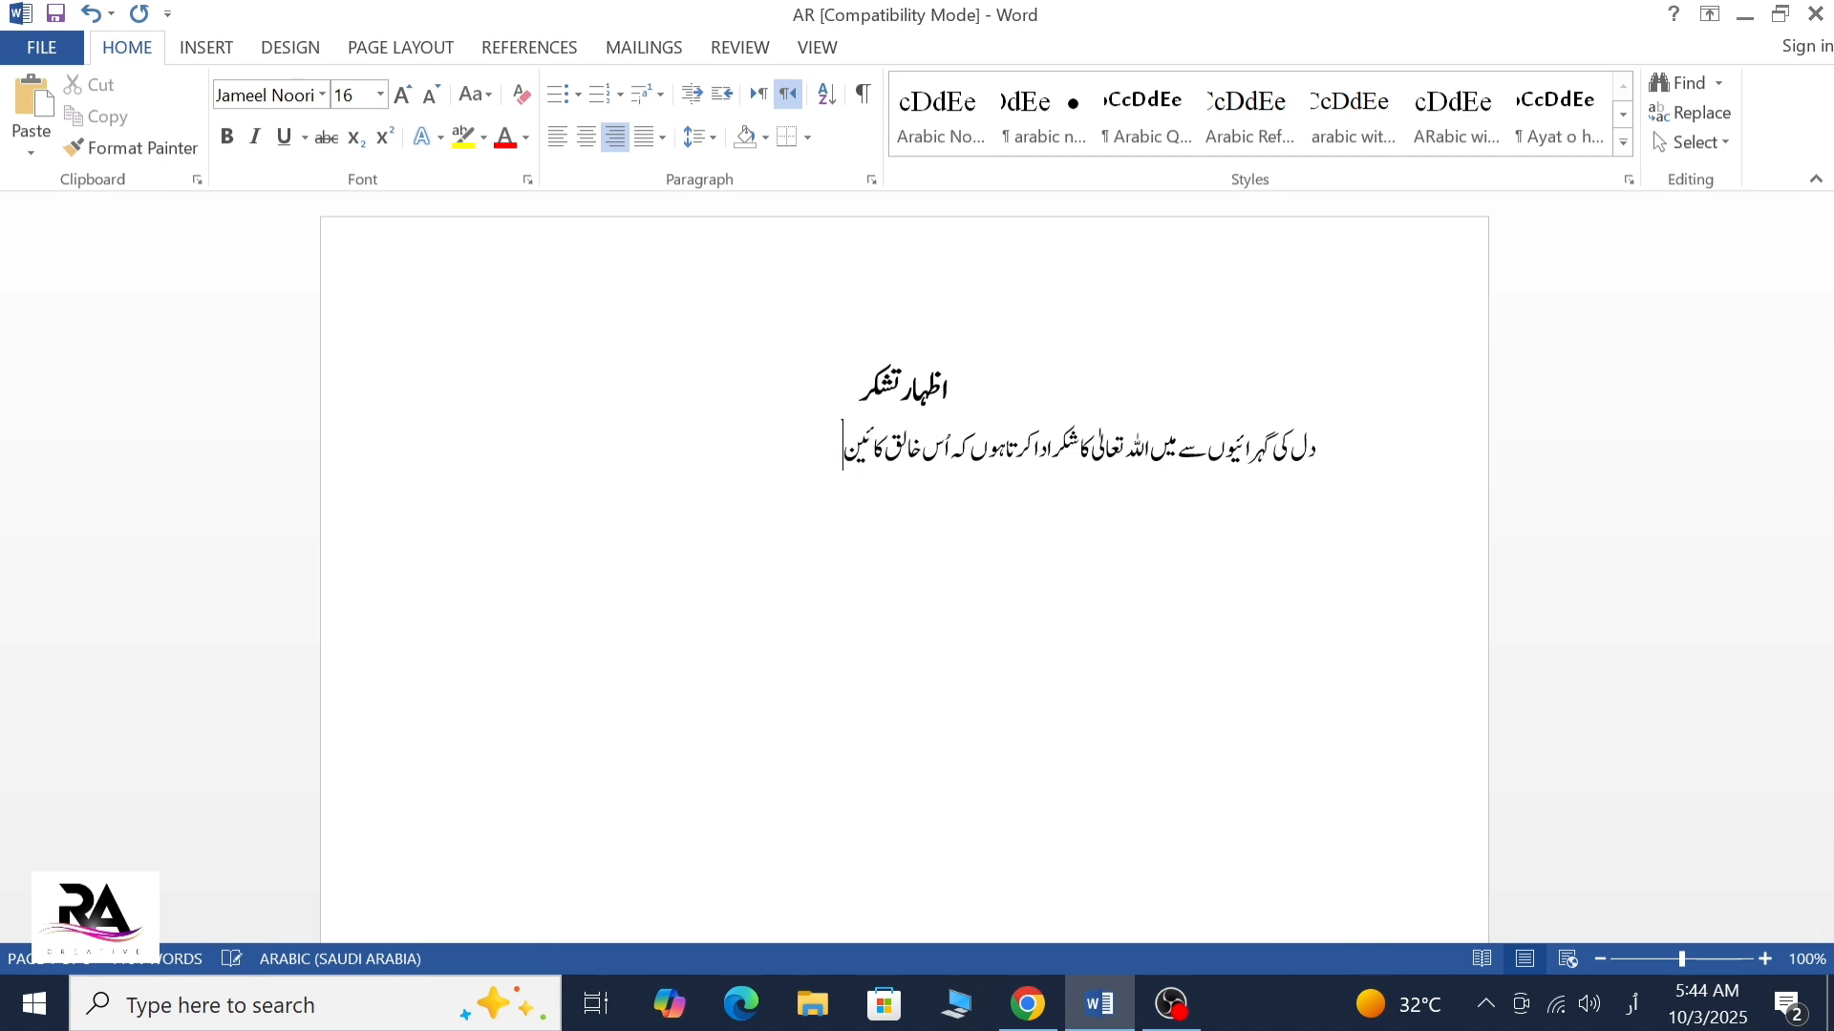
Continue the sentence with "خالق کائنات کے حضور"
{"action": "key", "text": "BackSpace"}
{"action": "type", "text": "ن"}
{"action": "key", "text": "BackSpace"}
{"action": "type", "text": "نات کے حضور"}
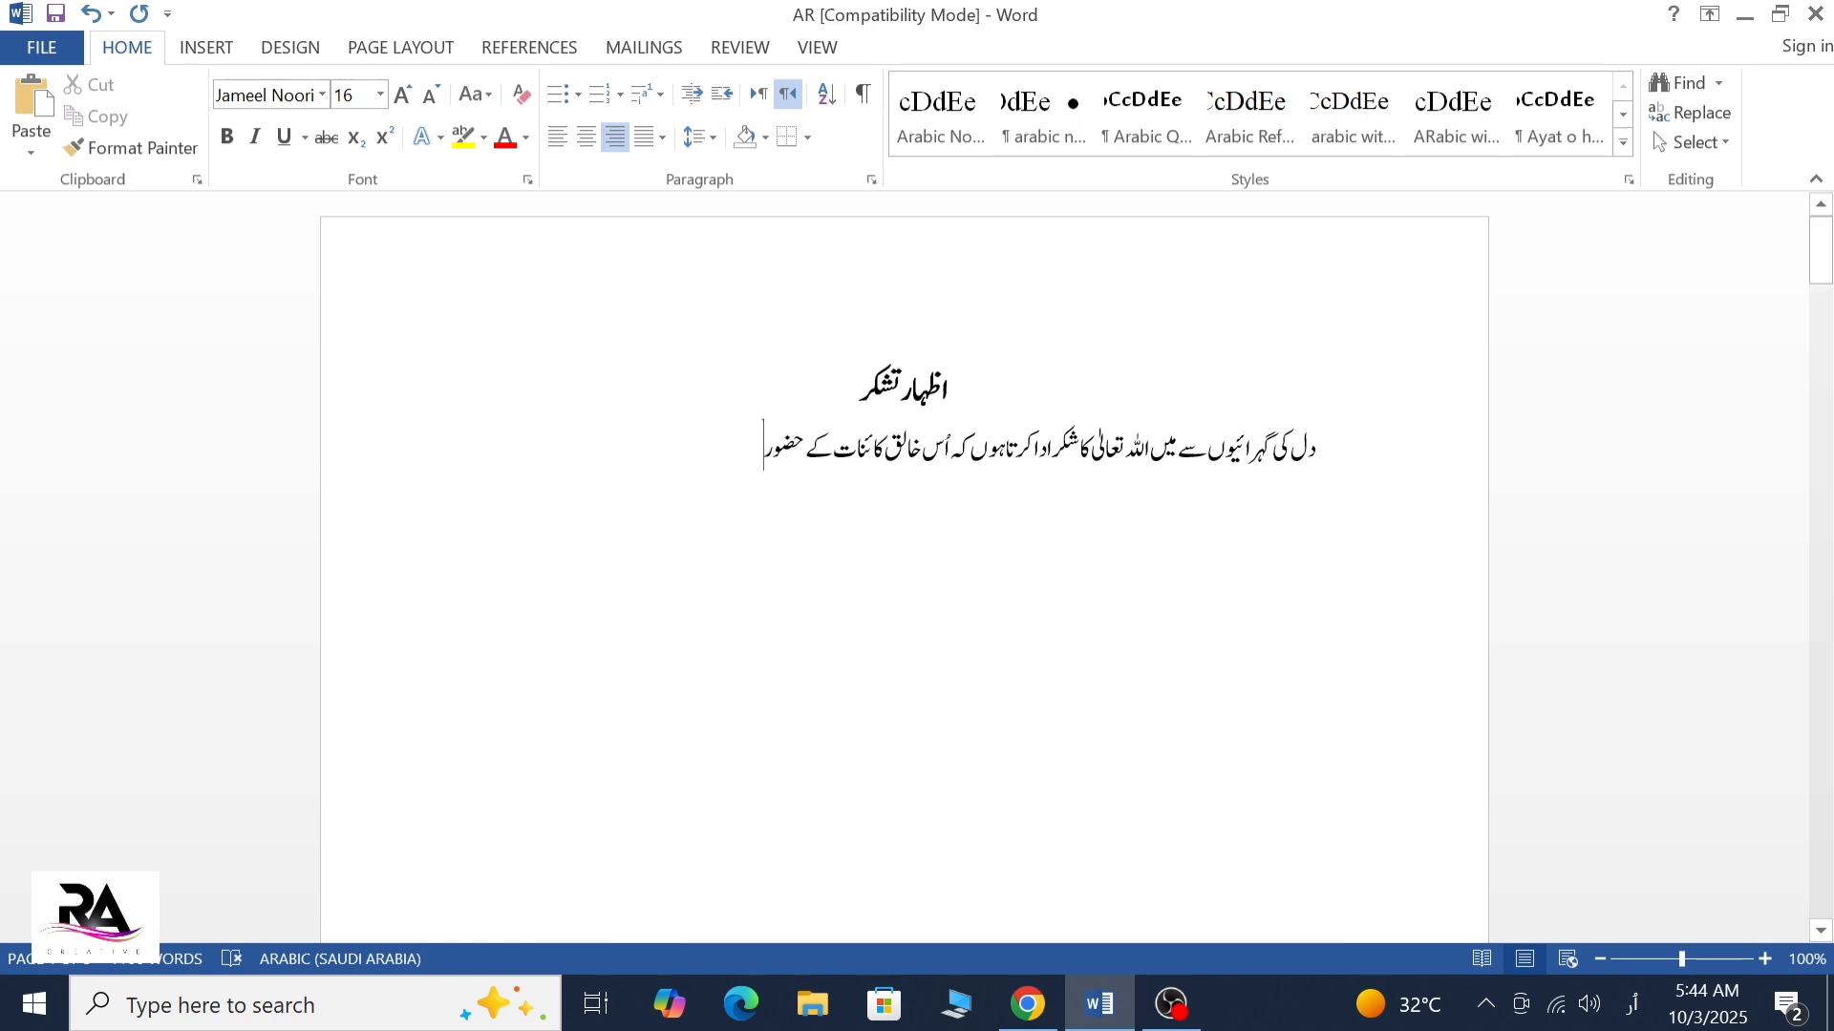
{"action": "type", "text": " جس"}
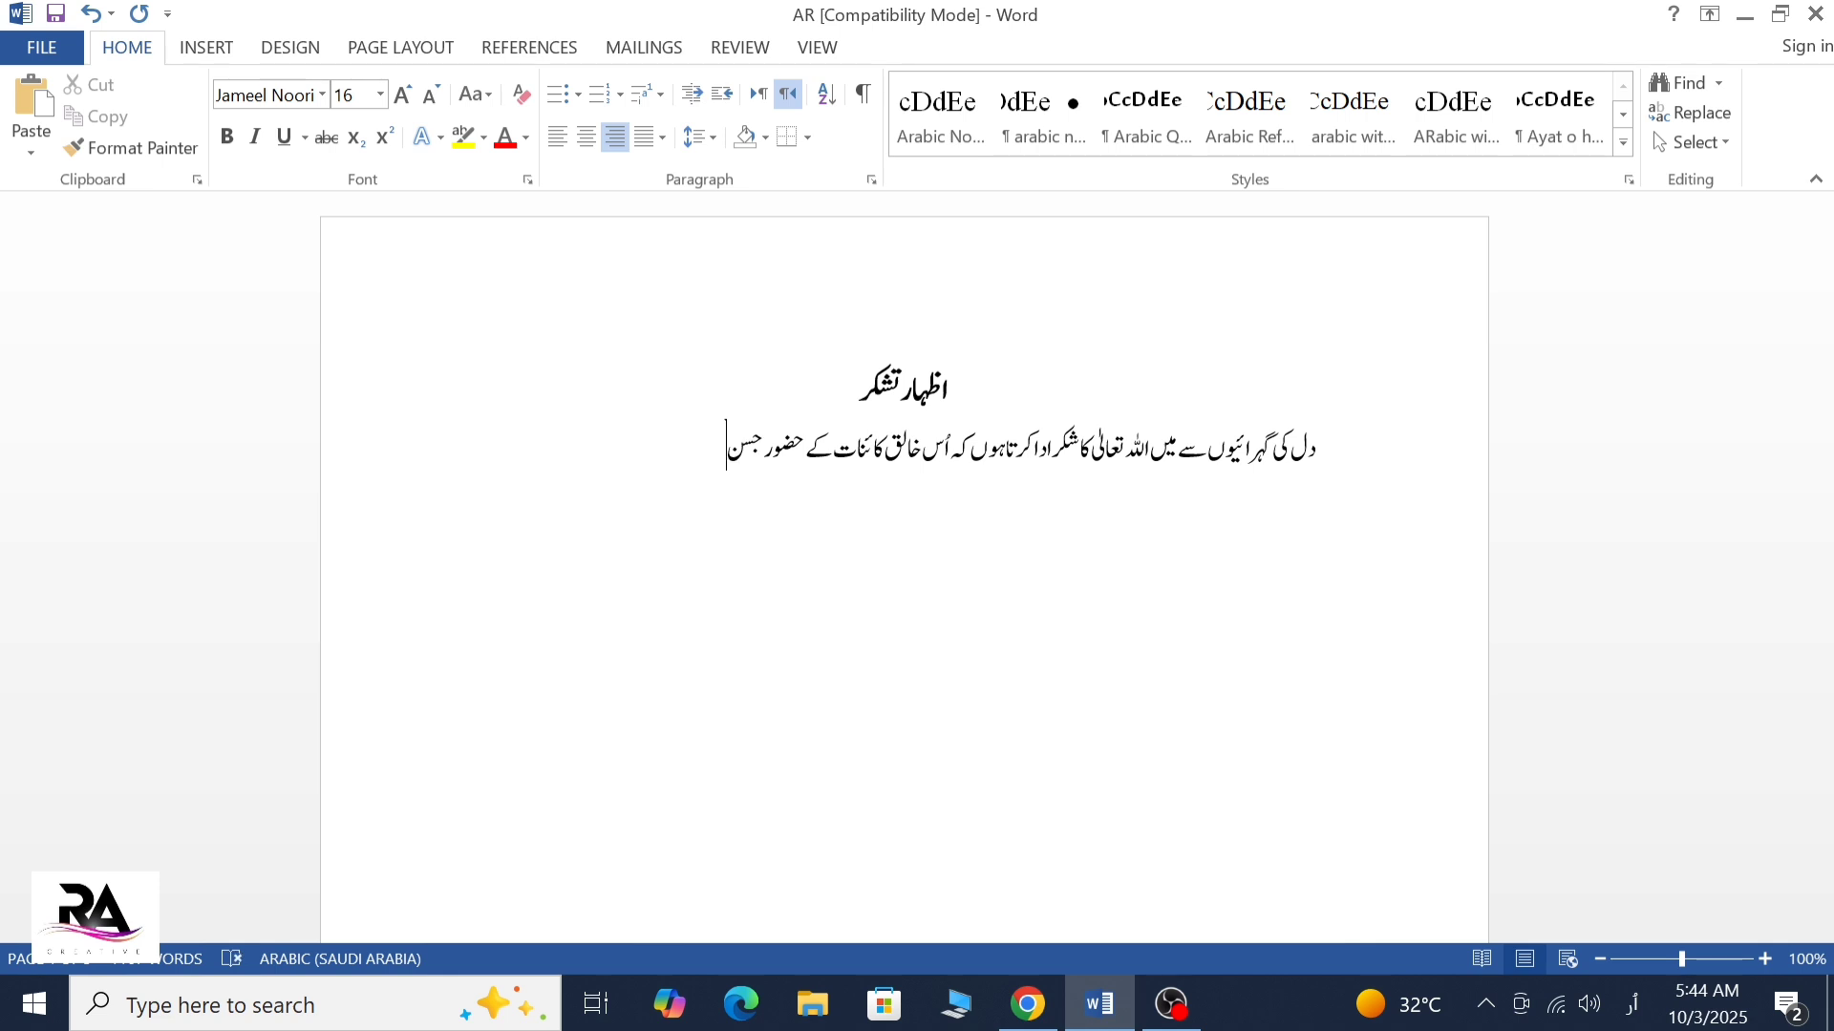
{"action": "type", "text": " نے می"}
{"action": "type", "text": "را"}
{"action": "type", "text": "ول"}
Complete the sentence with "جس نے میرے دل میں محبت پیدا کی۔"
{"action": "key", "text": "BackSpace"}
{"action": "key", "text": "BackSpace"}
{"action": "key", "text": "BackSpace"}
{"action": "key", "text": "BackSpace"}
{"action": "type", "text": "ے دل ج"}
{"action": "key", "text": "BackSpace"}
{"action": "type", "text": "میں"}
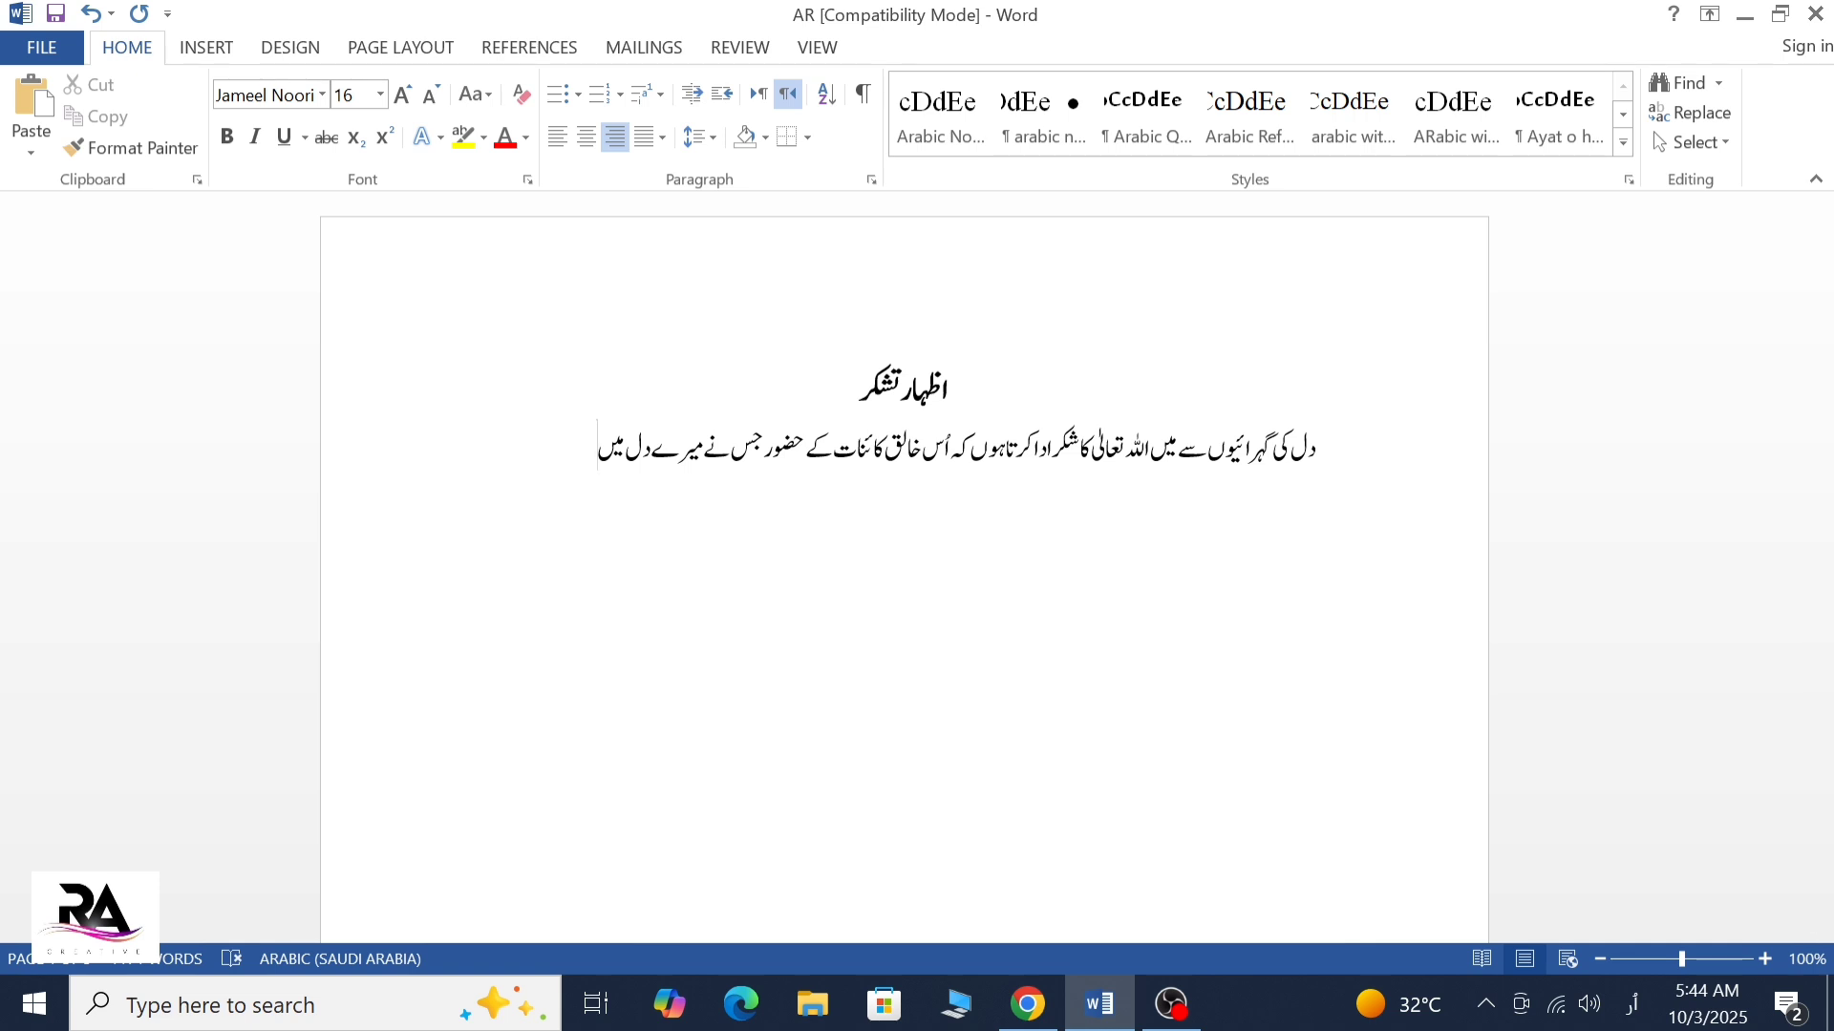
{"action": "type", "text": "محبت پیدا کی۔"}
Start a new paragraph and enter "اللہ تعالیٰ کا شکر"
{"action": "key", "text": "Return"}
{"action": "type", "text": "الہ"}
{"action": "key", "text": "BackSpace"}
{"action": "type", "text": "لہ ت"}
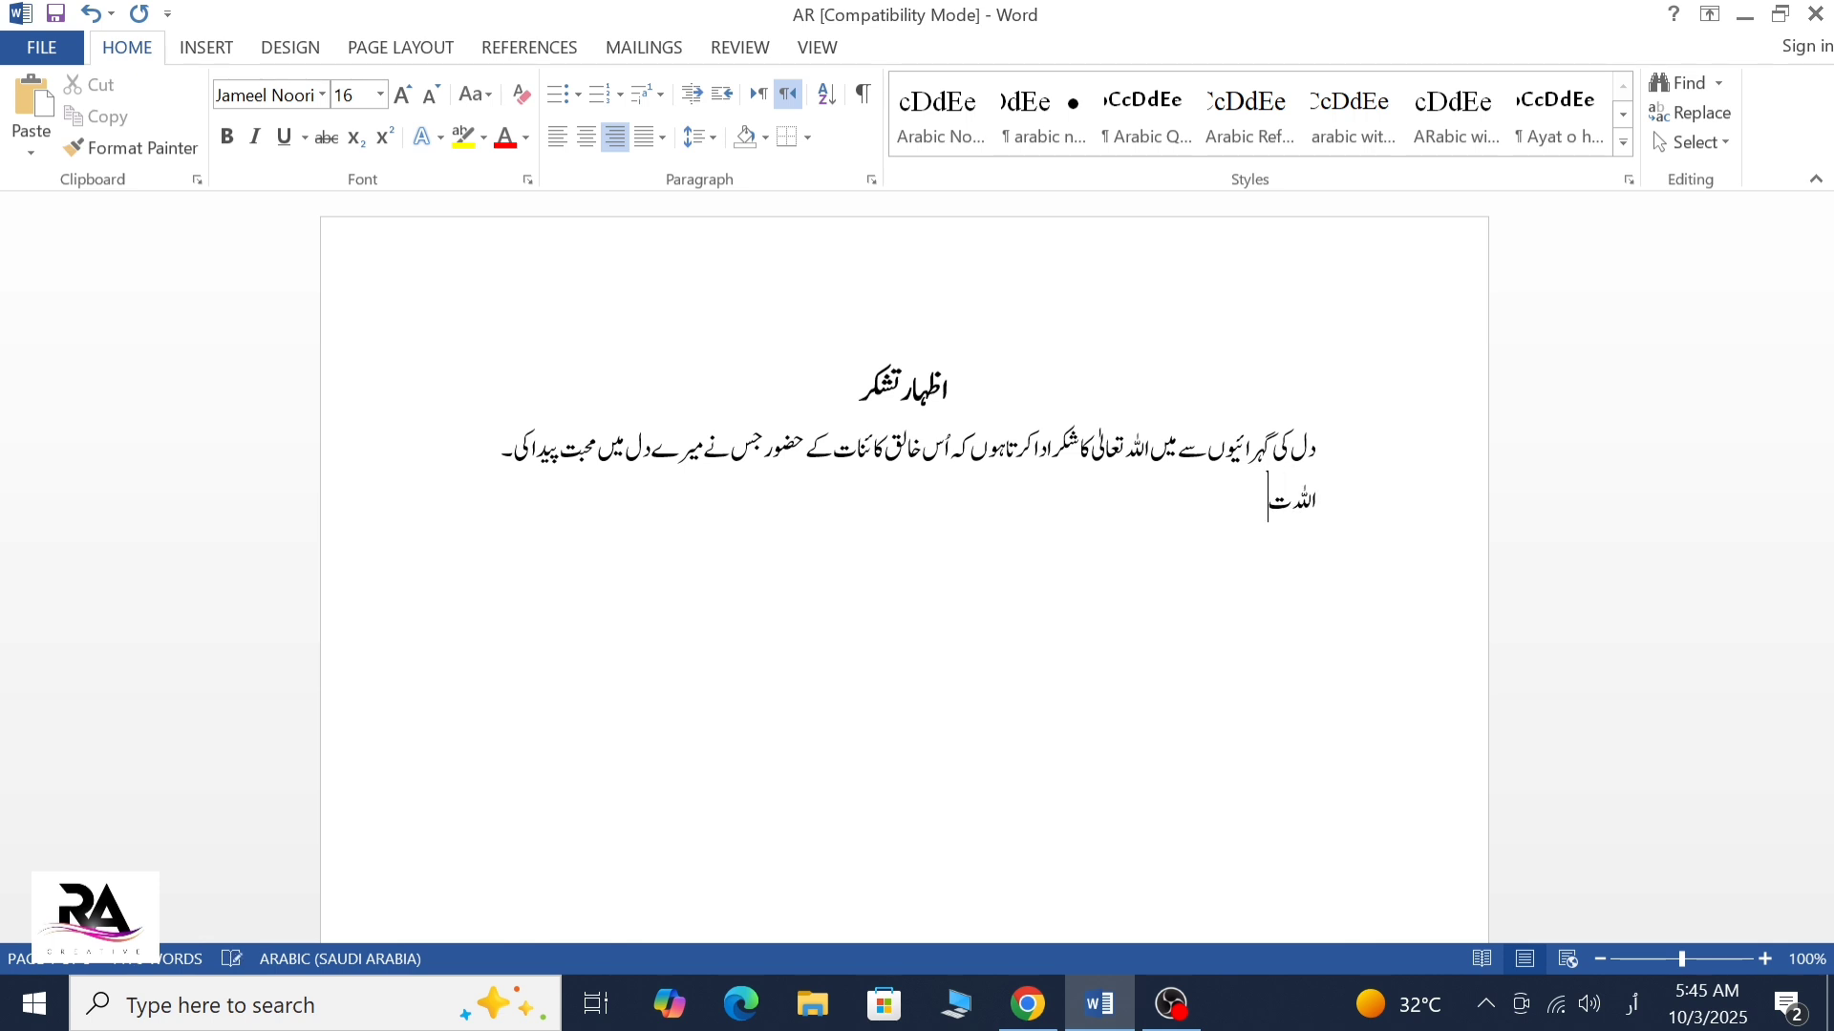
{"action": "type", "text": "عالی کا شکر"}
Format the line "اللہ تعالیٰ کا شکر" below the first paragraph as bold at font size 18
{"action": "key", "text": "shift+Right"}
{"action": "key", "text": "shift+Right"}
{"action": "key", "text": "shift+Right"}
{"action": "key", "text": "shift+Right"}
{"action": "key", "text": "shift+Right"}
{"action": "key", "text": "shift+Right"}
{"action": "key", "text": "shift+Right"}
{"action": "key", "text": "shift+Right"}
{"action": "key", "text": "shift+Right"}
{"action": "key", "text": "shift+Right"}
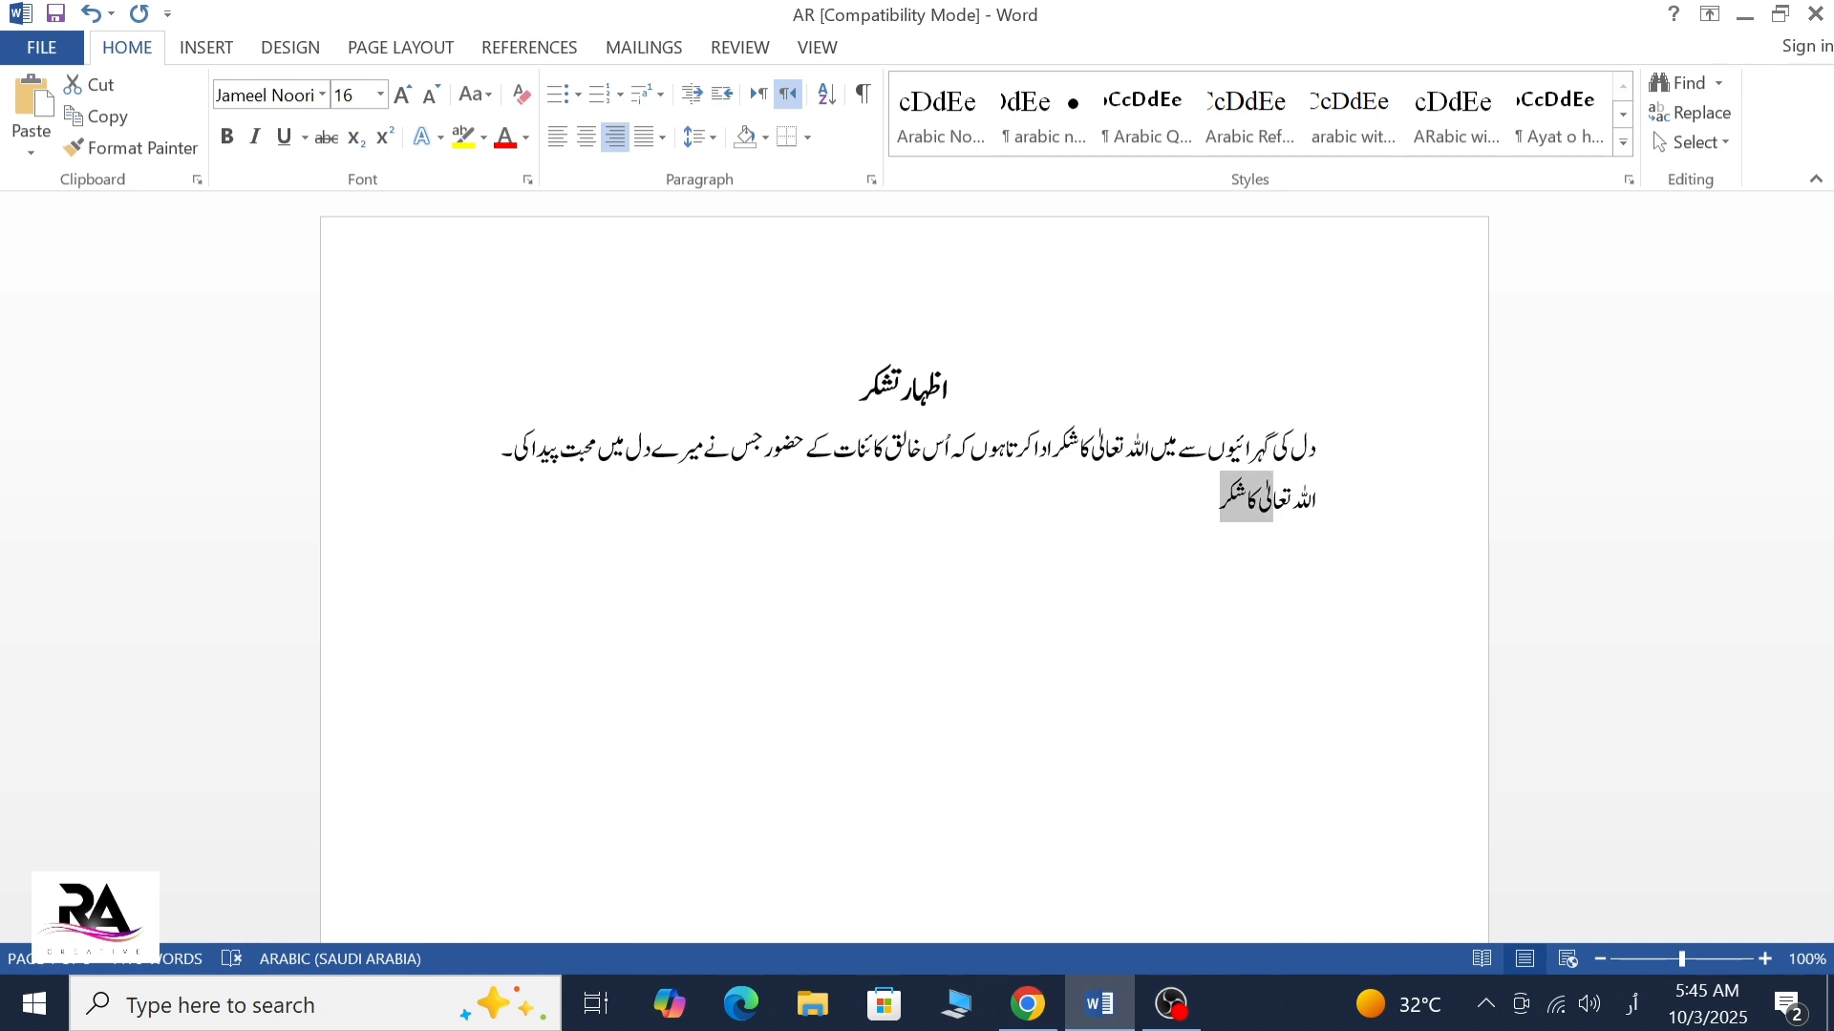
{"action": "key", "text": "shift+Right"}
{"action": "key", "text": "shift+Right"}
{"action": "key", "text": "shift+Right"}
{"action": "key", "text": "shift+Right"}
{"action": "key", "text": "shift+Right"}
{"action": "key", "text": "shift+Right"}
{"action": "key", "text": "shift+Right"}
{"action": "key", "text": "shift+Right"}
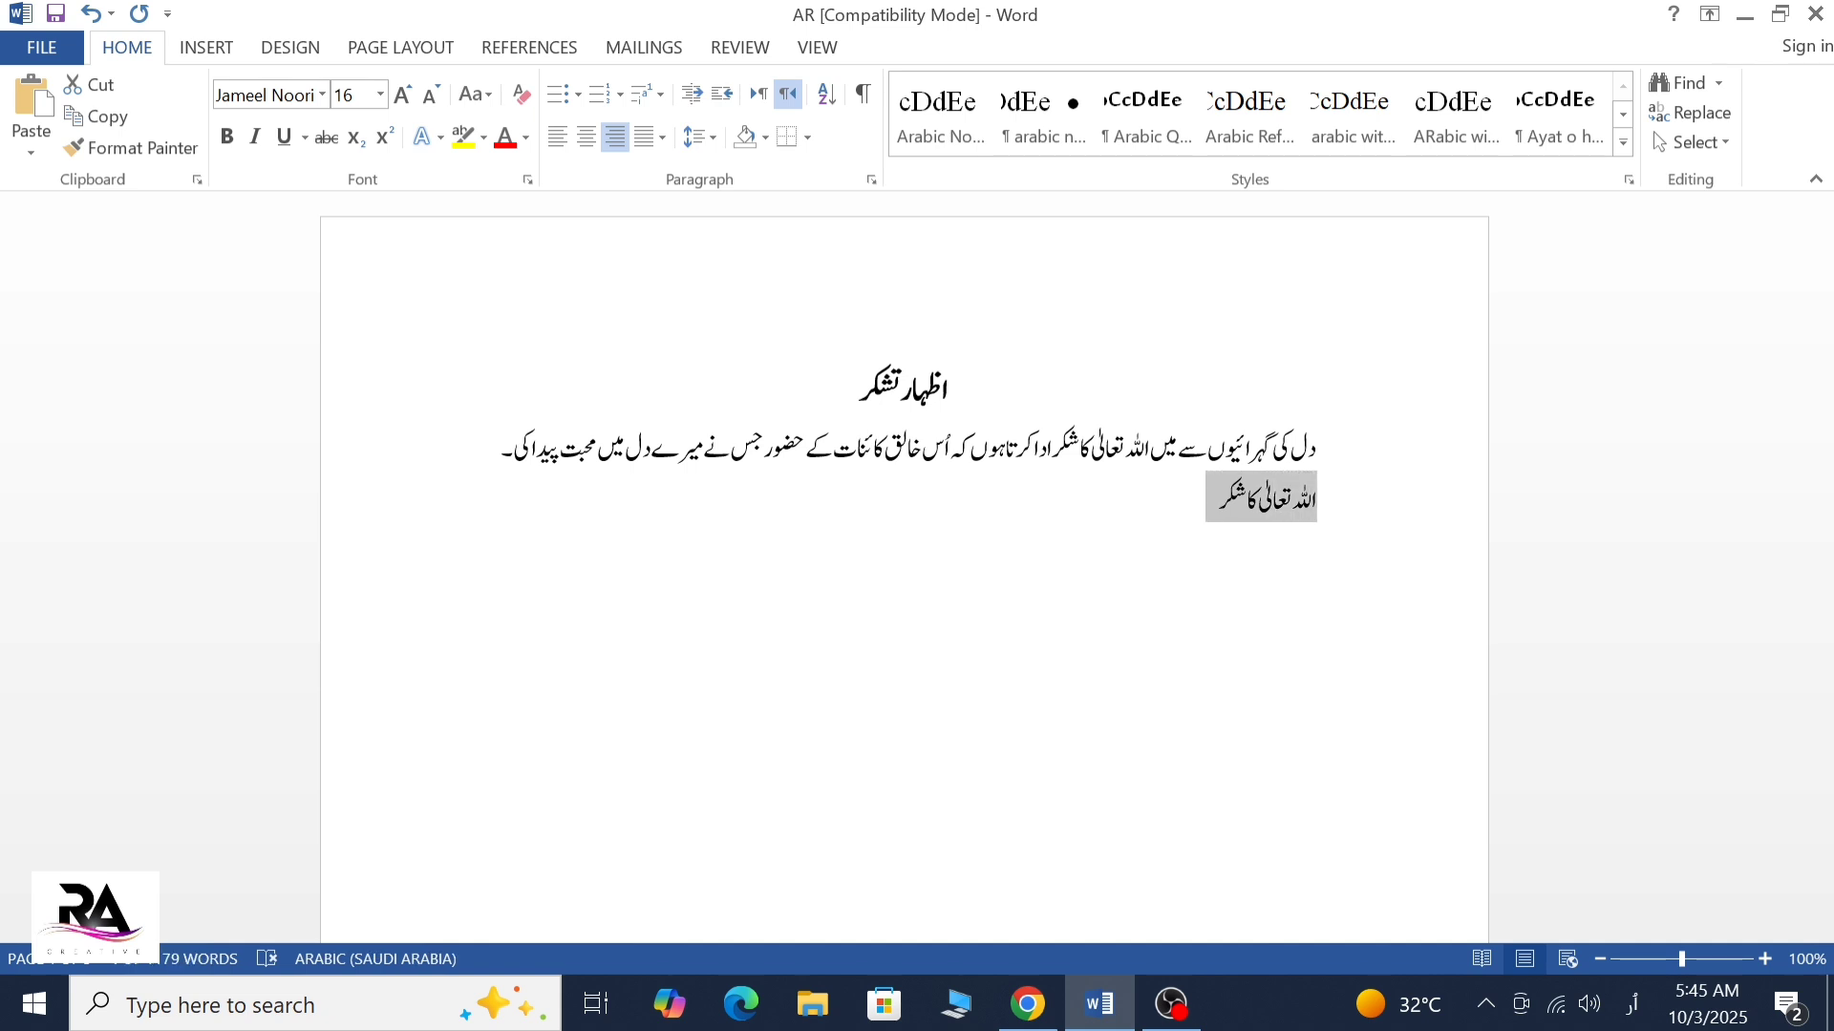
{"action": "left_click", "coordinate": [402, 95]}
{"action": "left_click", "coordinate": [402, 96]}
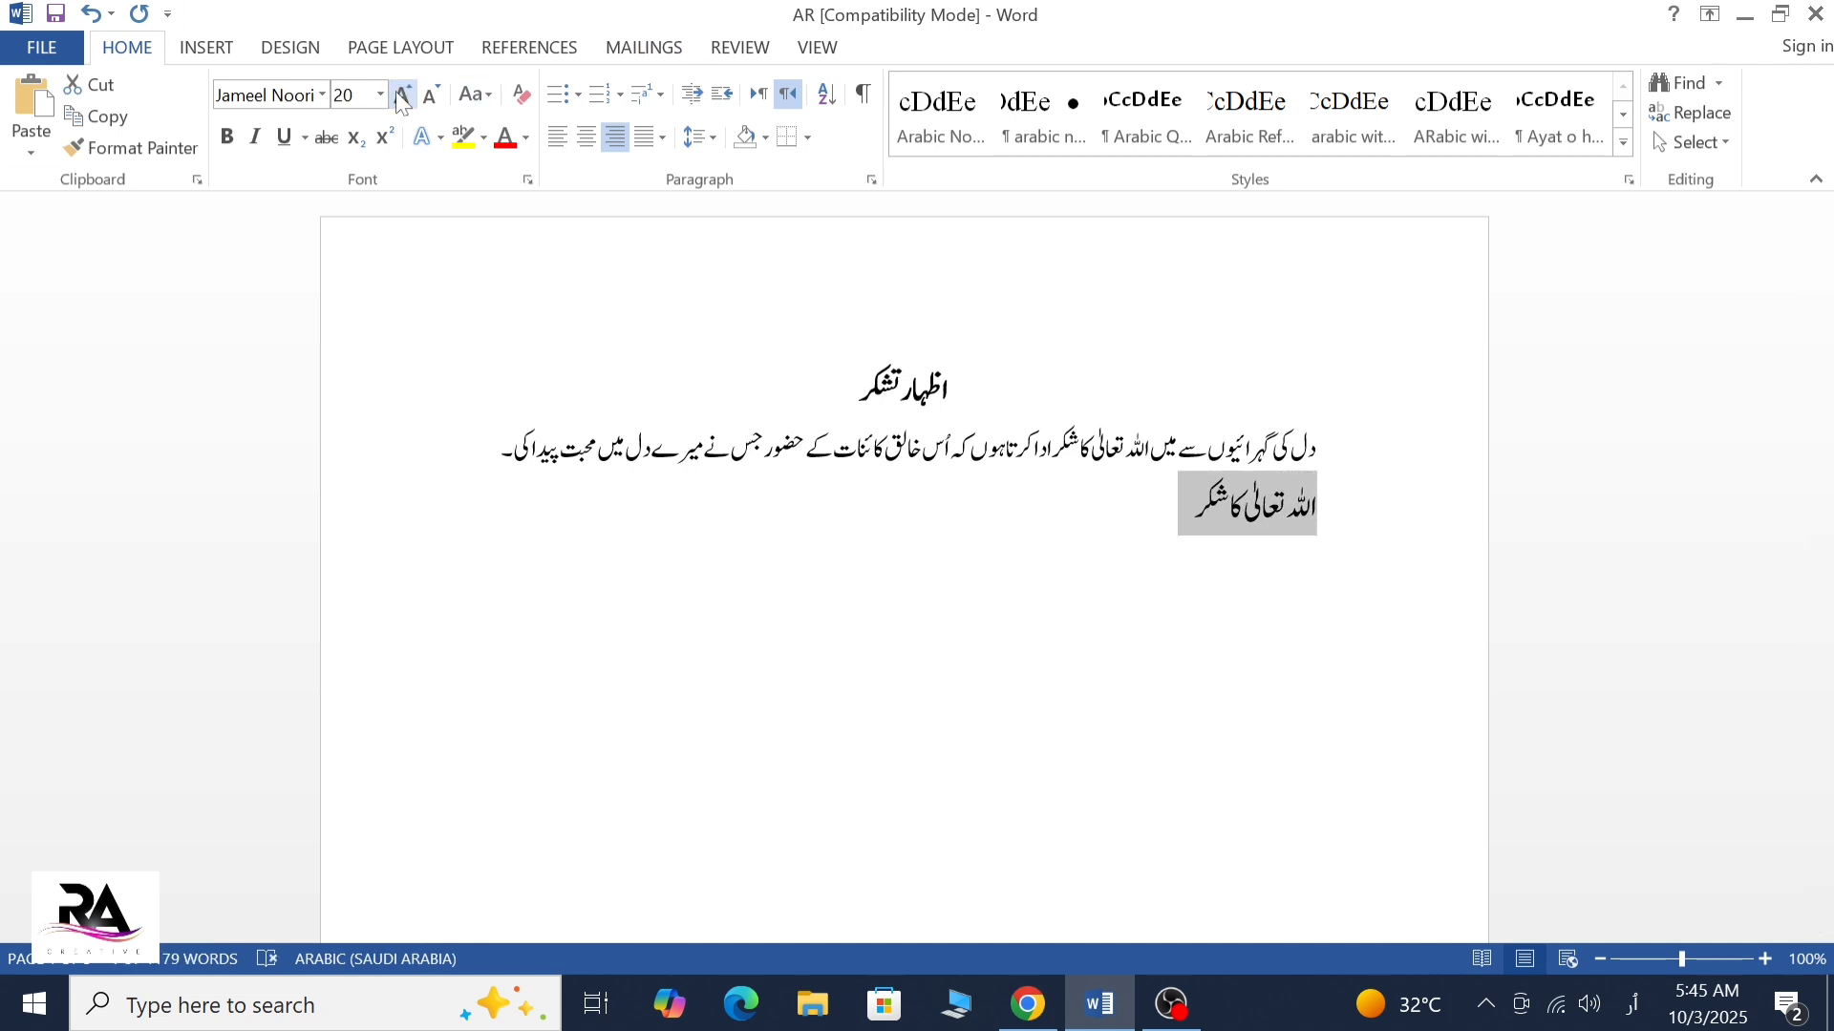
{"action": "left_click", "coordinate": [431, 95]}
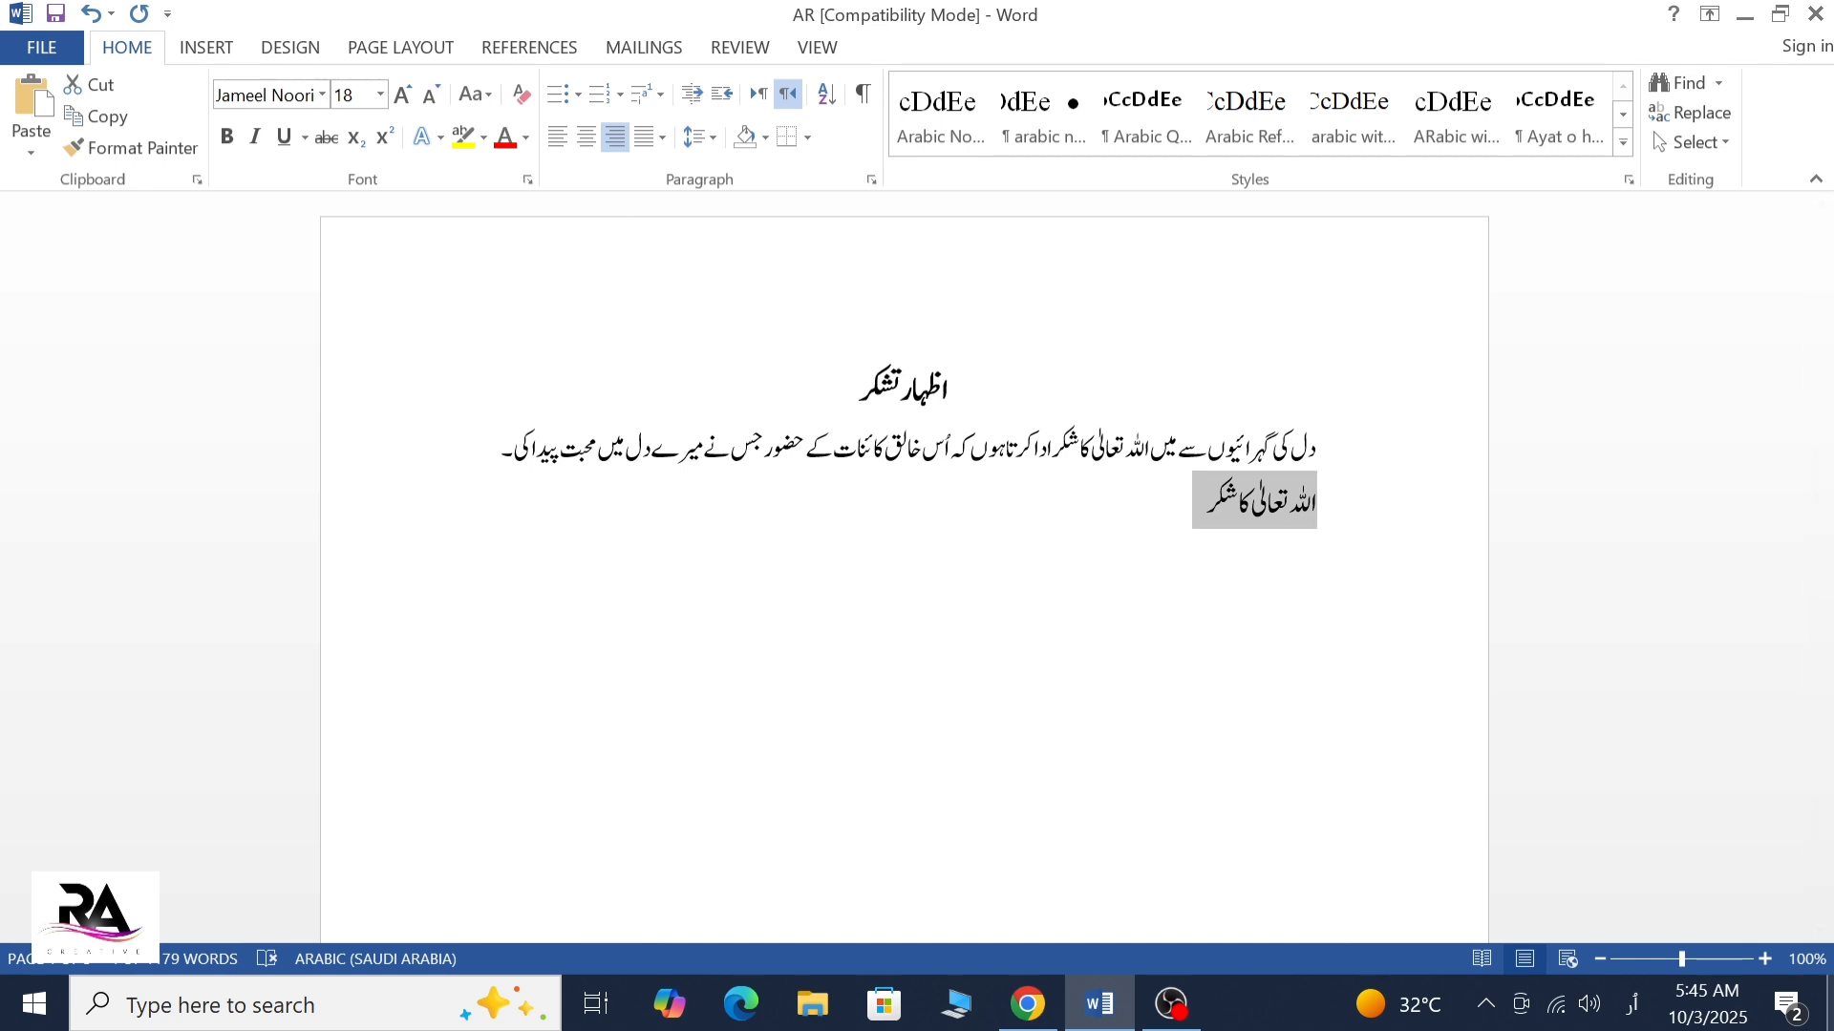
{"action": "key", "text": "ctrl+b"}
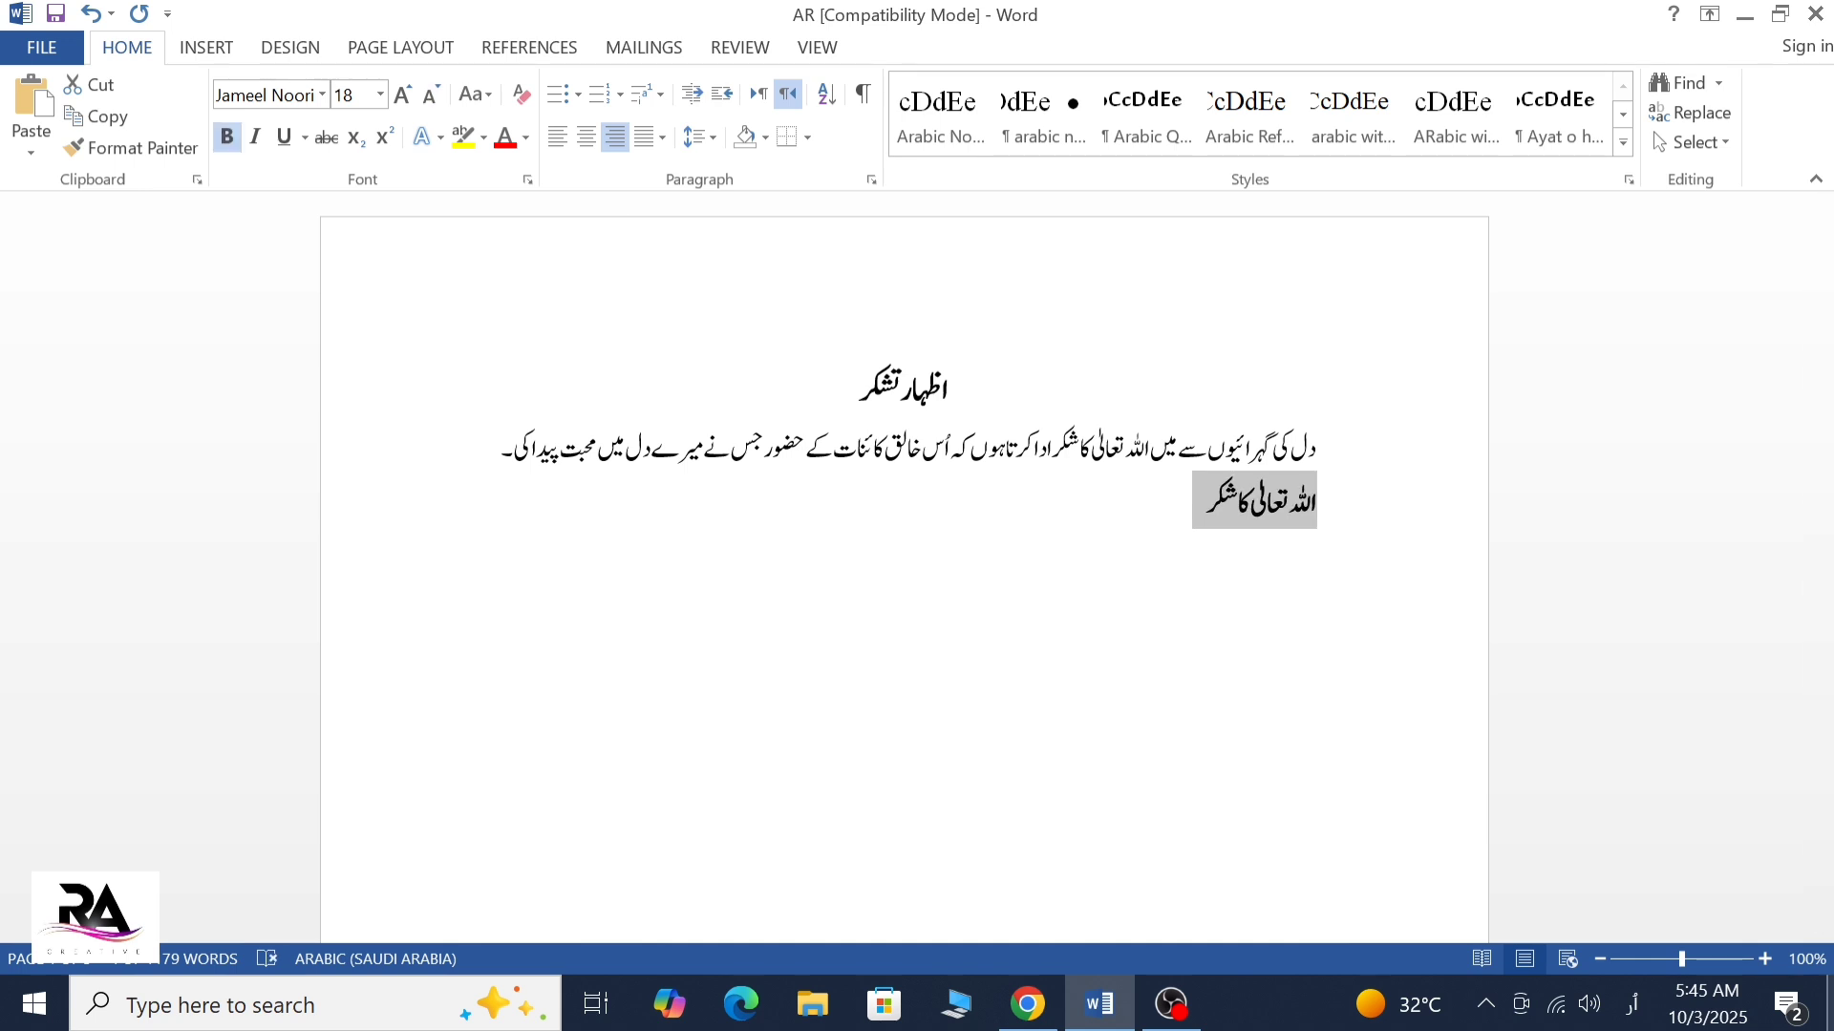
Indent the first line of the paragraph beginning "دل کی گہرائیوں سے" by one tab stop
{"action": "left_click", "coordinate": [1316, 547]}
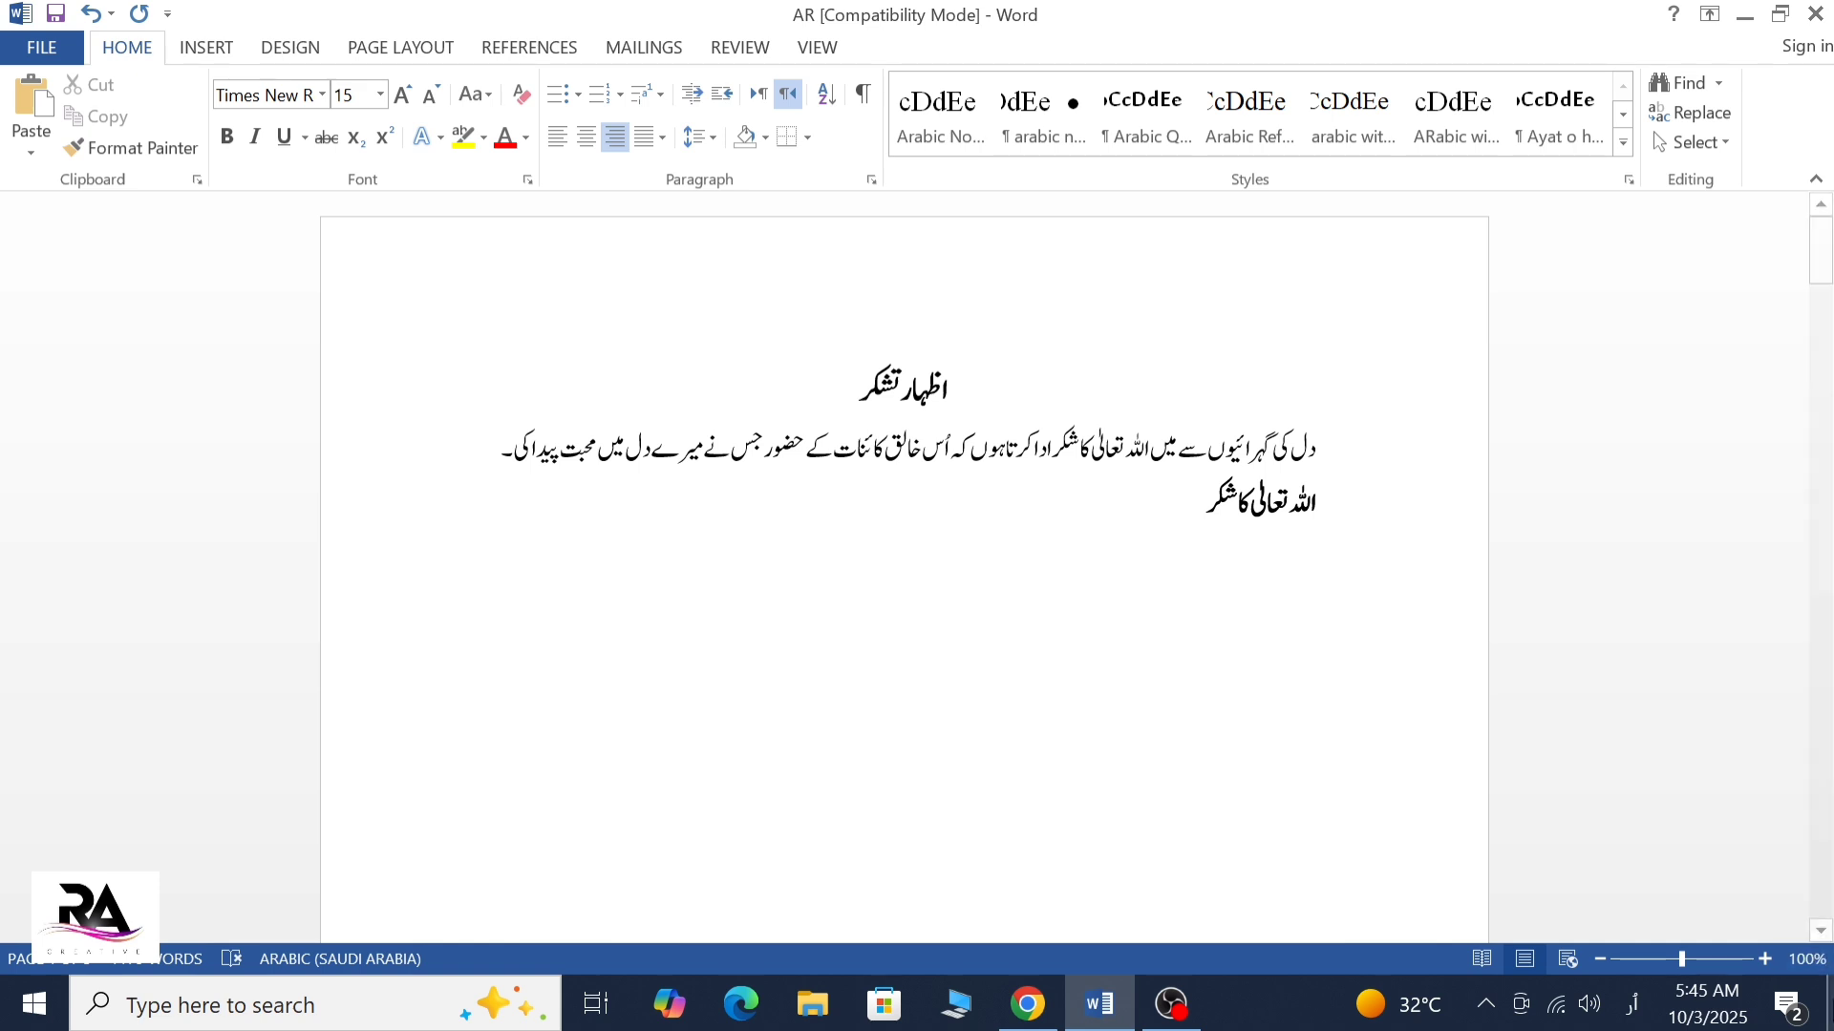
{"action": "left_click", "coordinate": [1316, 446]}
{"action": "key", "text": "Tab"}
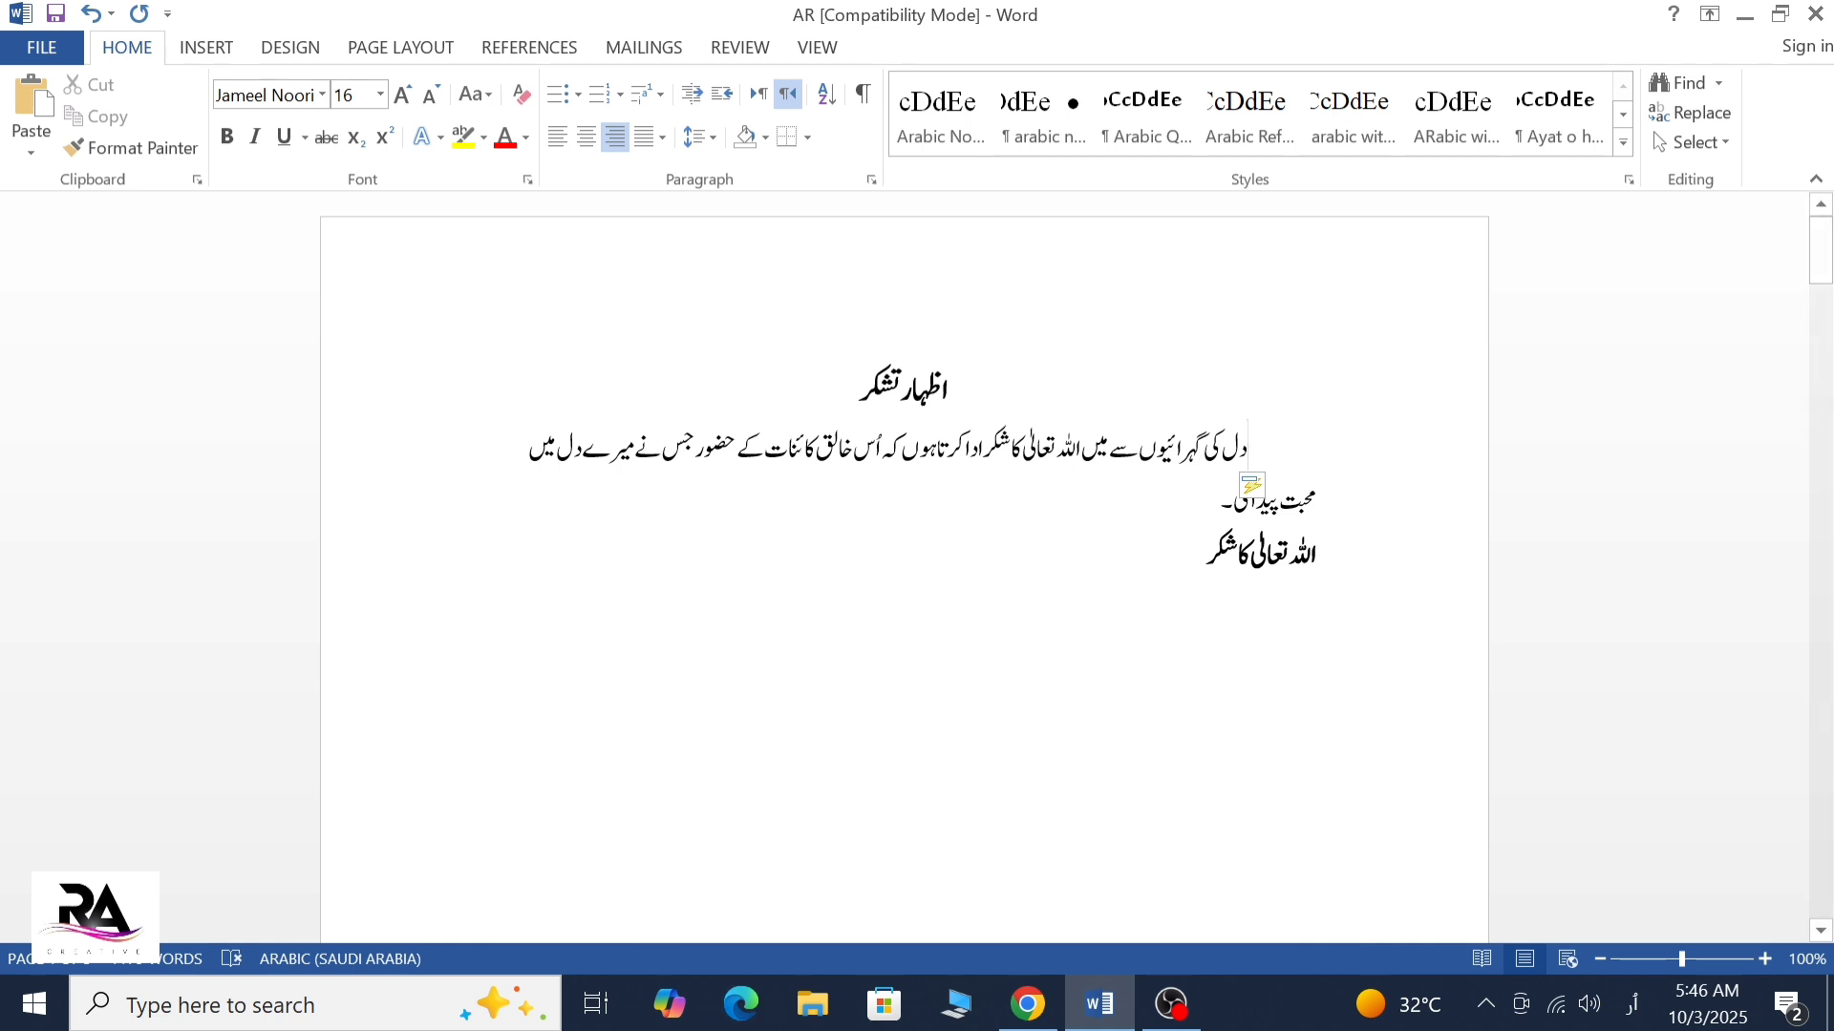
{"action": "left_click", "coordinate": [1093, 591]}
{"action": "type", "text": "اللہ"}
{"action": "key", "text": "BackSpace"}
{"action": "key", "text": "BackSpace"}
{"action": "key", "text": "BackSpace"}
{"action": "key", "text": "BackSpace"}
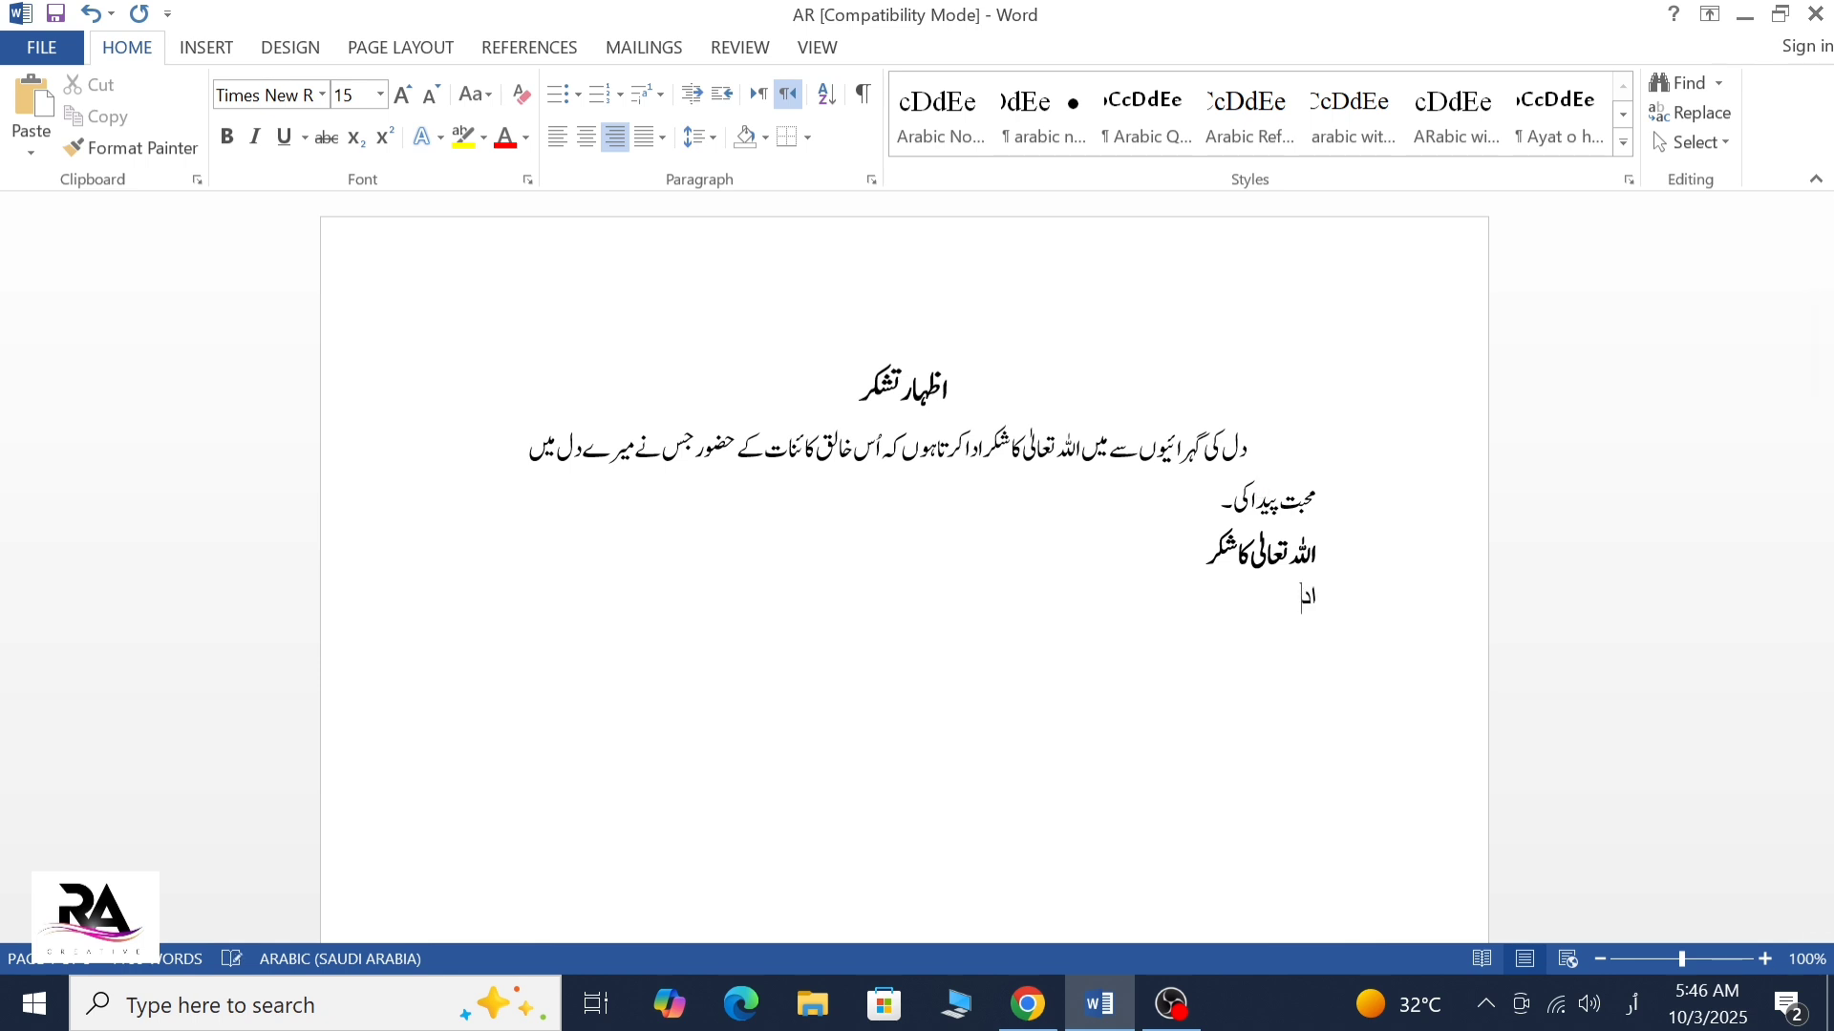
{"action": "type", "text": "اللہ"}
{"action": "key", "text": "BackSpace"}
{"action": "key", "text": "BackSpace"}
{"action": "key", "text": "BackSpace"}
{"action": "key", "text": "BackSpace"}
Start a new paragraph after the bold line "اللہ تعالیٰ کا شکر" and enter "اللہ تعالیٰ کے"
{"action": "left_click", "coordinate": [1085, 564]}
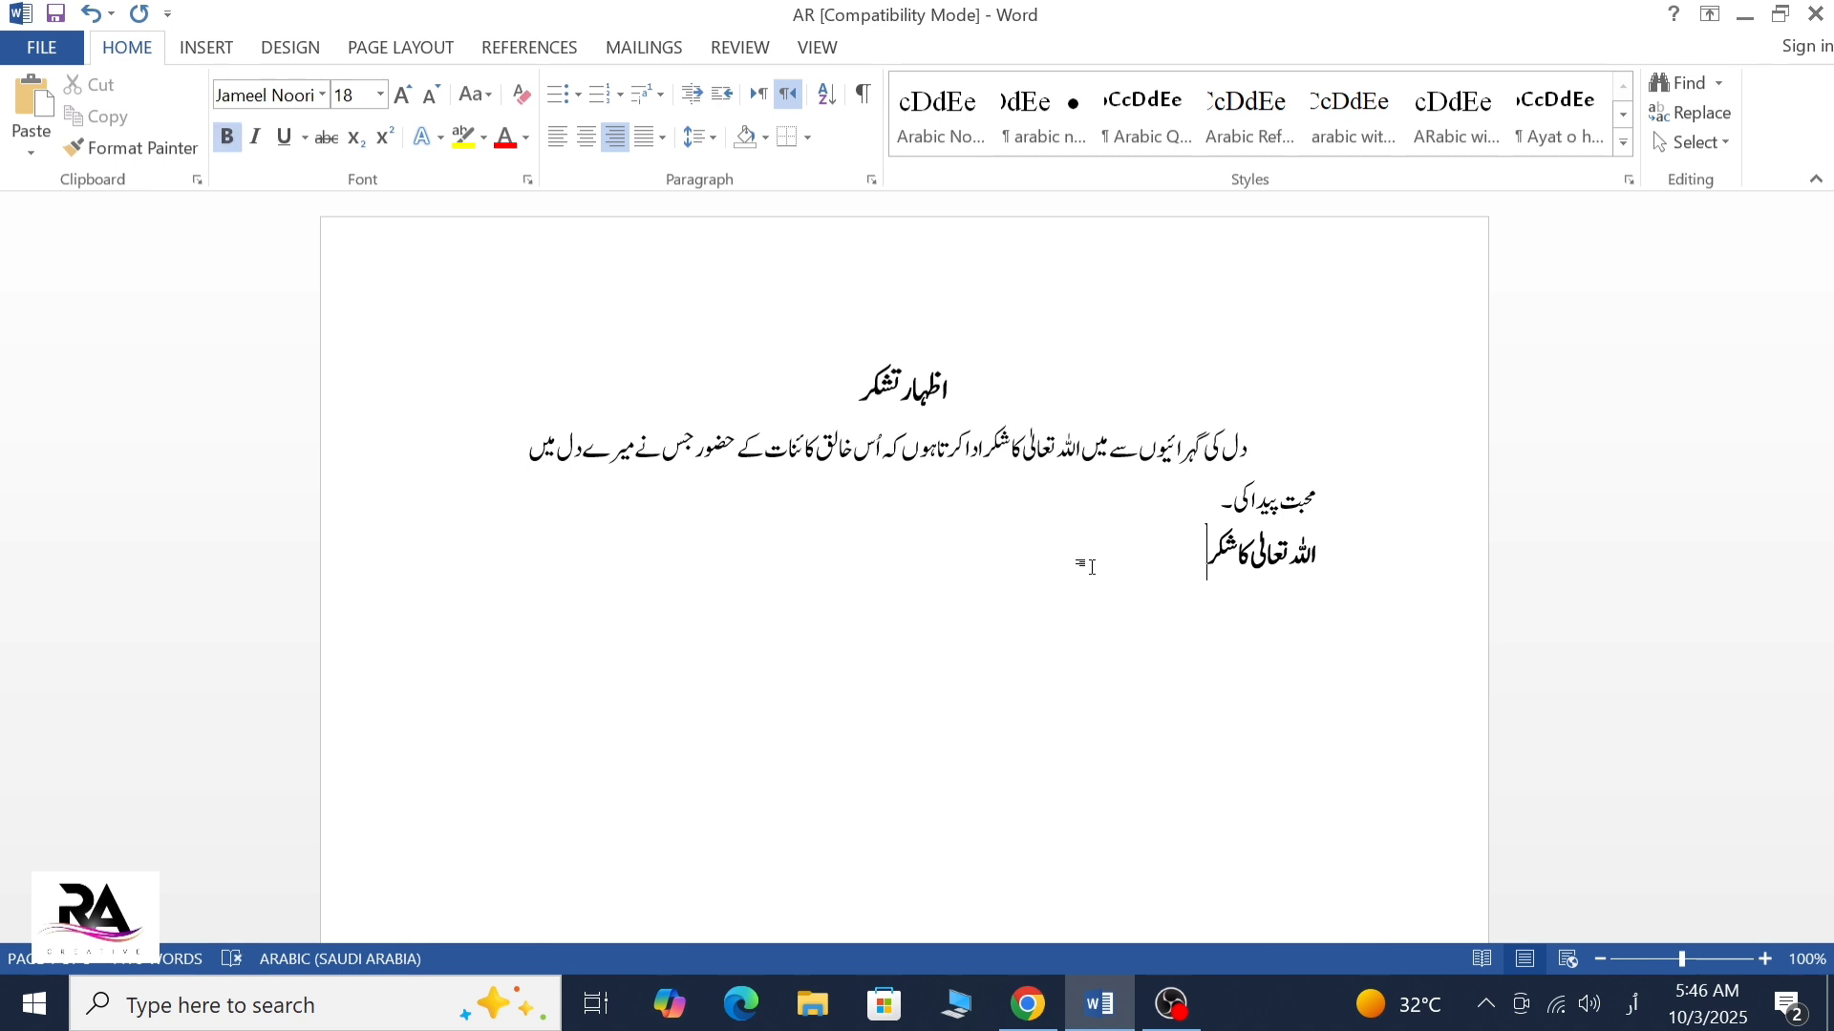
{"action": "key", "text": "Return"}
{"action": "type", "text": "ال"}
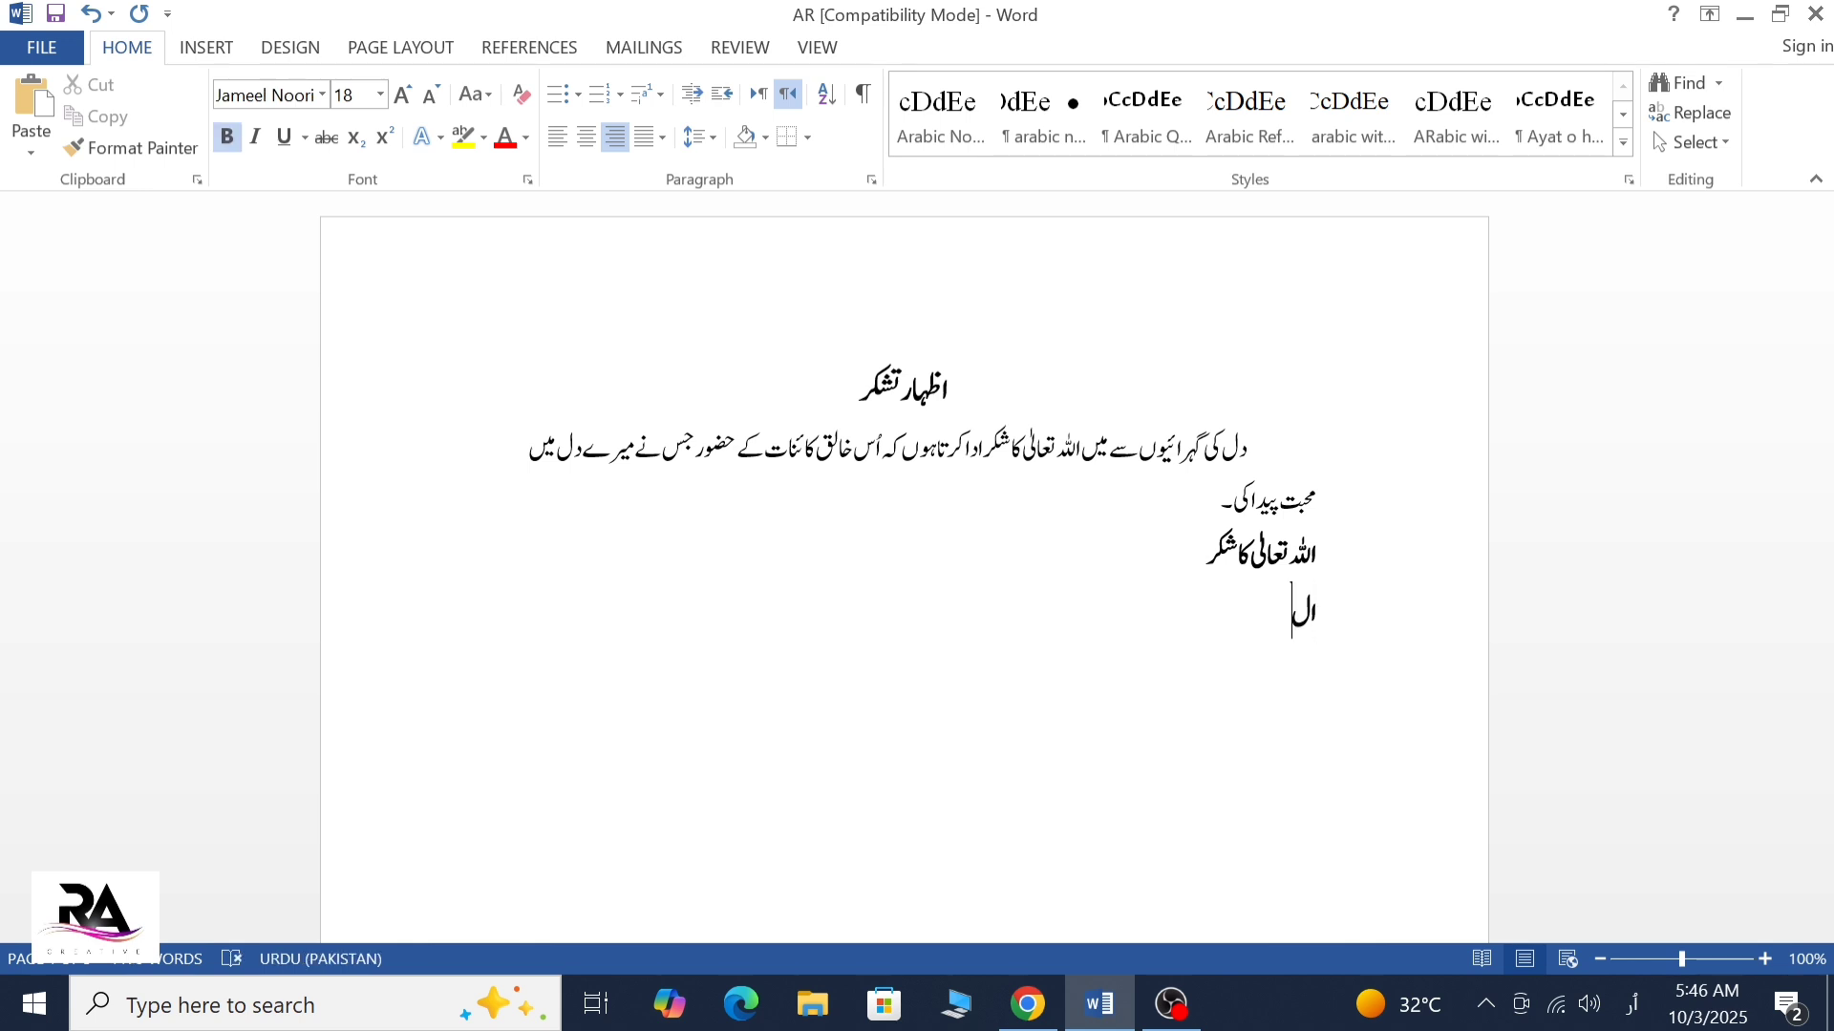
{"action": "type", "text": "لہ تعالی کے"}
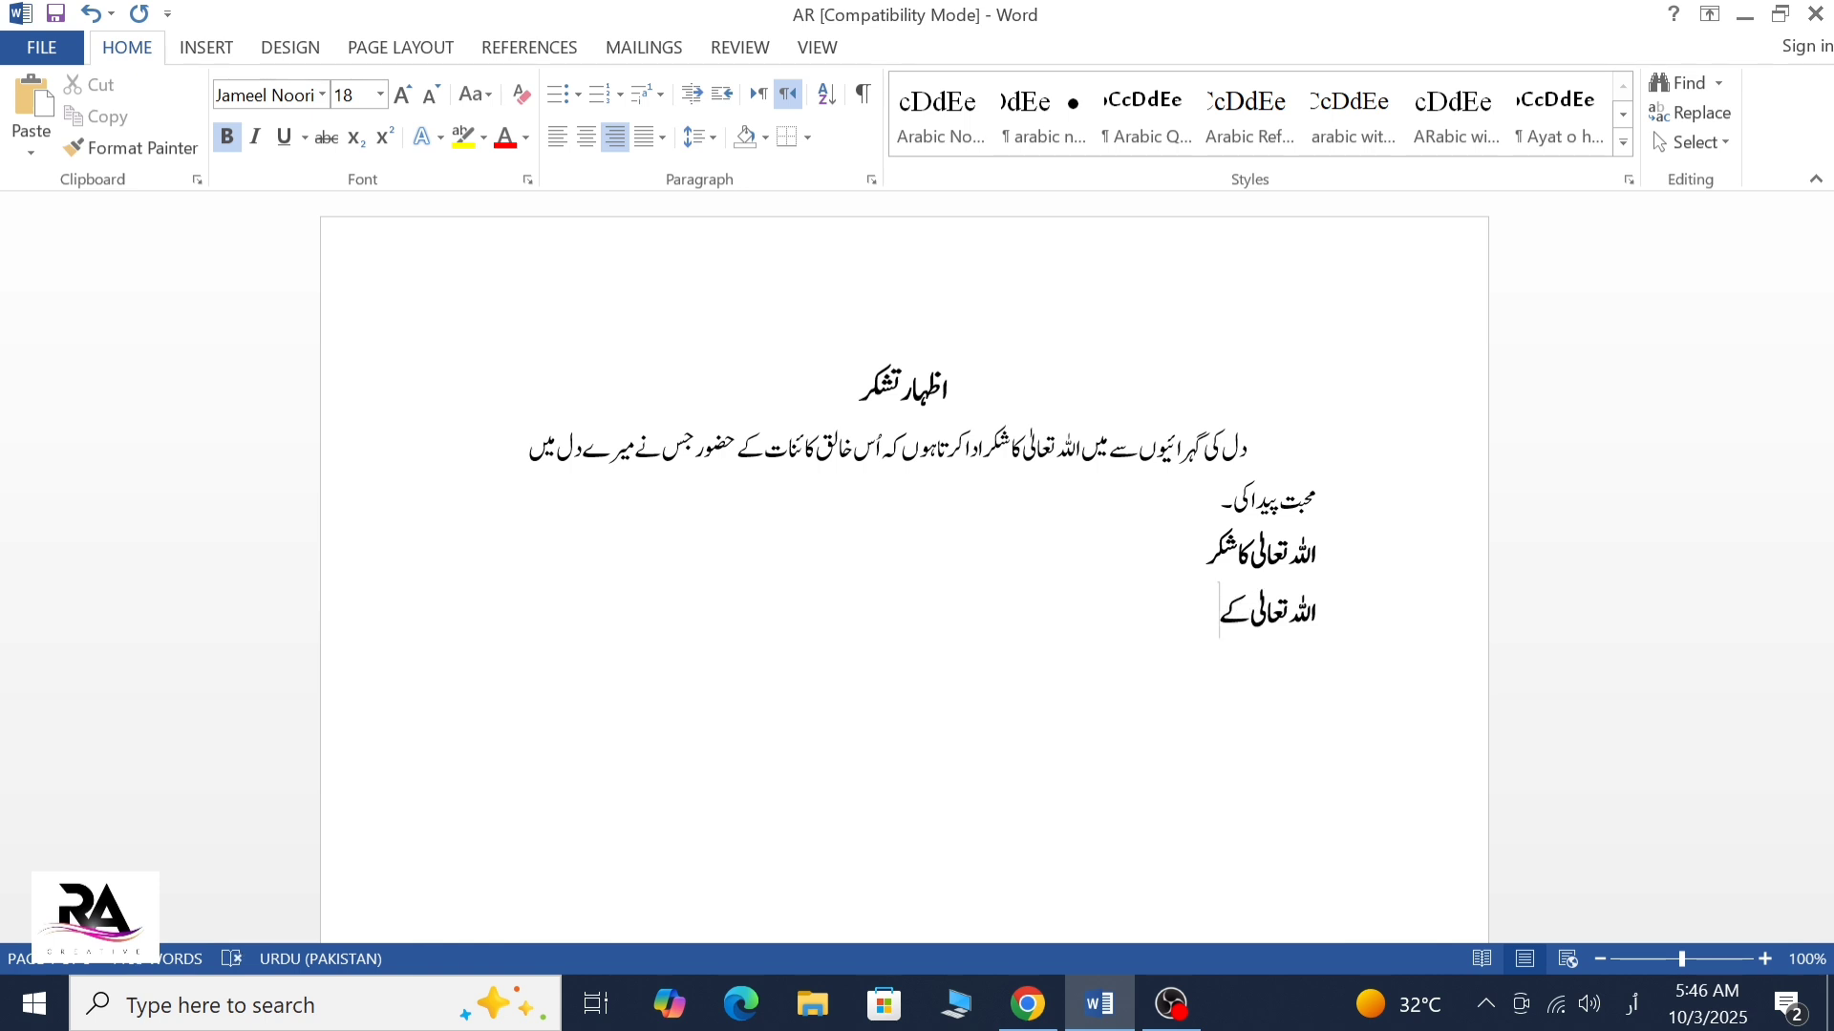
{"action": "type", "text": " بعد سب سے پہلی"}
Continue the sentence with "بعد سب سے پہلے میں"
{"action": "key", "text": "BackSpace"}
{"action": "type", "text": "ے میں"}
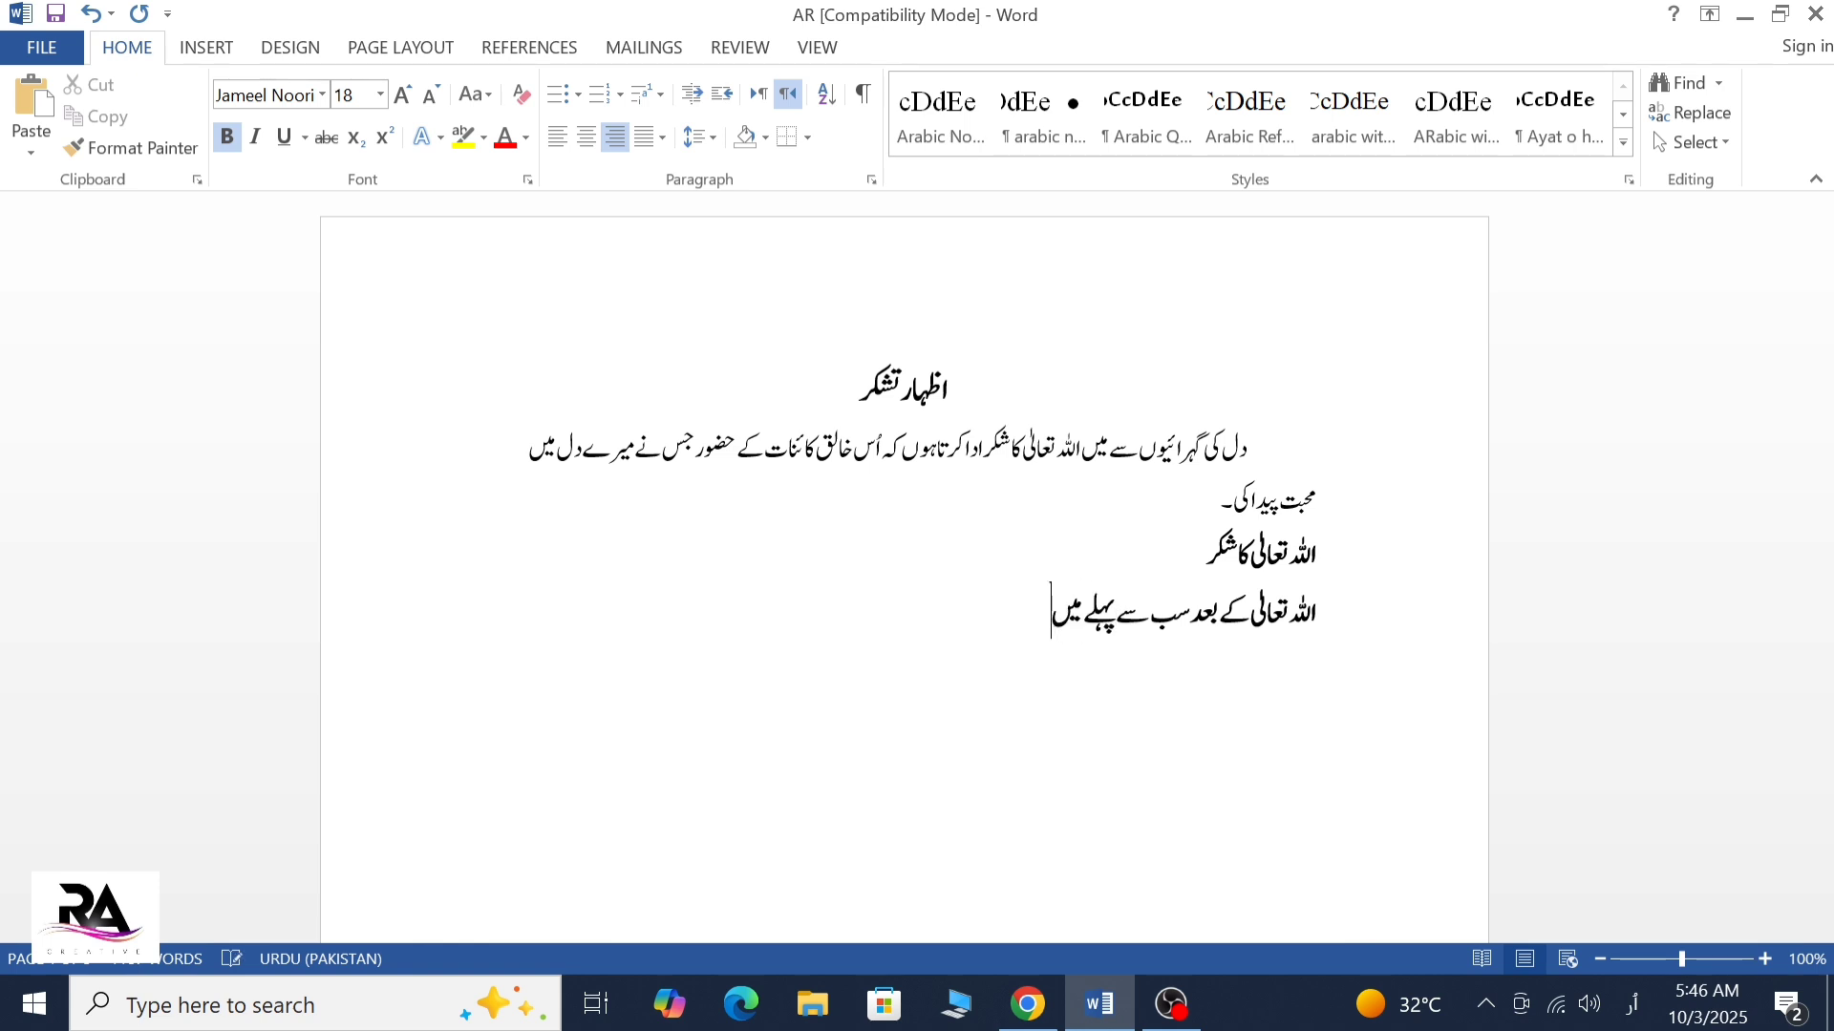
{"action": "type", "text": " اپنے والدین کا ش"}
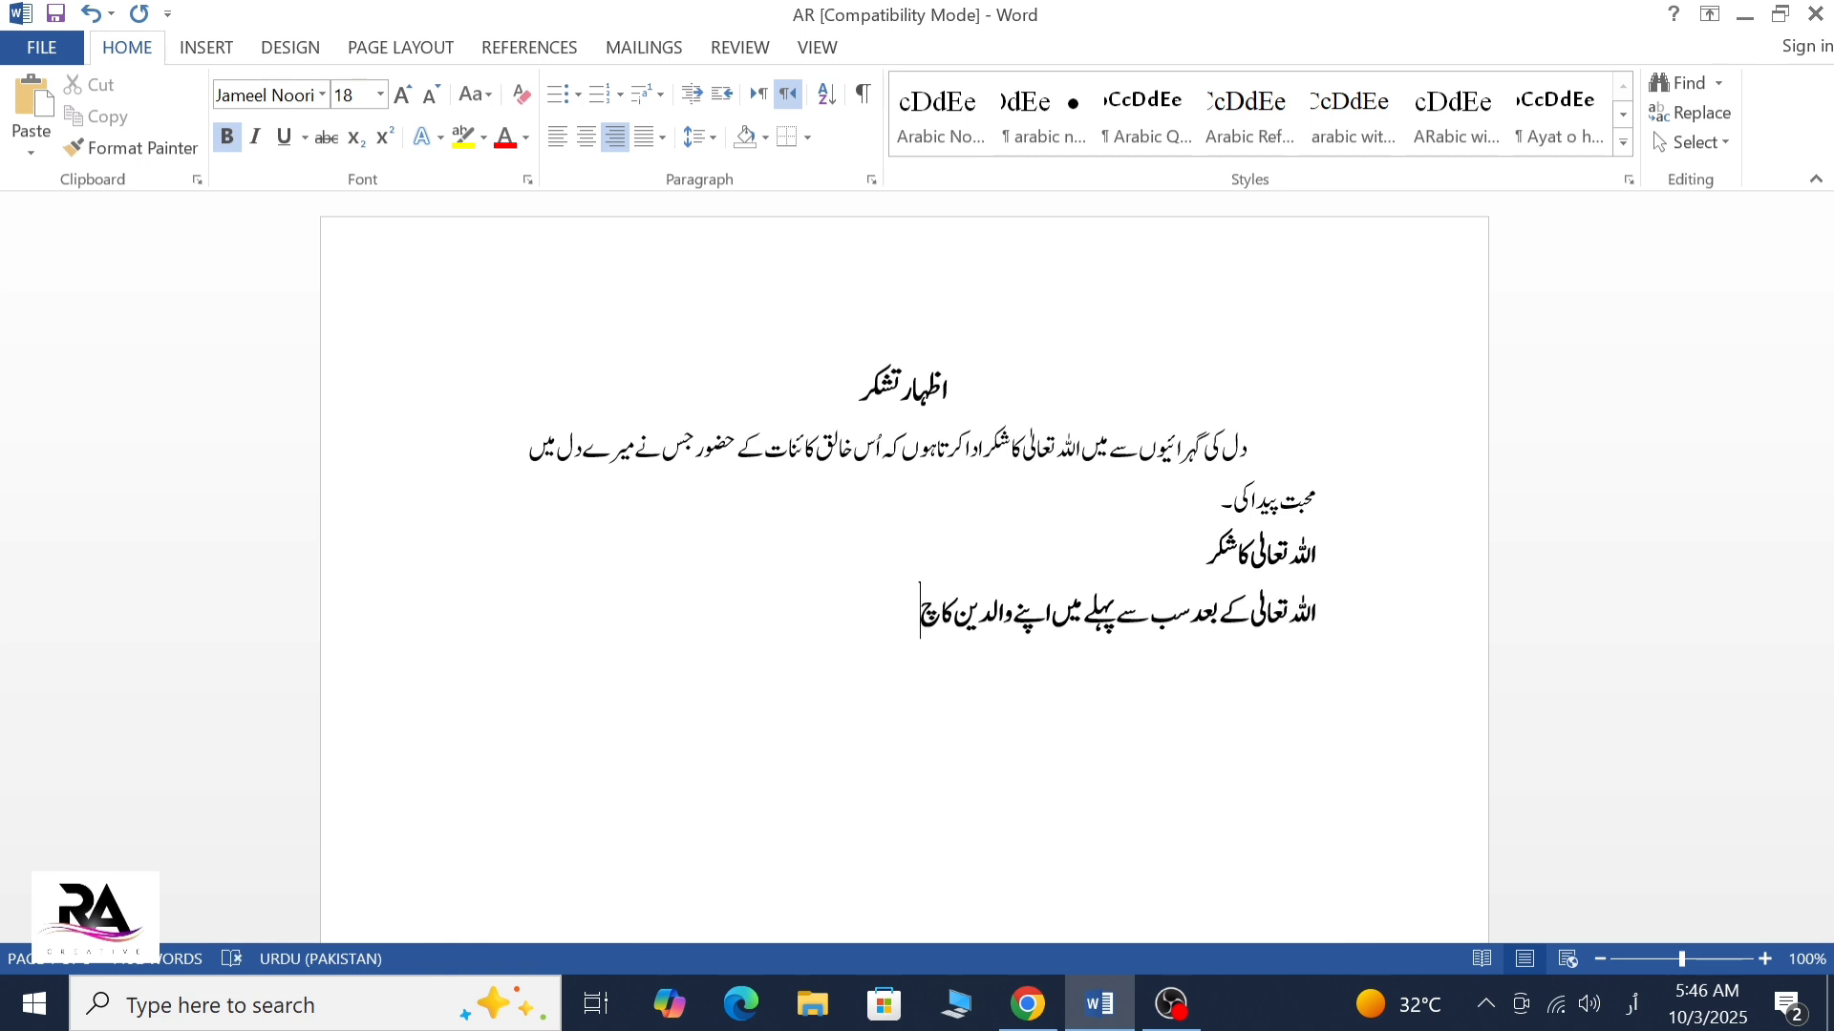
{"action": "type", "text": "کریہ ادا کرتاہو"}
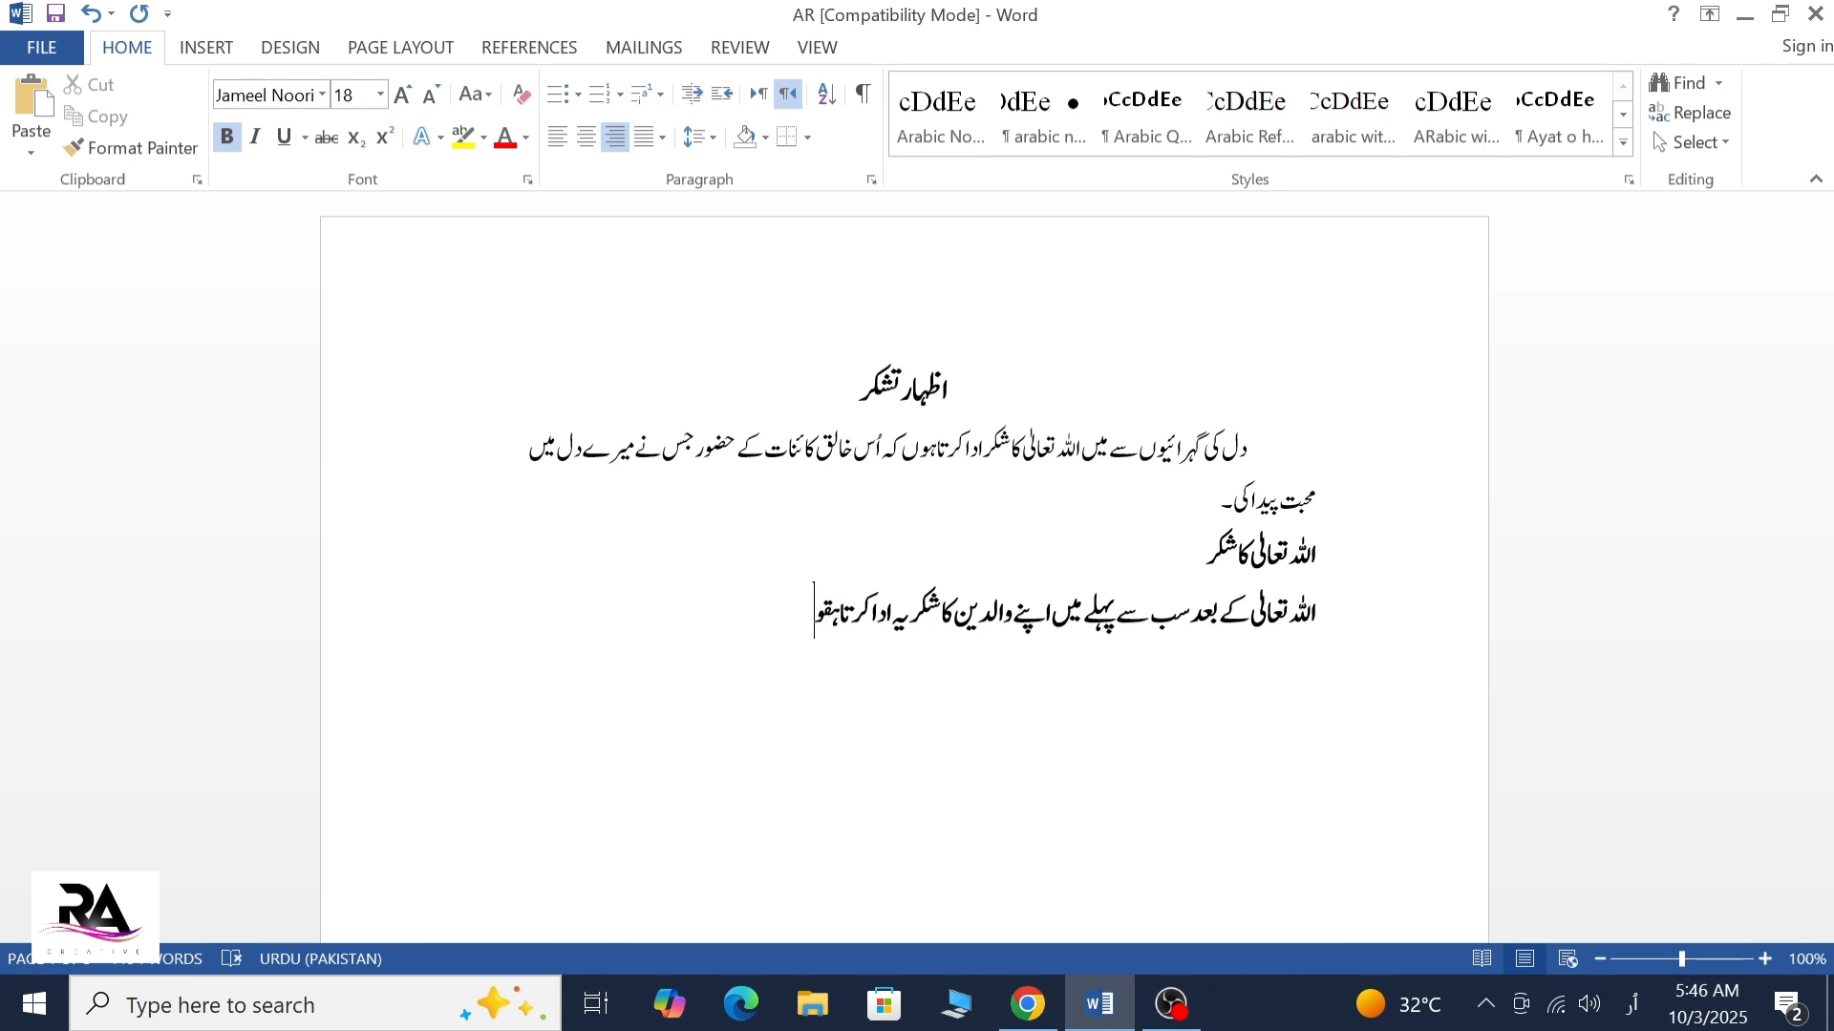
{"action": "type", "text": "ں۔"}
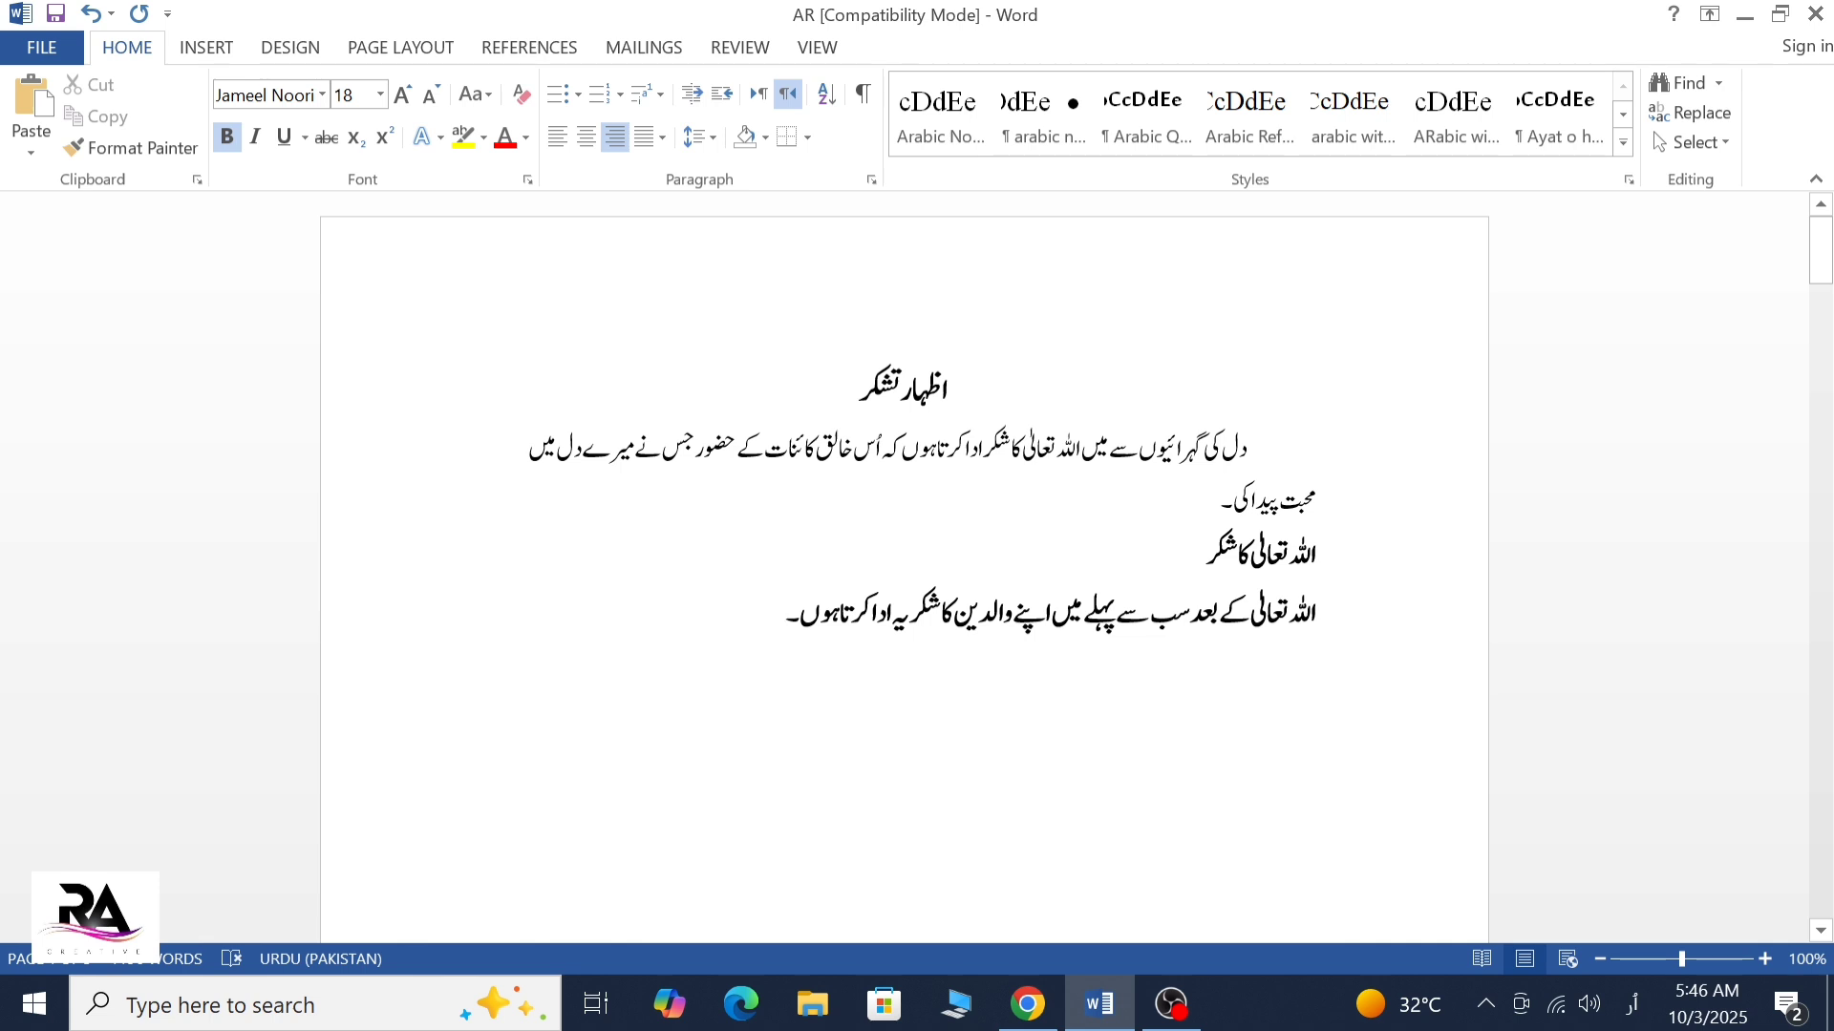
Set the sentence about the parents to non-bold at font size 16 and indent its first line by one tab stop
{"action": "left_click_drag", "start_coordinate": [1316, 611], "coordinate": [787, 613]}
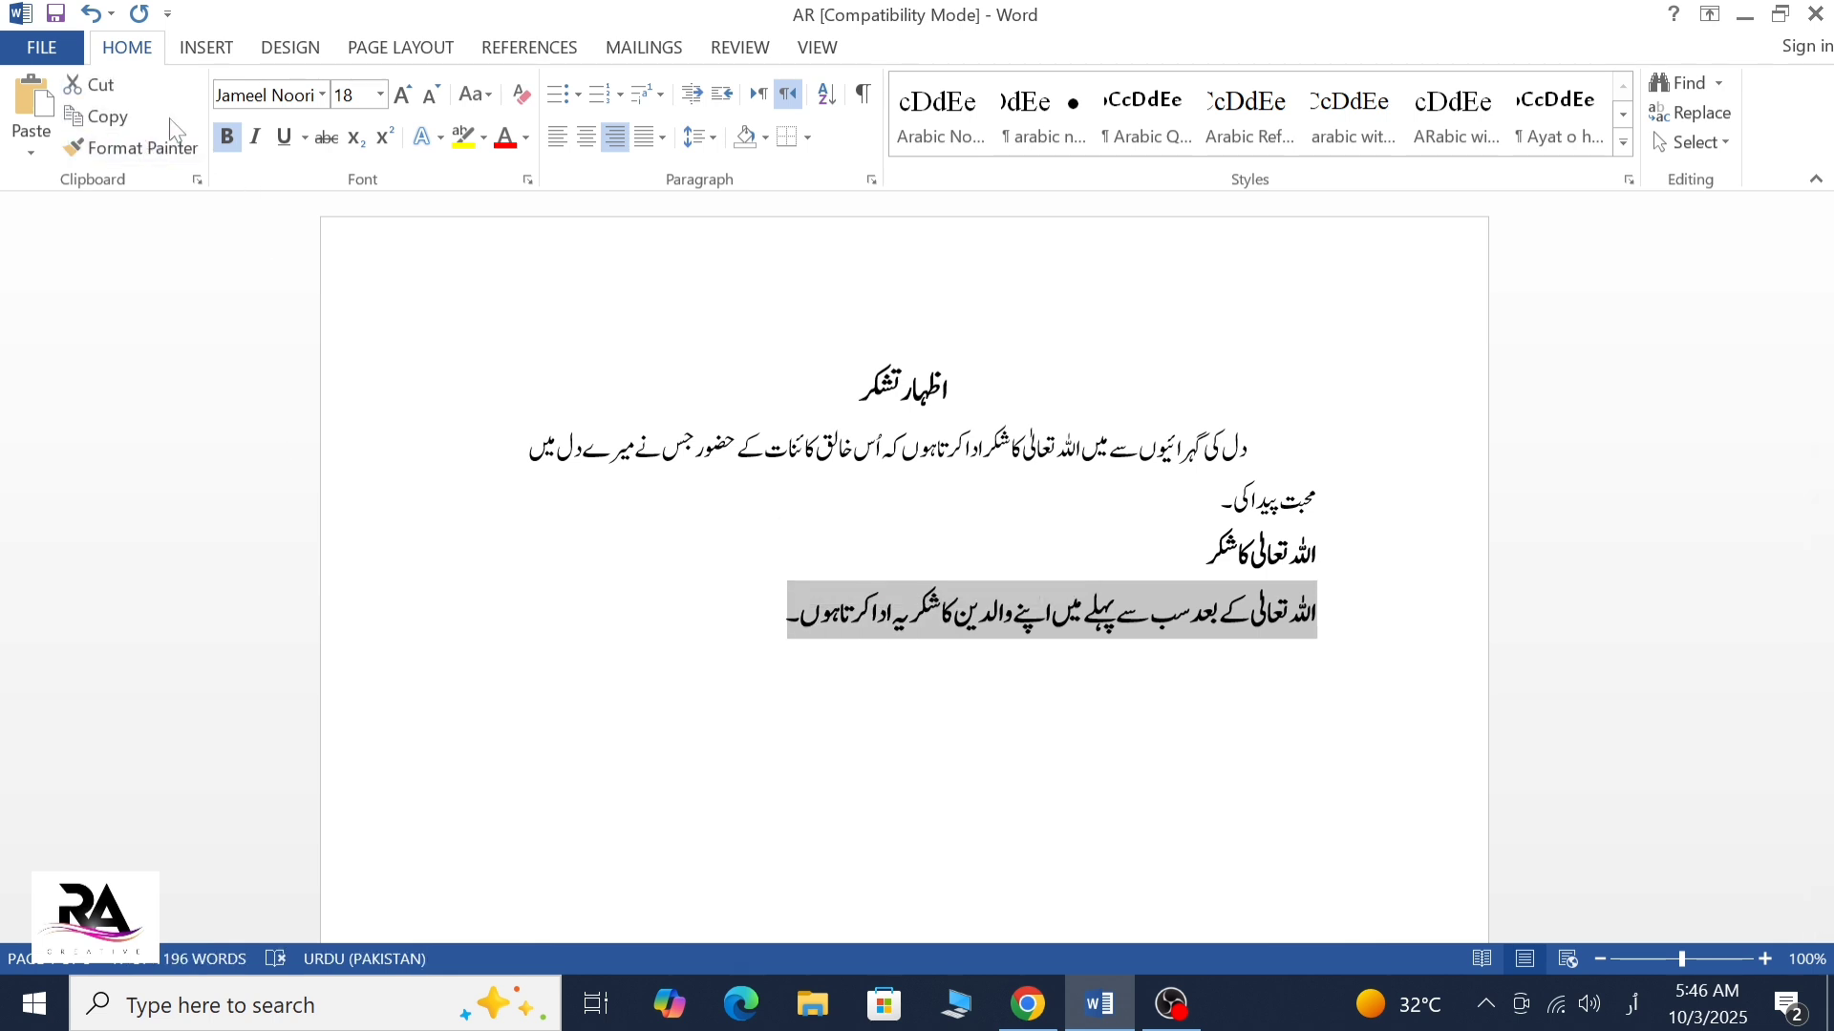
{"action": "left_click", "coordinate": [429, 96]}
{"action": "left_click", "coordinate": [1314, 651]}
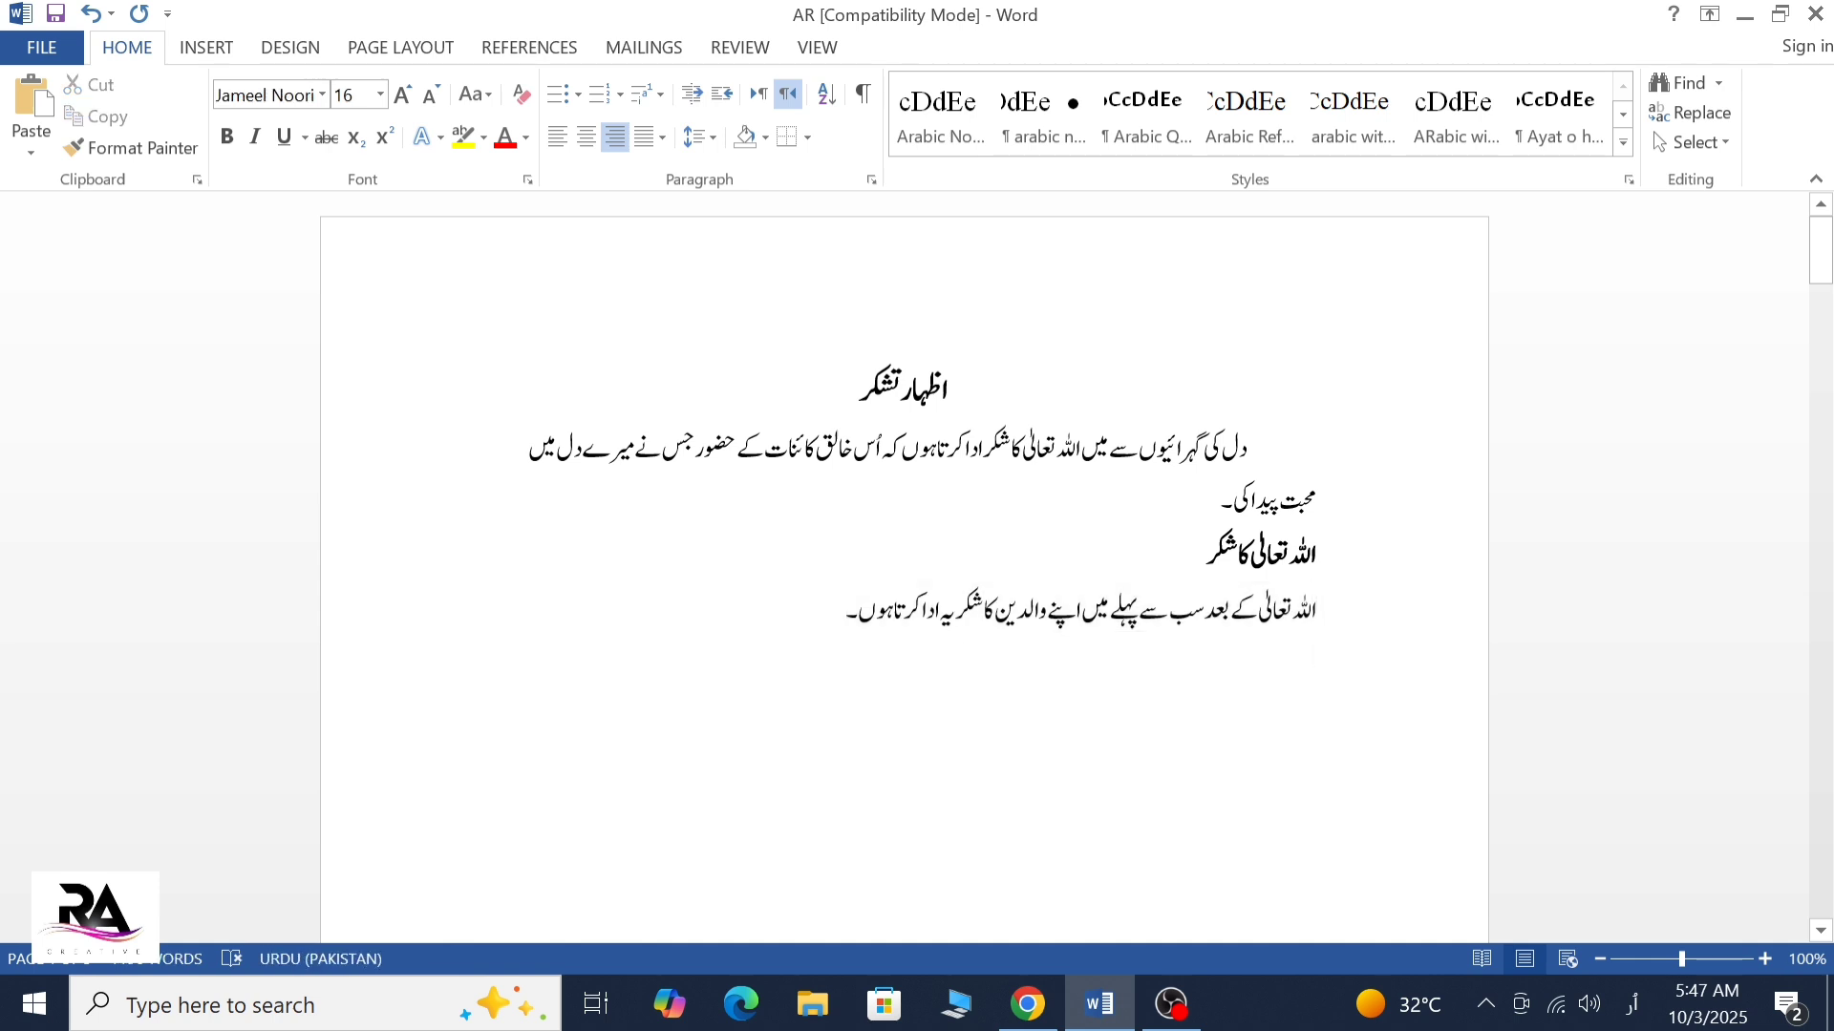
{"action": "key", "text": "Tab"}
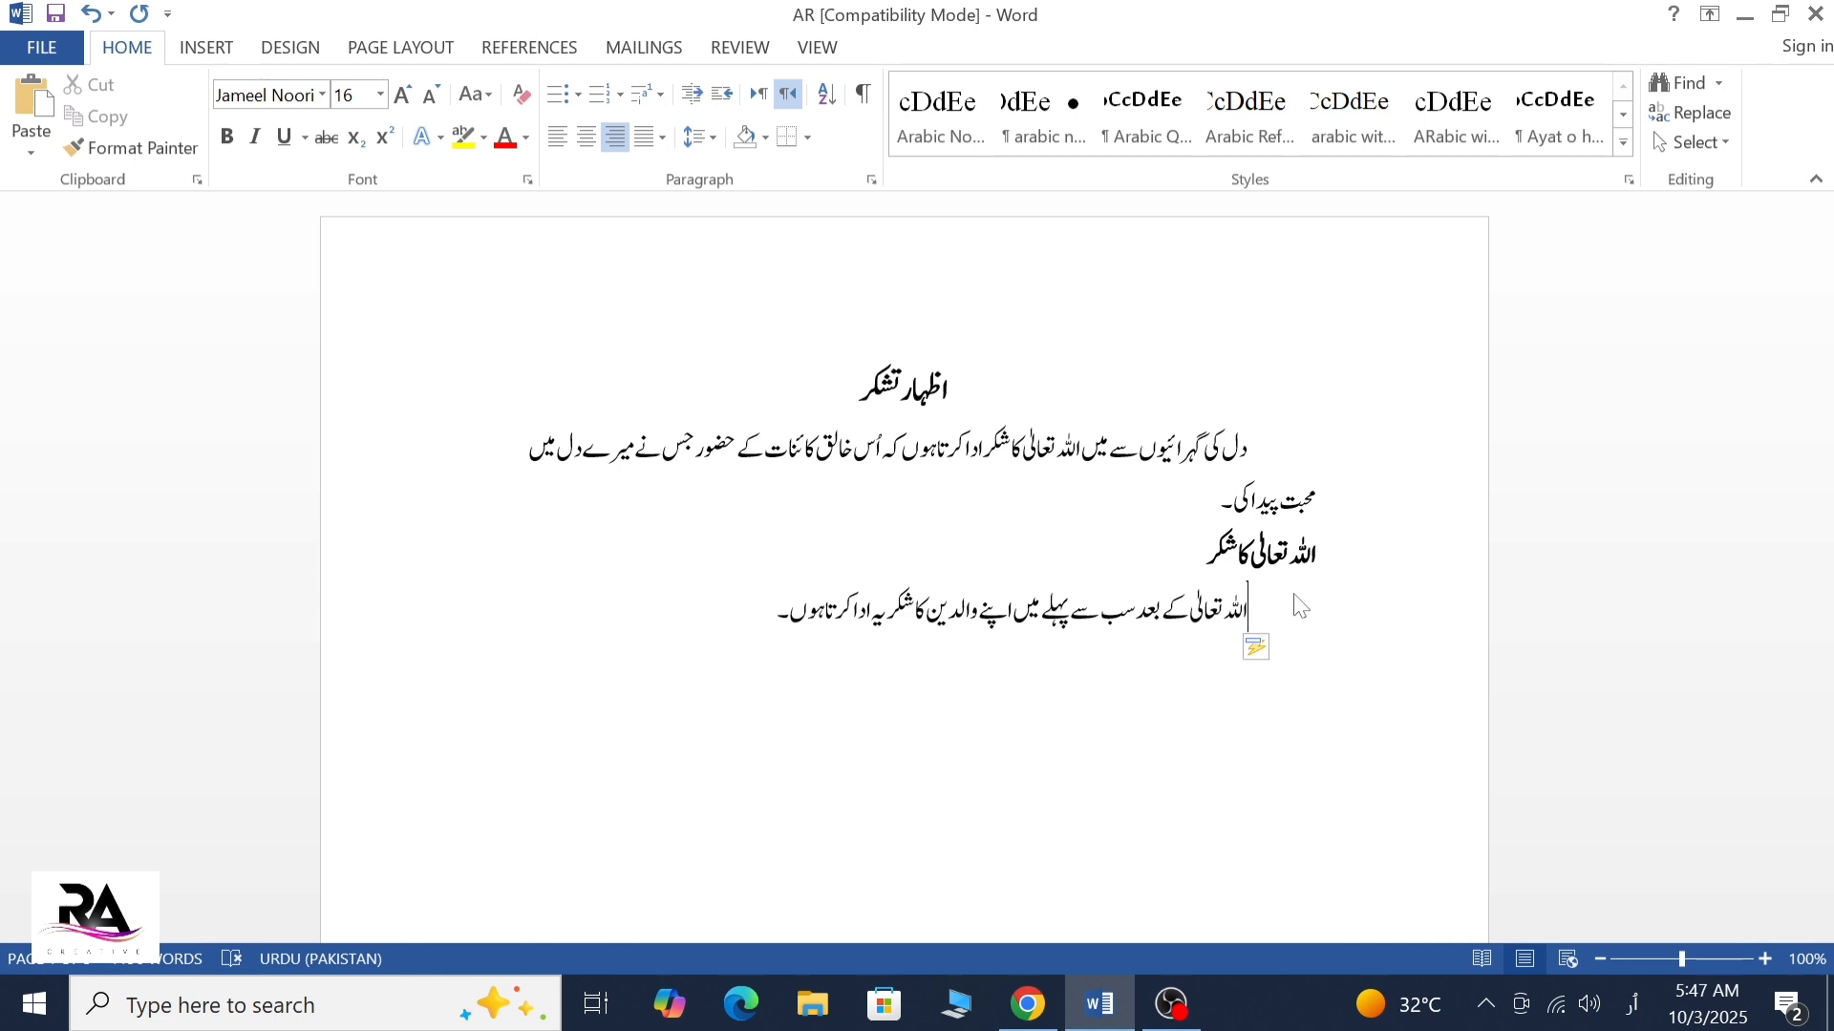
{"action": "scroll", "coordinate": [1294, 595], "scroll_direction": "down", "scroll_amount": 2}
{"action": "left_click", "coordinate": [1314, 488]}
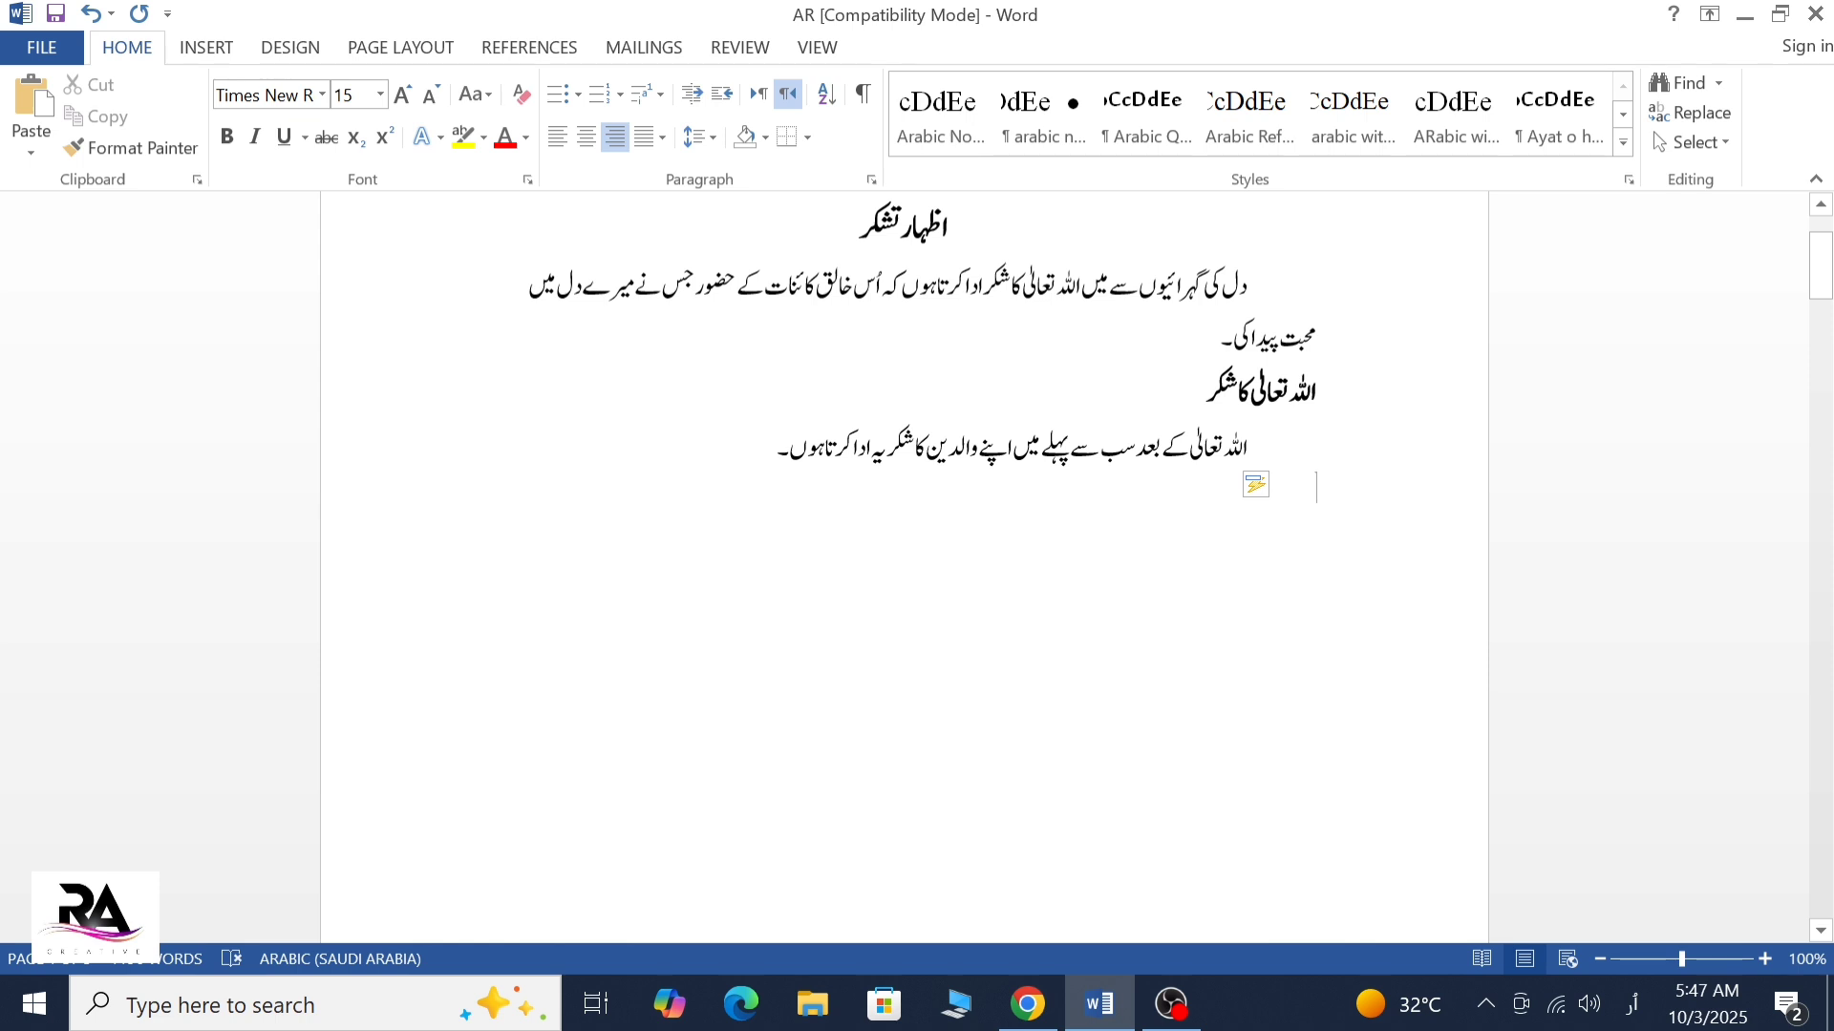